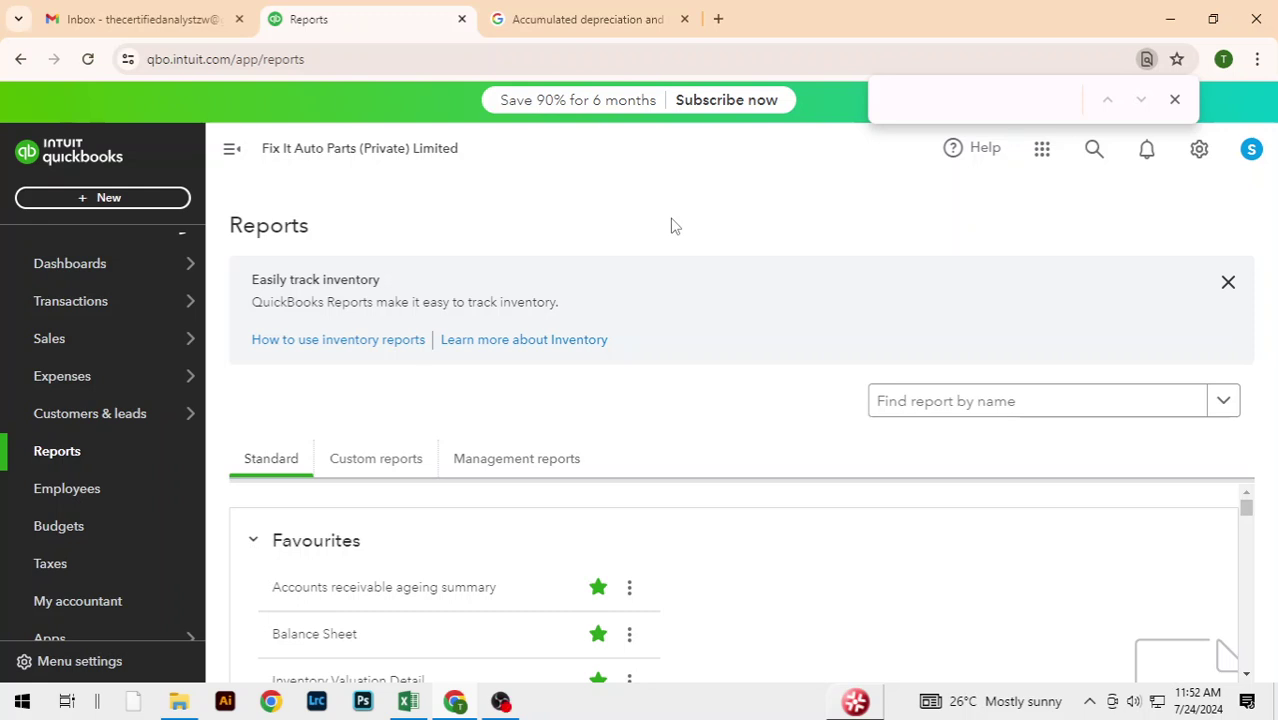
Dismiss the browser's find bar and open the Suppliers list under Expenses
left_click(1174, 99)
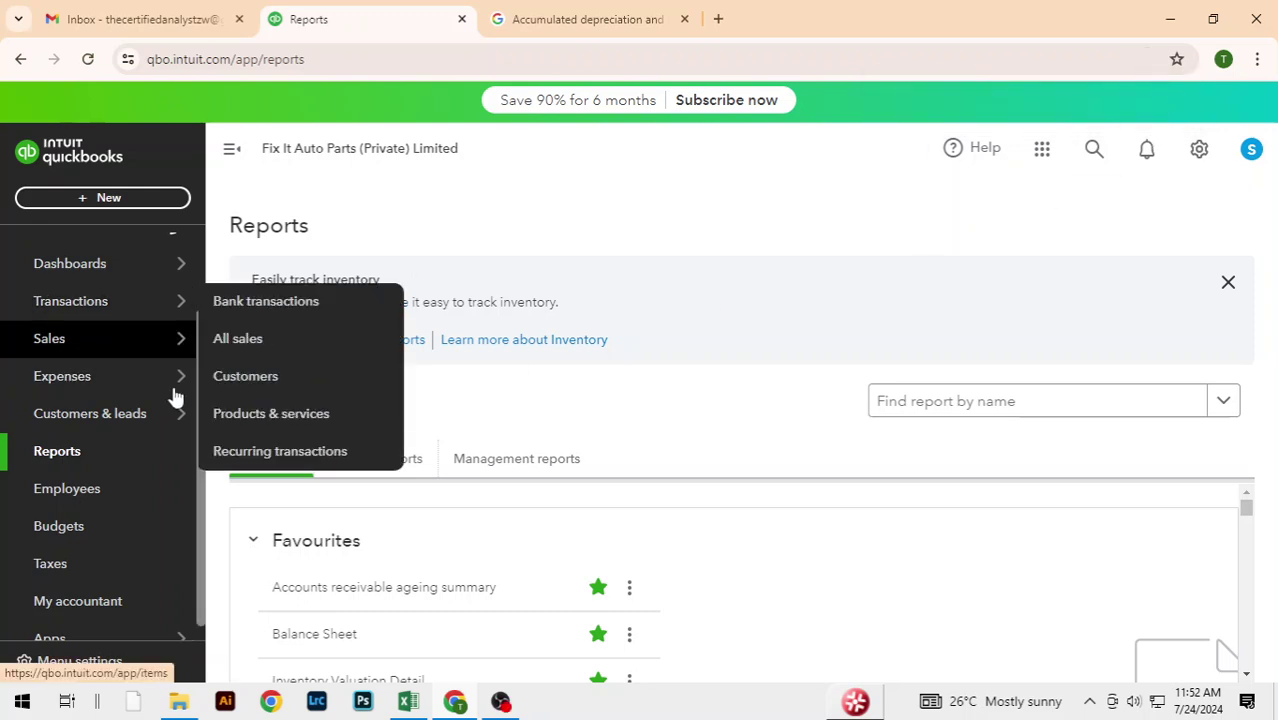
mouse_move(147, 338)
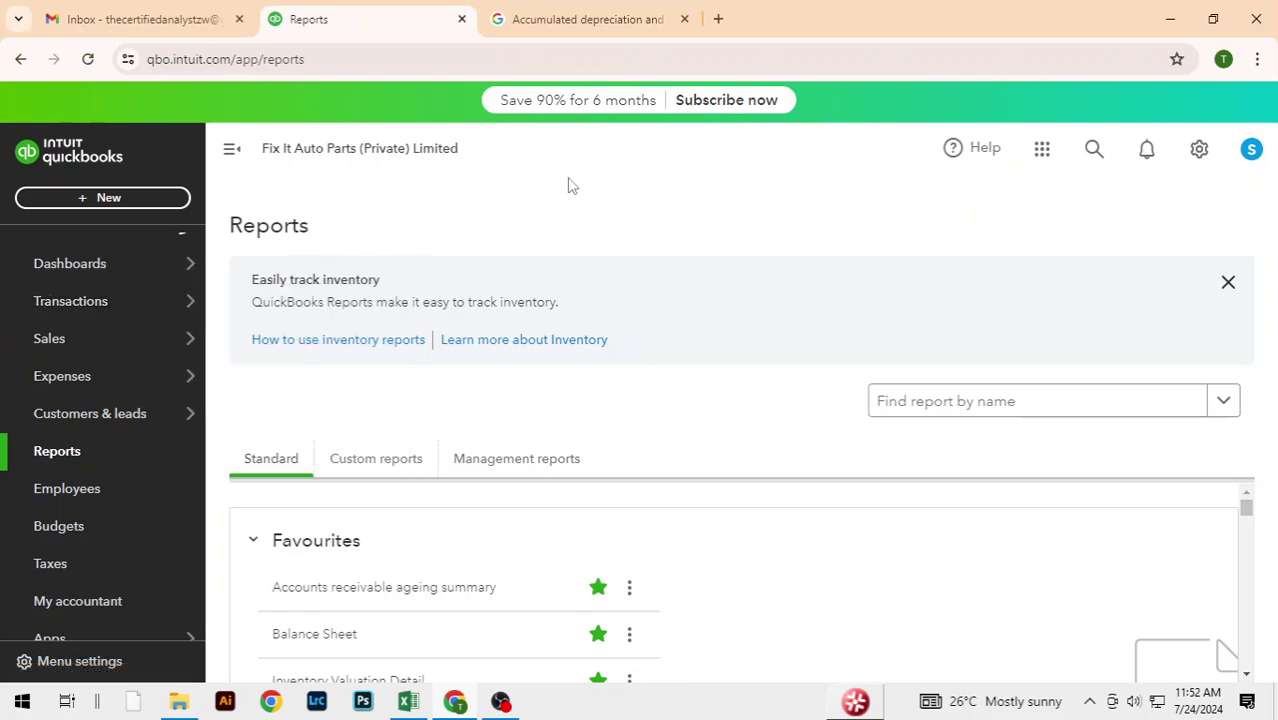
mouse_move(104, 385)
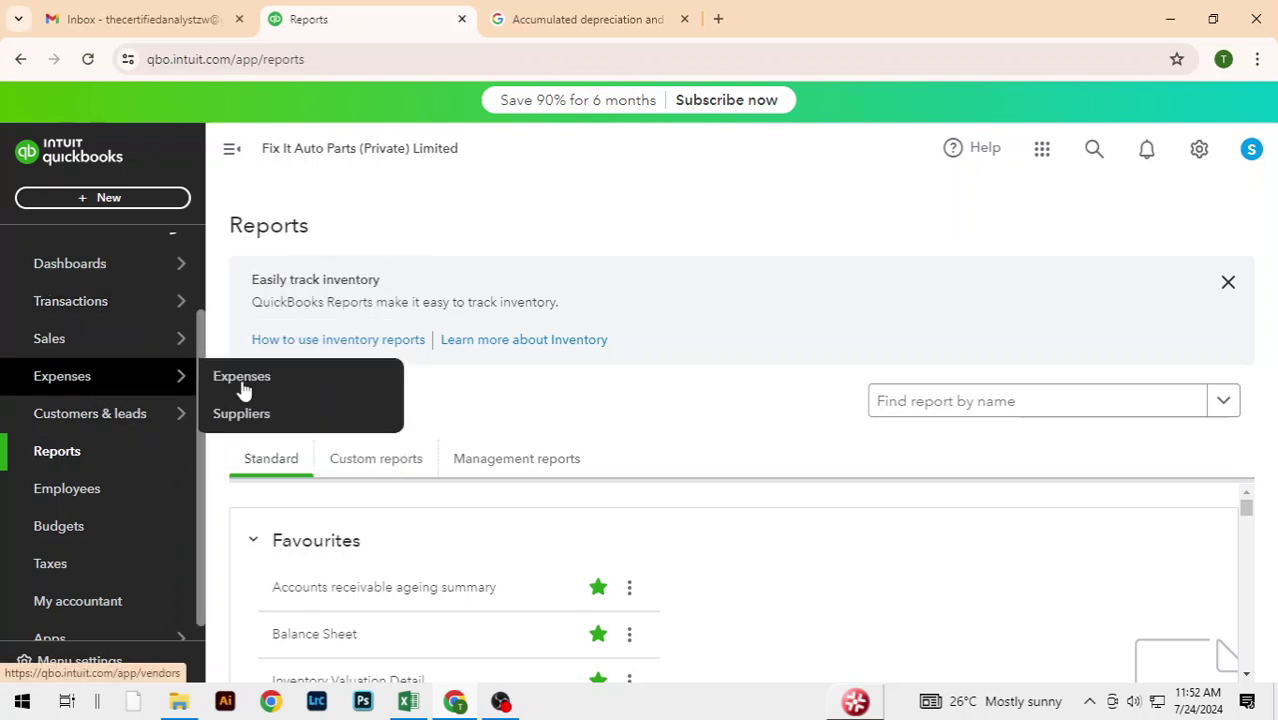
left_click(252, 418)
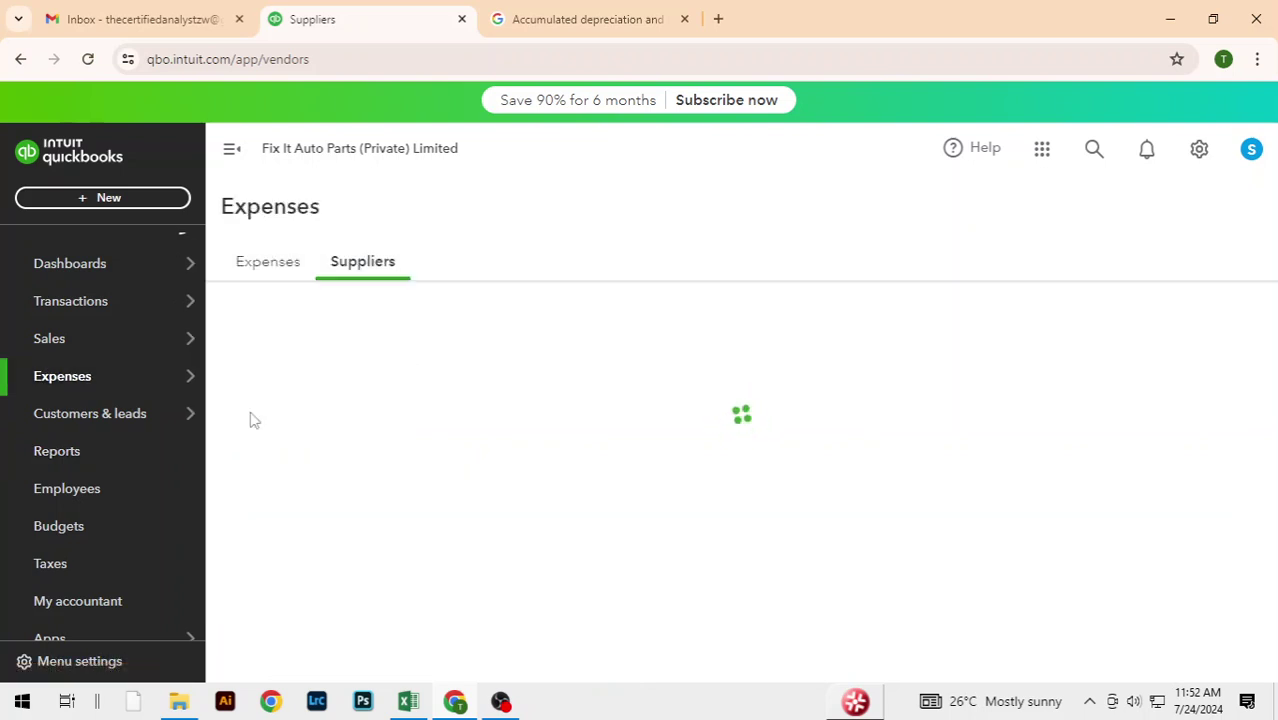
Switch to the Excel workbook and review the suppliers and their expenses on the Operating Expenses sheet
key("alt+Tab")
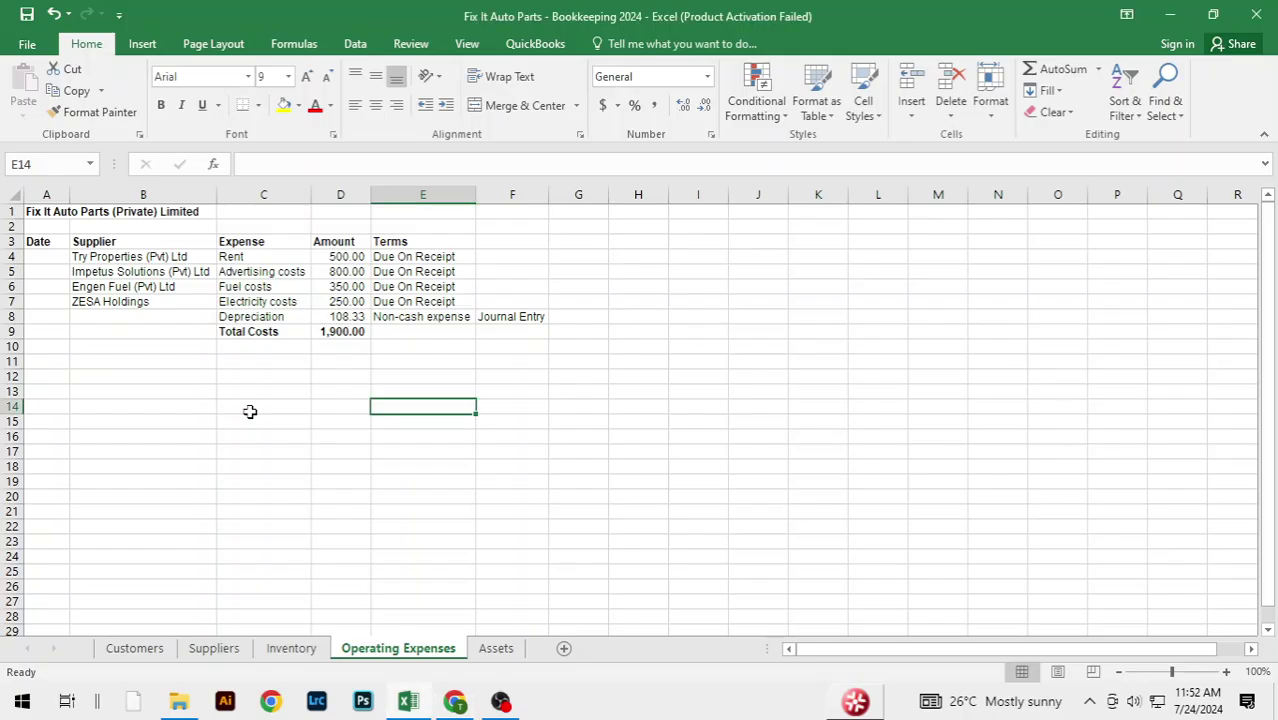
left_click(176, 256)
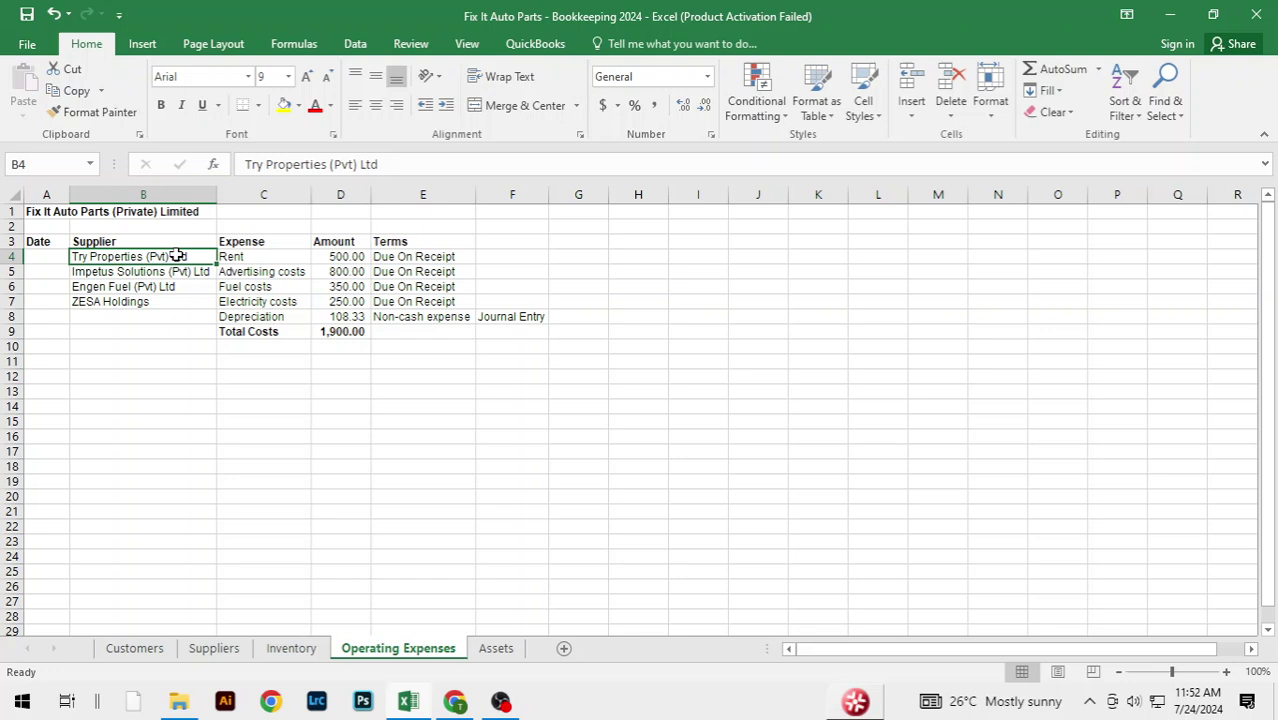
left_click(251, 261)
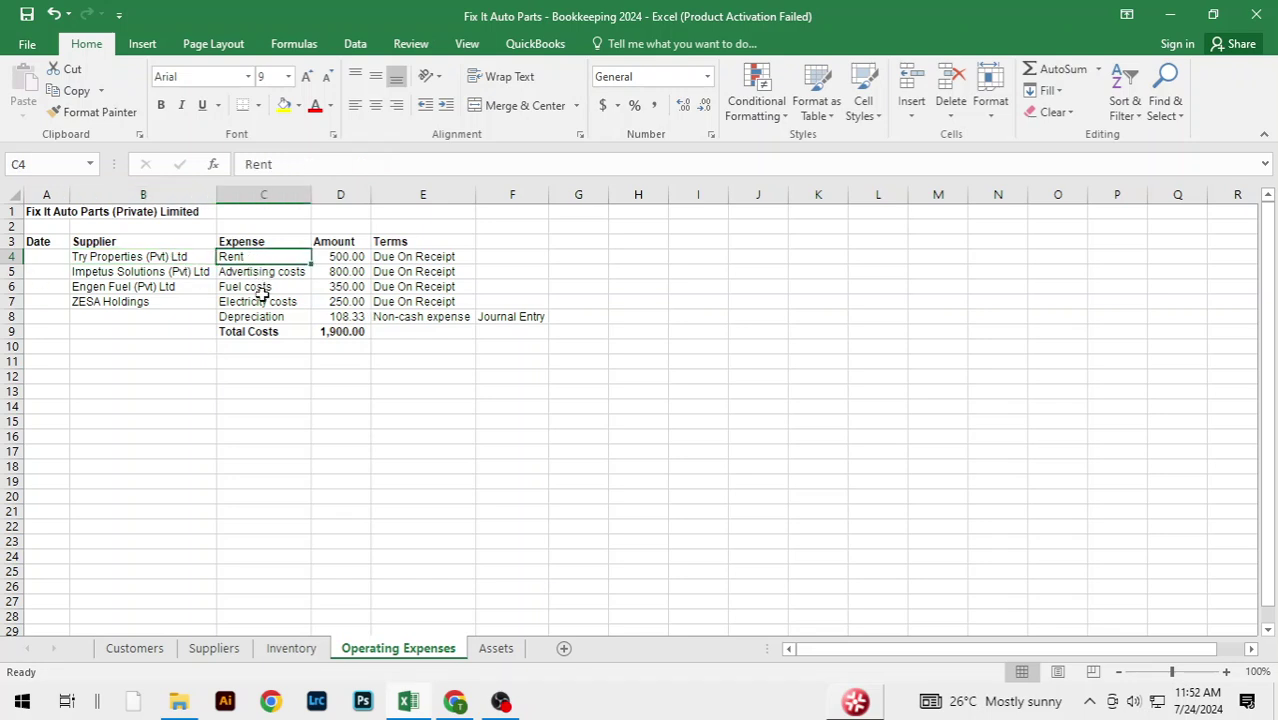
left_click(194, 272)
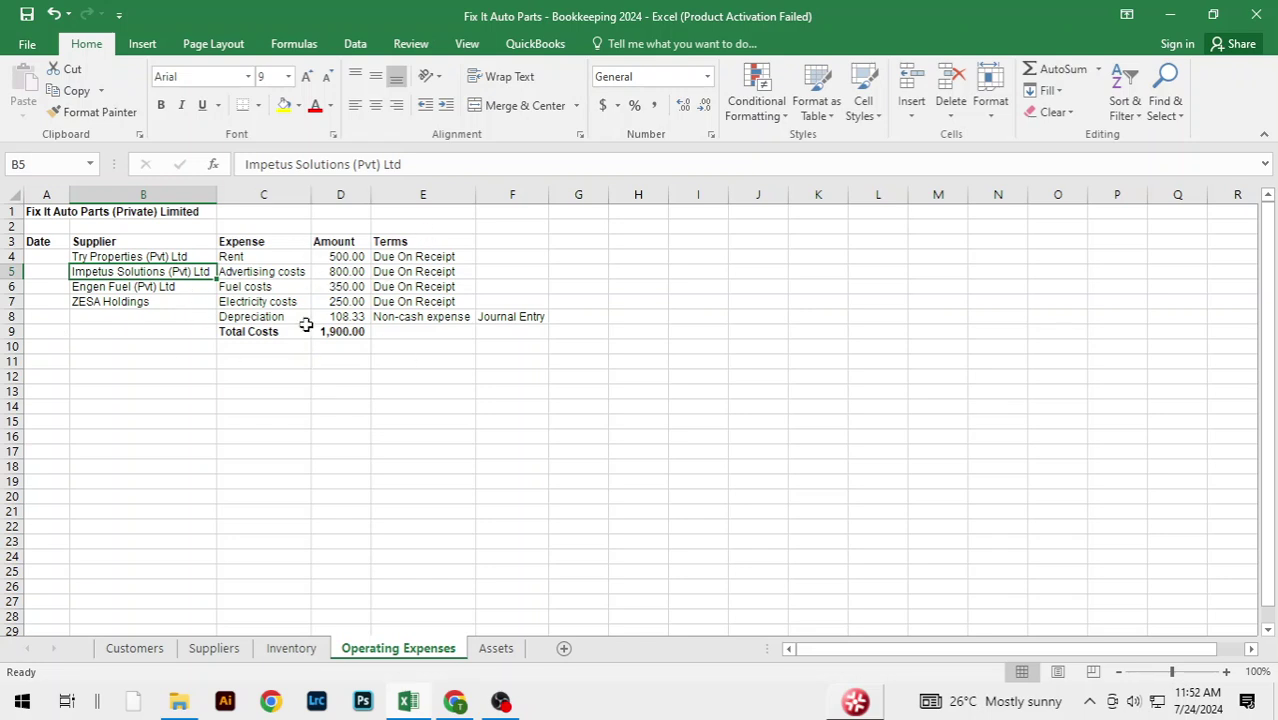
left_click(138, 289)
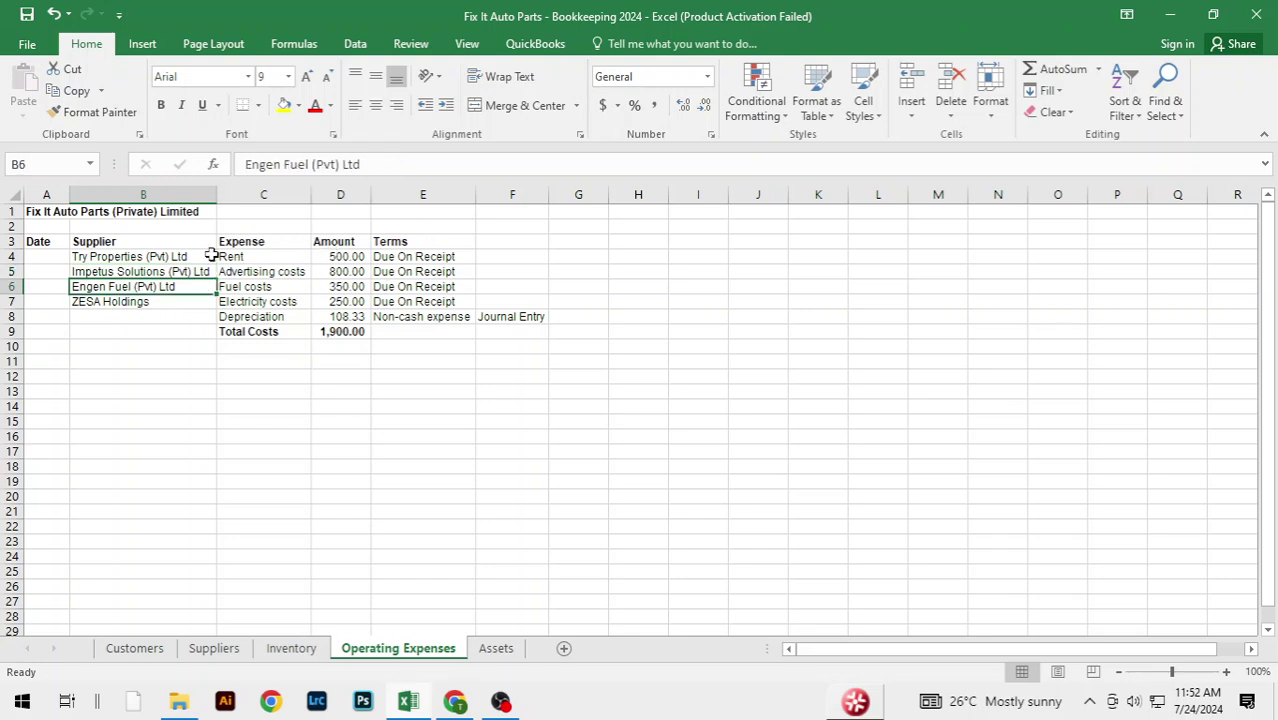
left_click(163, 271)
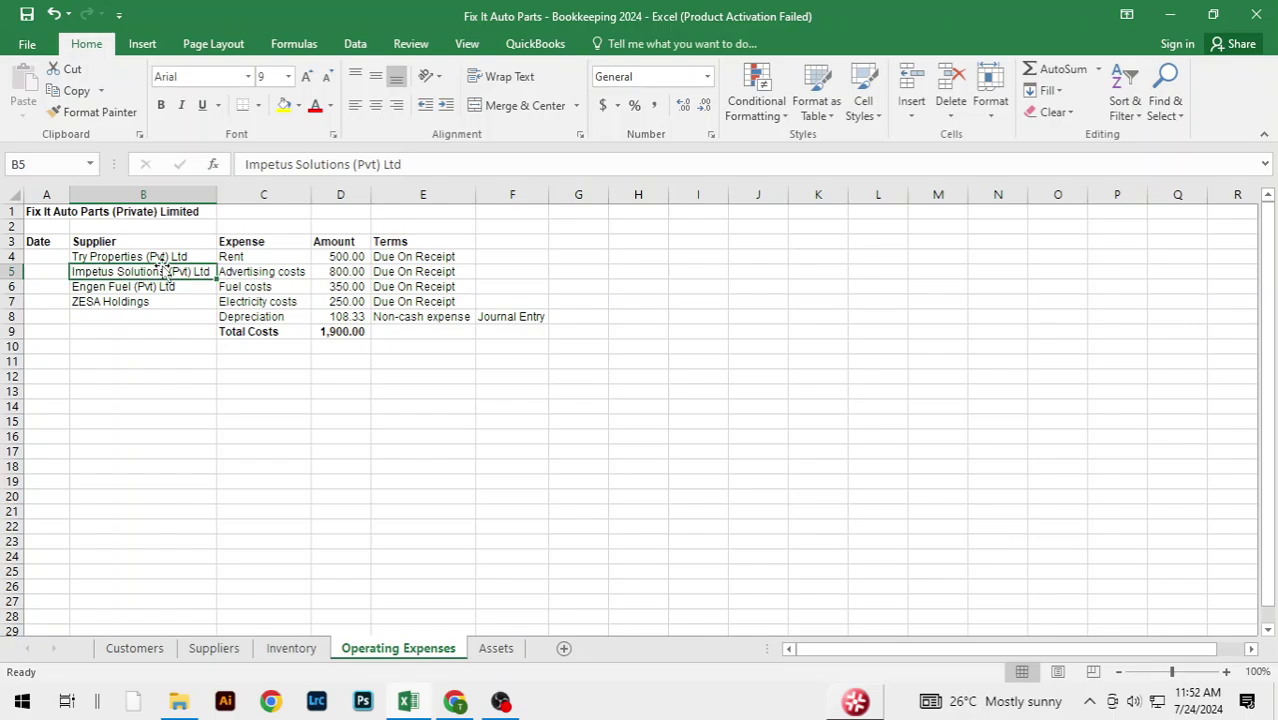
Start a new supplier in QuickBooks, copying Try Properties (Pvt) Ltd from the Excel sheet into both the supplier display name and company name
key("alt+Tab")
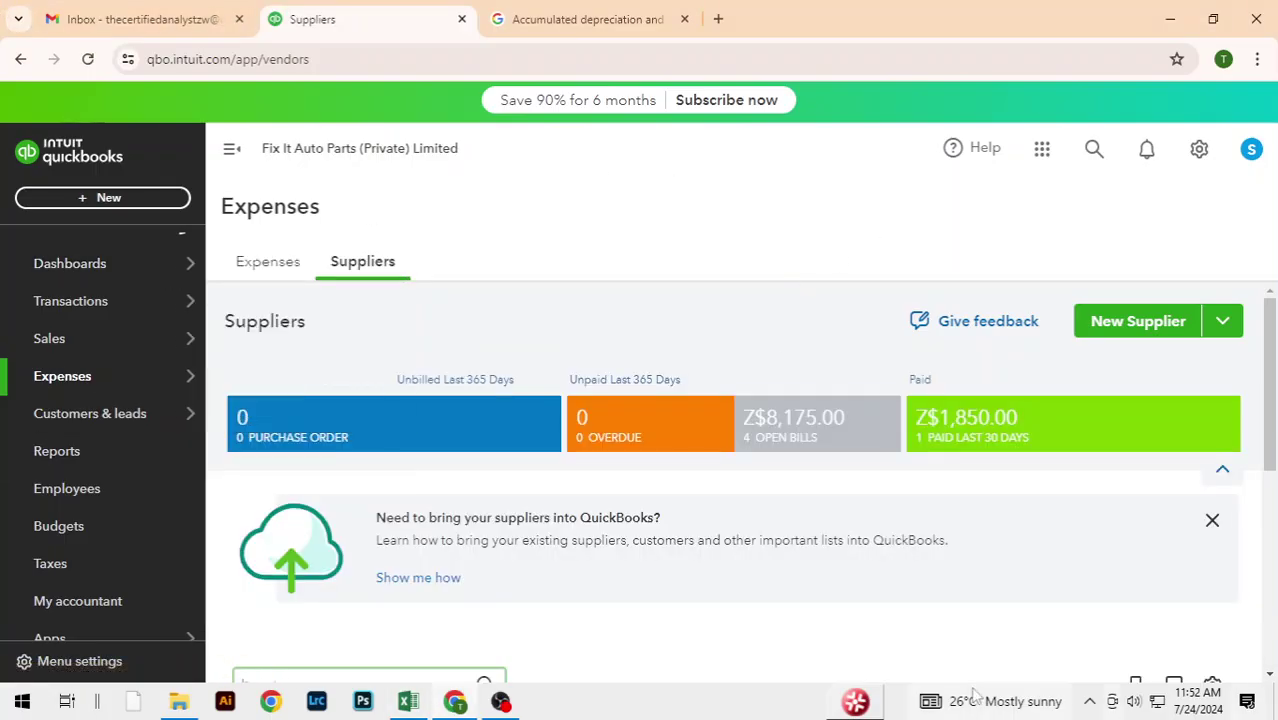
scroll(836, 370, "down", 4)
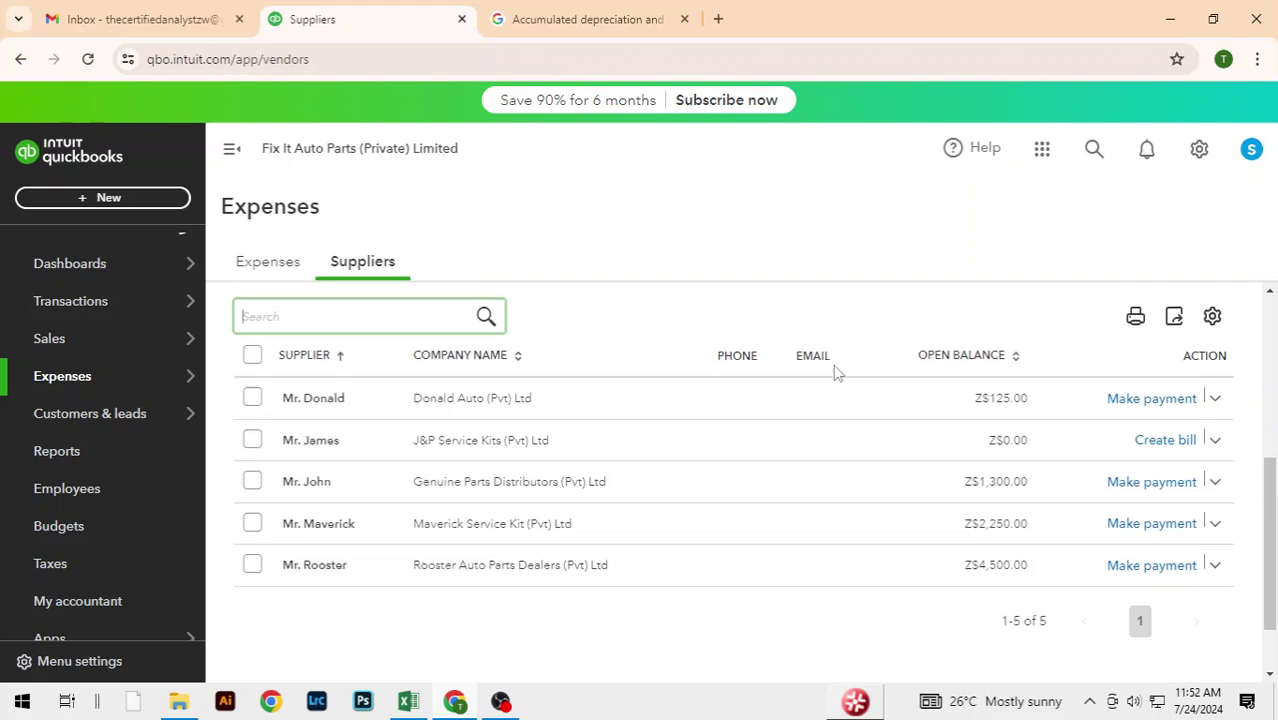
scroll(836, 370, "up", 2)
scroll(836, 370, "up", 3)
left_click(1168, 329)
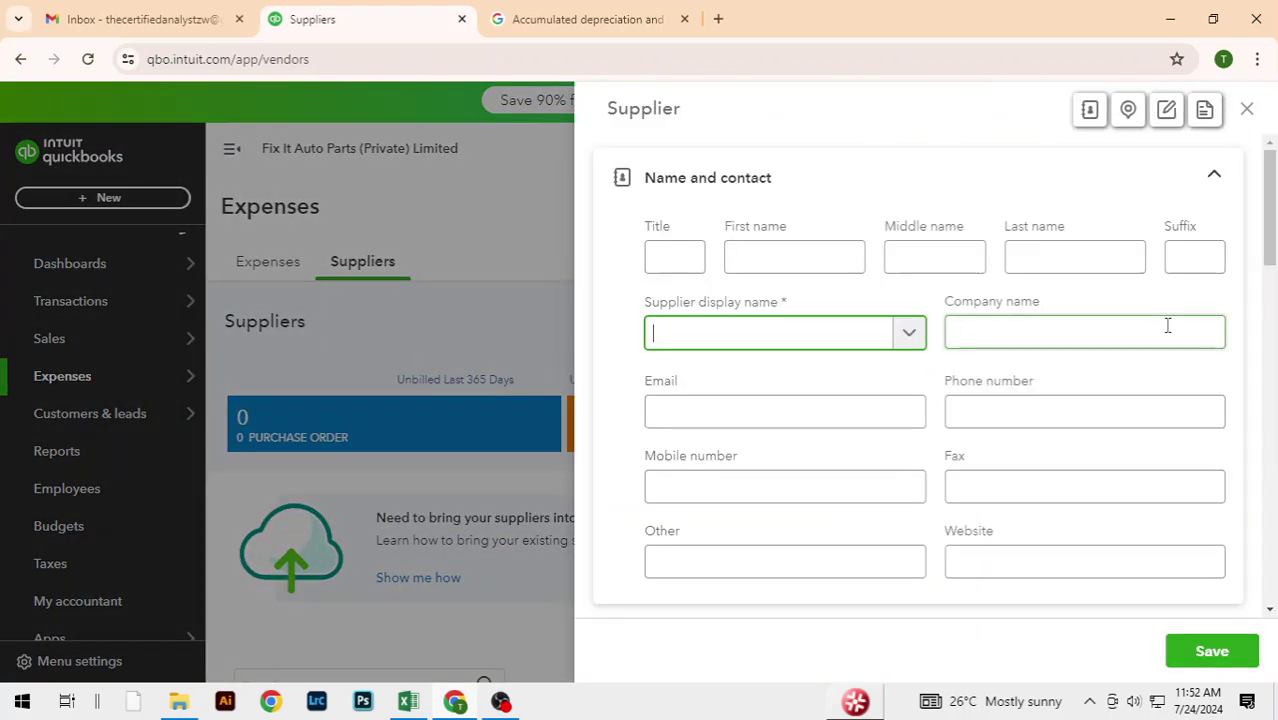
key("alt+Tab")
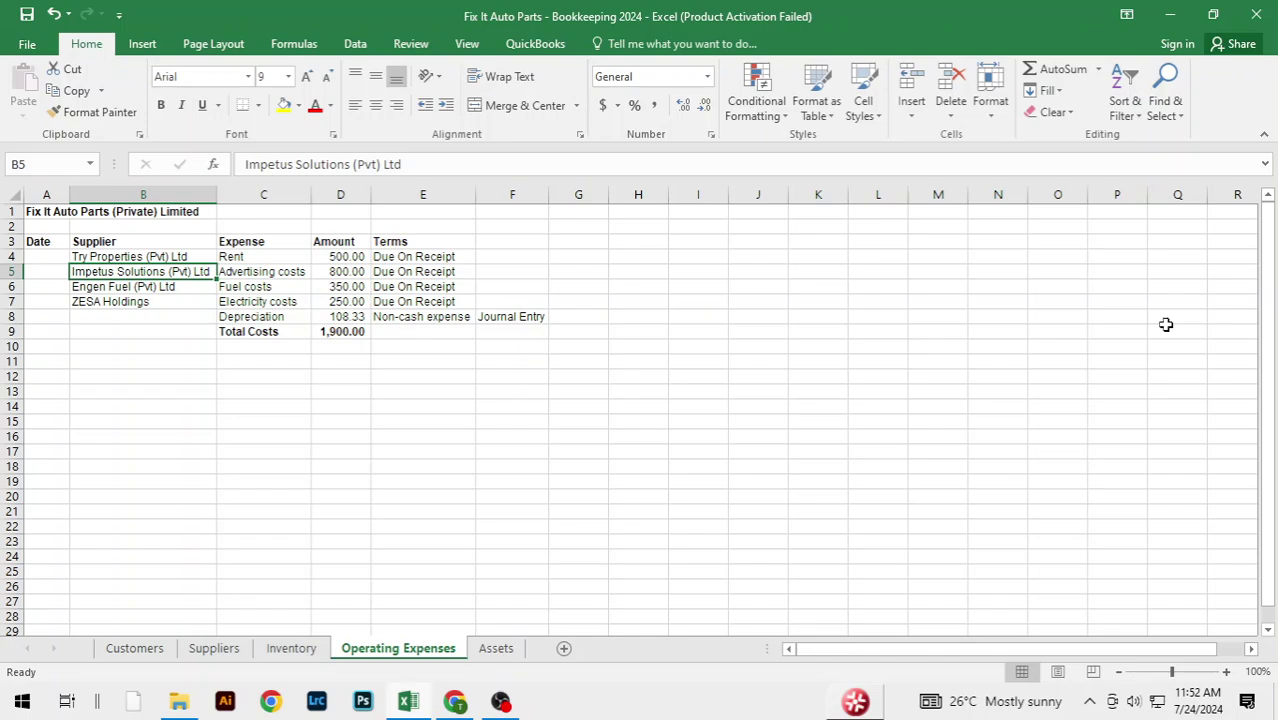
key("Up")
key("ctrl+c")
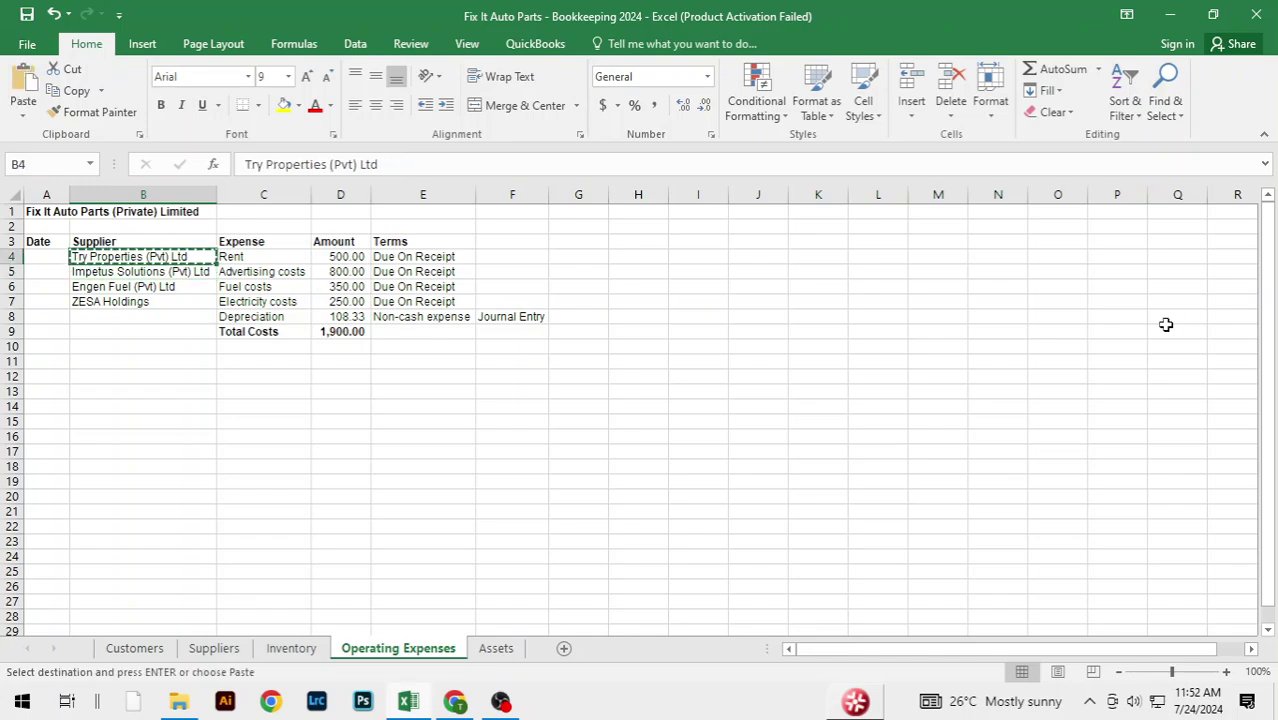
key("alt+Tab")
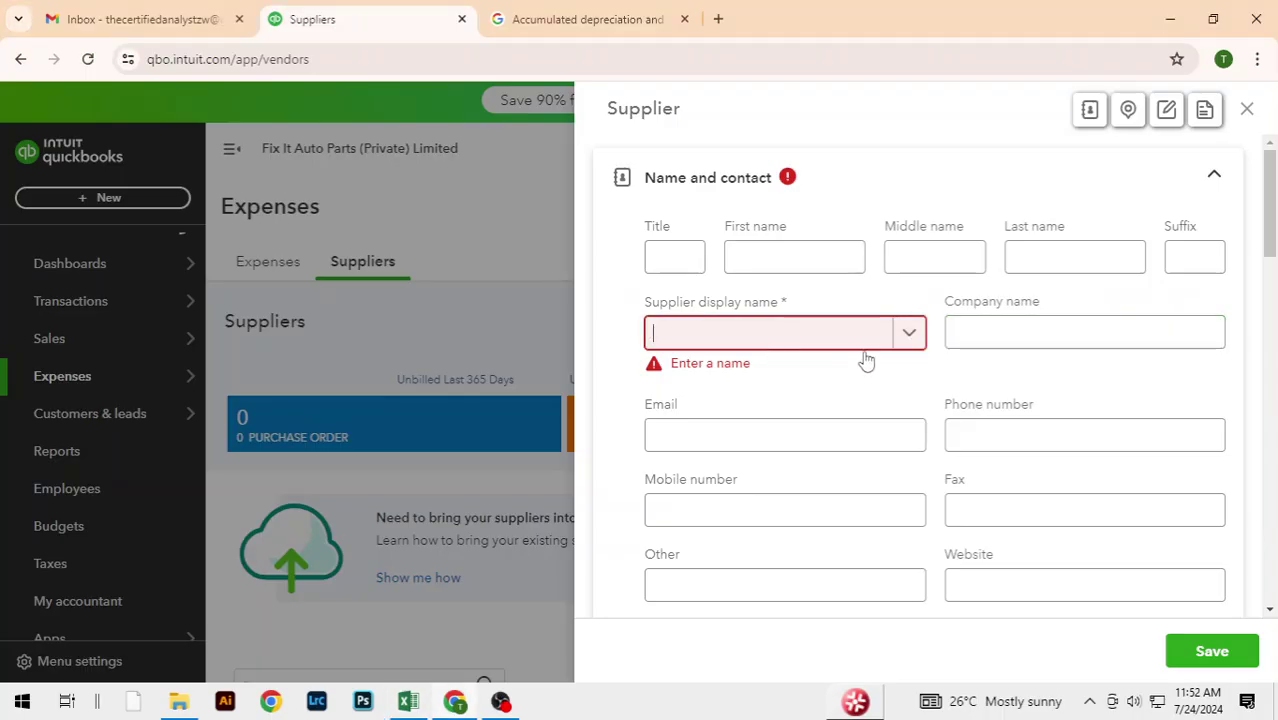
key("ctrl+v")
left_click(1004, 332)
key("ctrl+v")
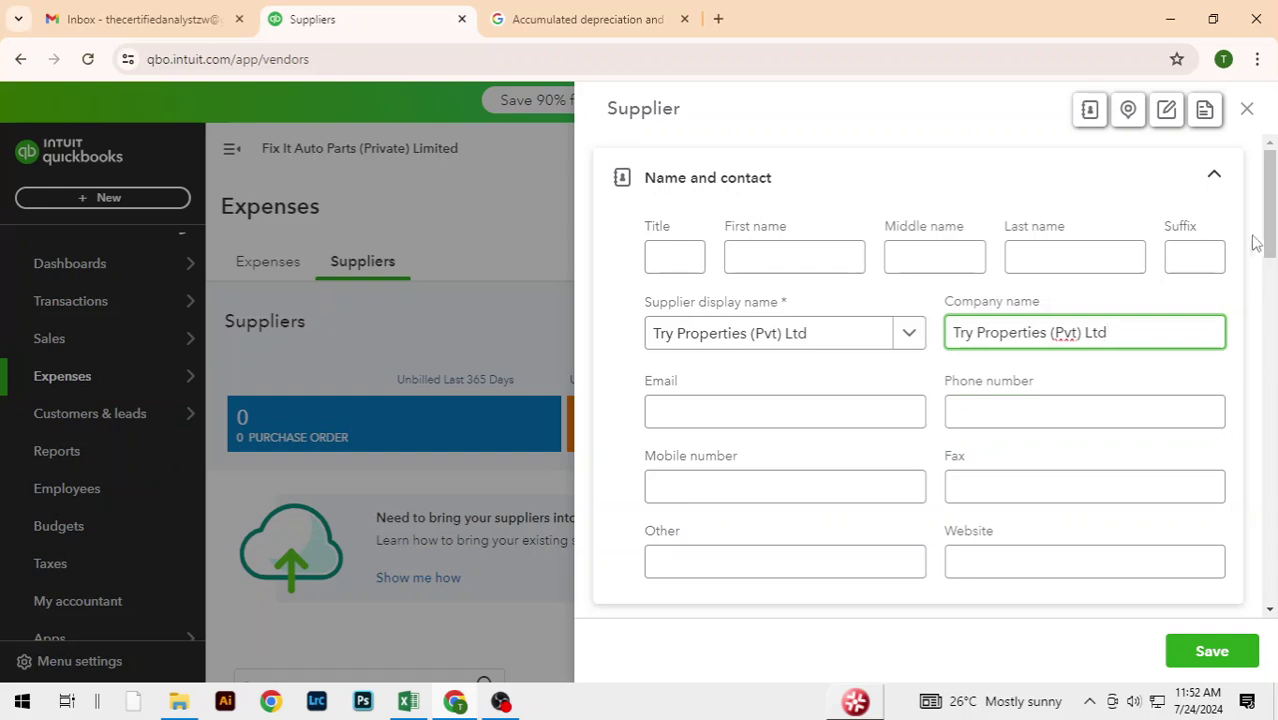
Set the supplier's payment terms to Due on receipt and opening balance to 0, and save the record
left_click_drag(1264, 250, 1226, 582)
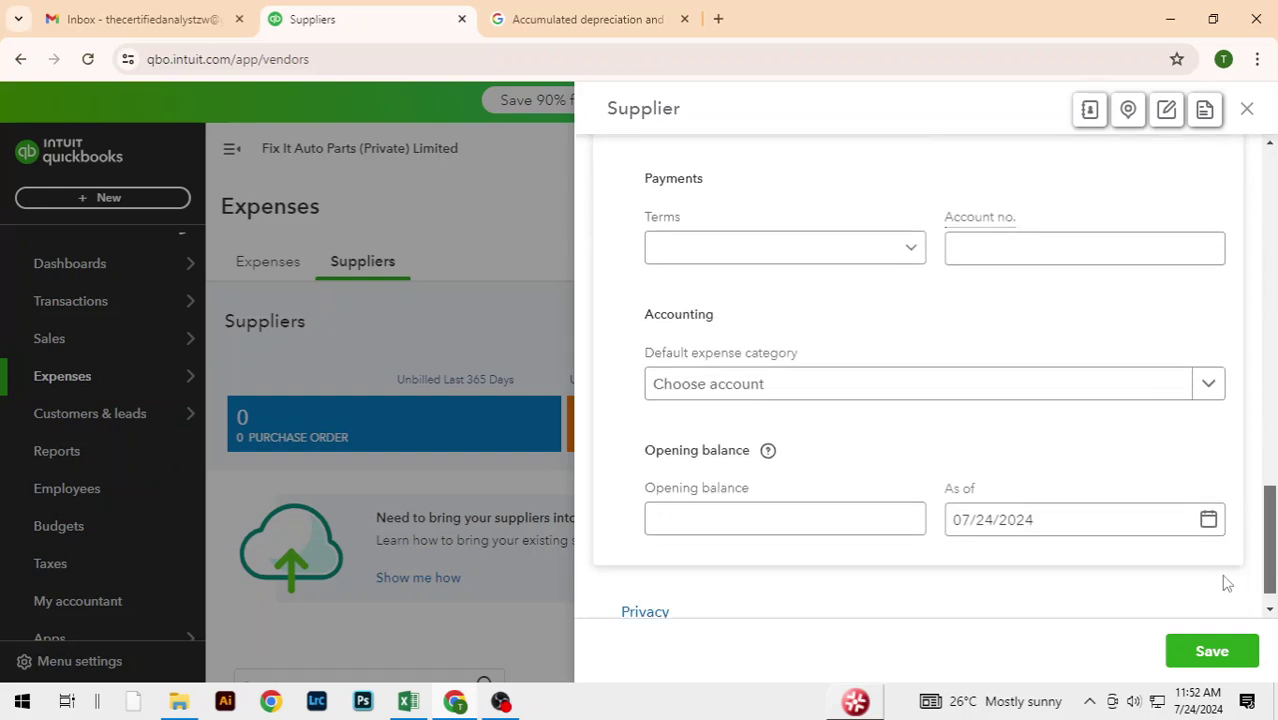
left_click(905, 249)
left_click(752, 293)
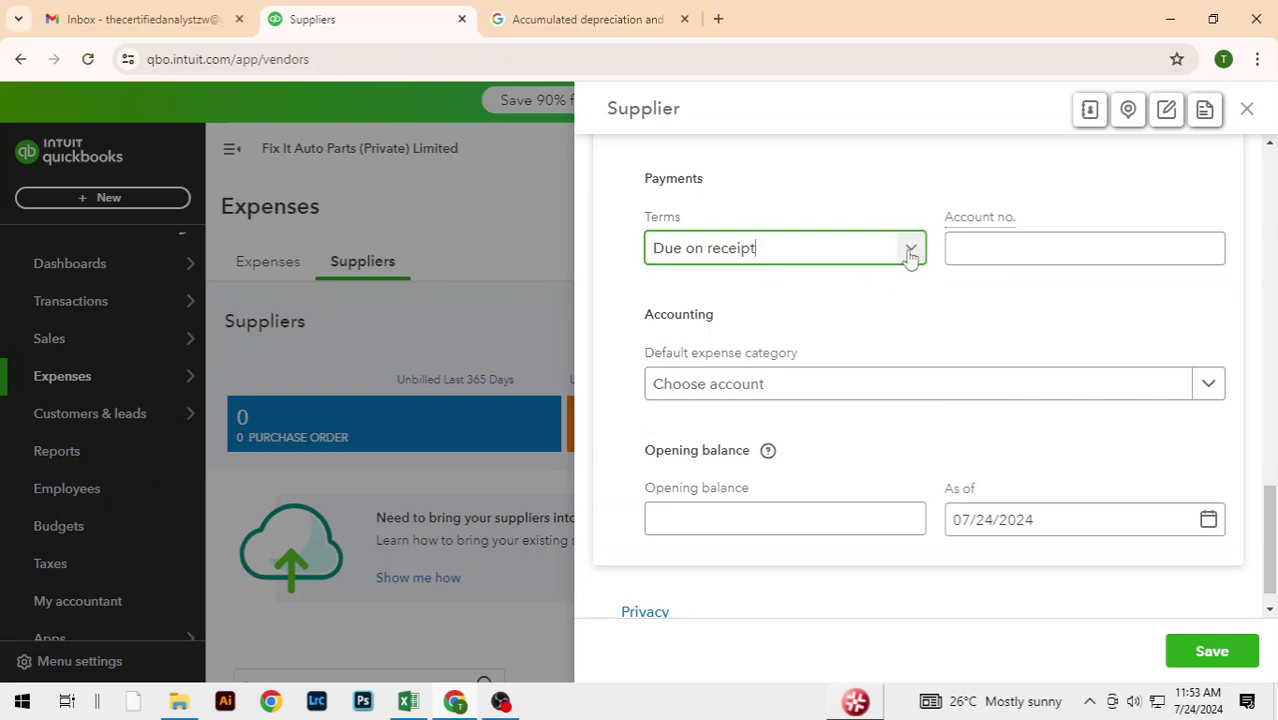
left_click(829, 520)
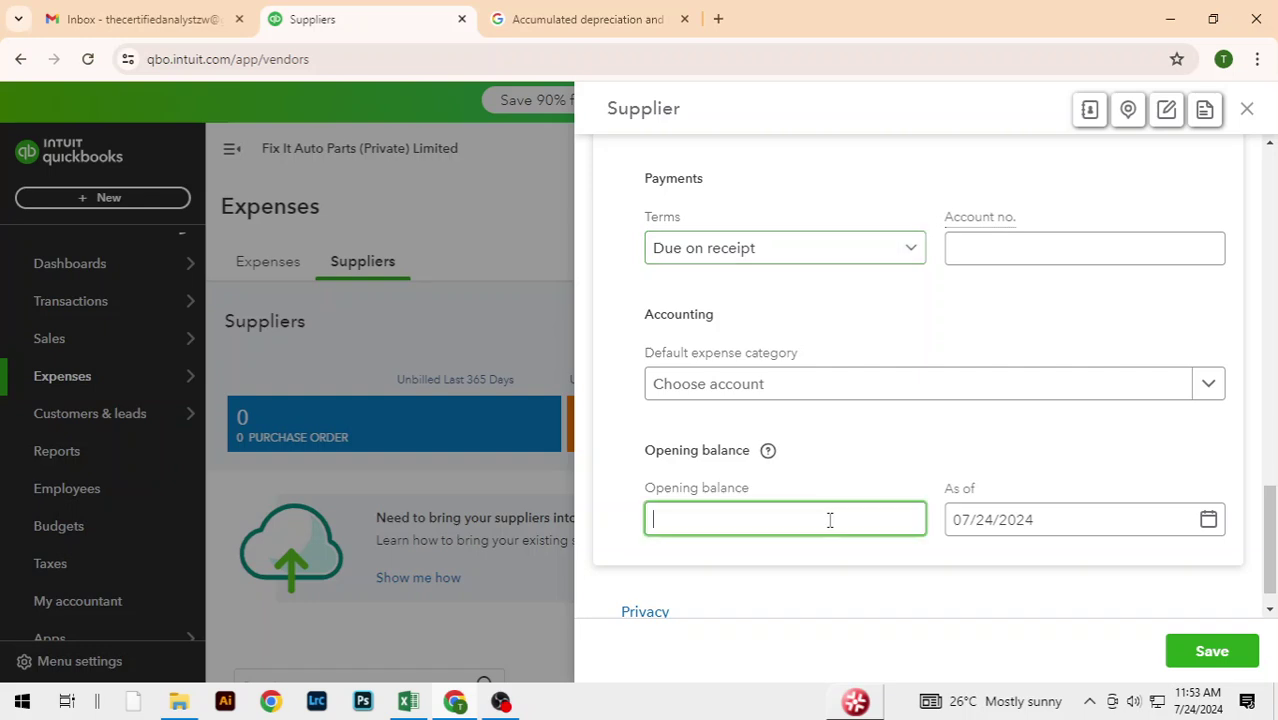
type("0")
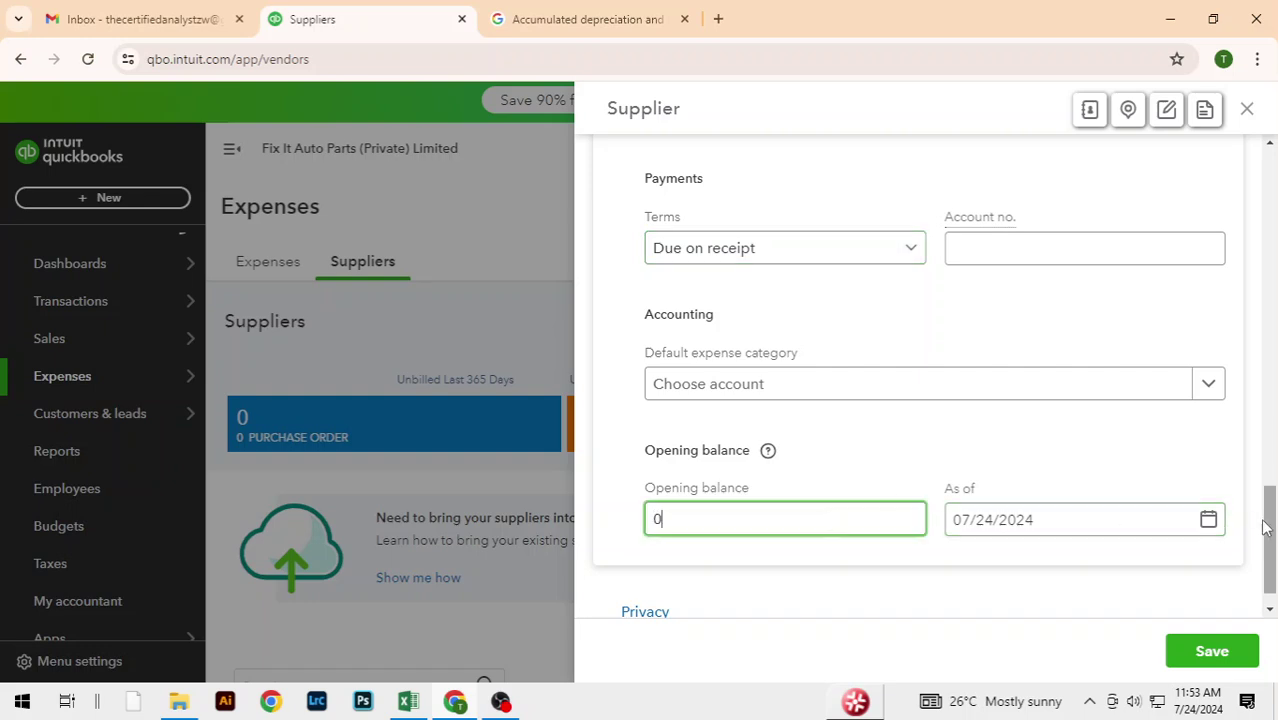
scroll(829, 520, "down", 1)
left_click(1202, 654)
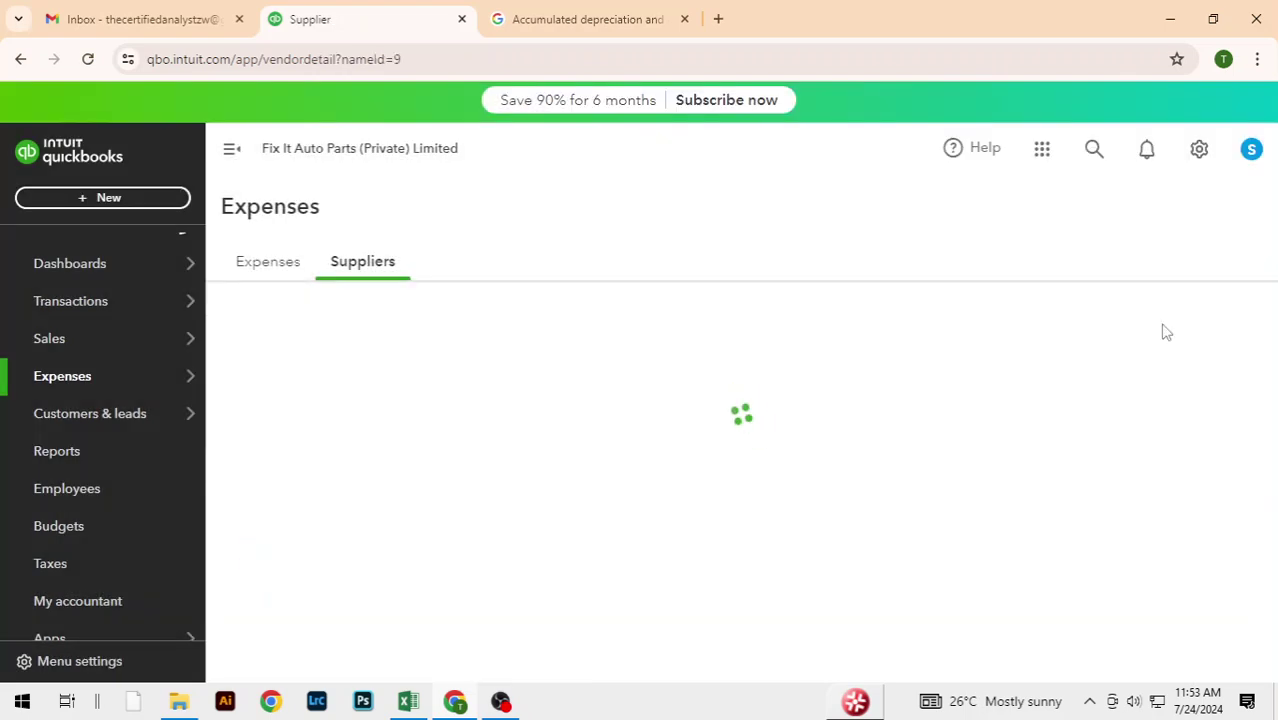
Copy Impetus Solutions (Pvt) Ltd from the Excel sheet and create a new QuickBooks supplier with it as display name and company name
key("alt+Tab")
key("Down")
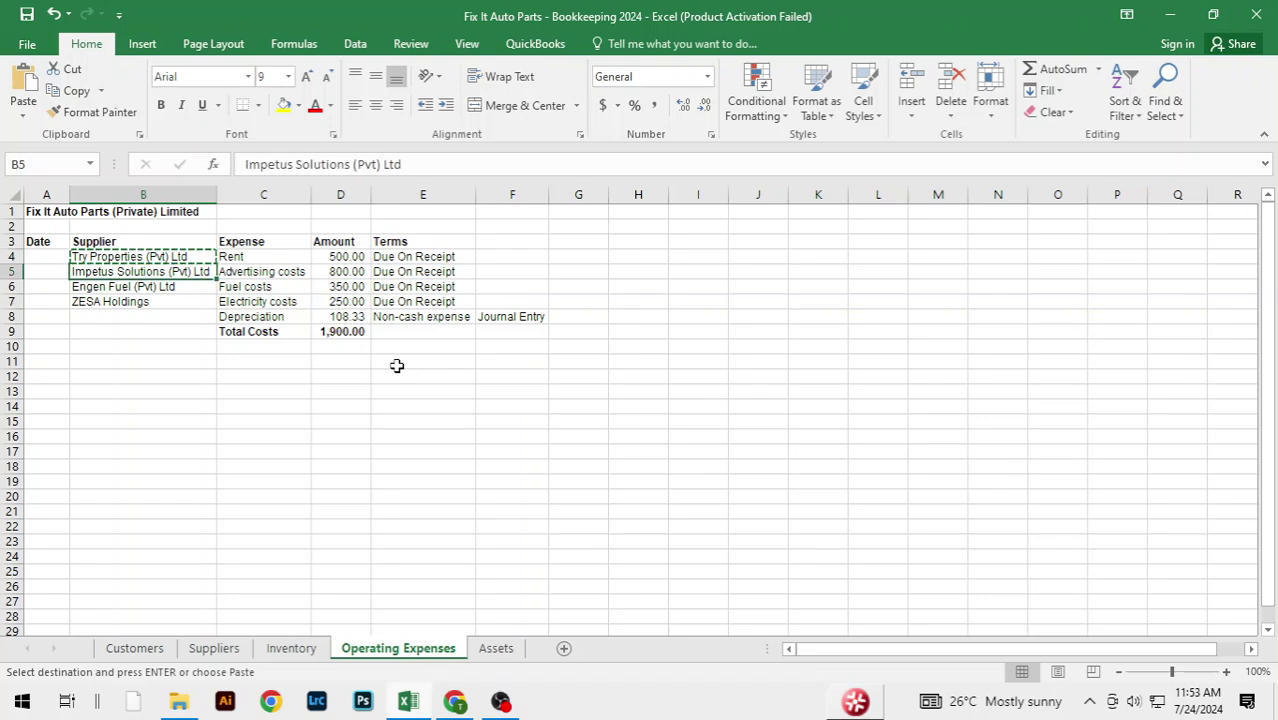
key("ctrl+c")
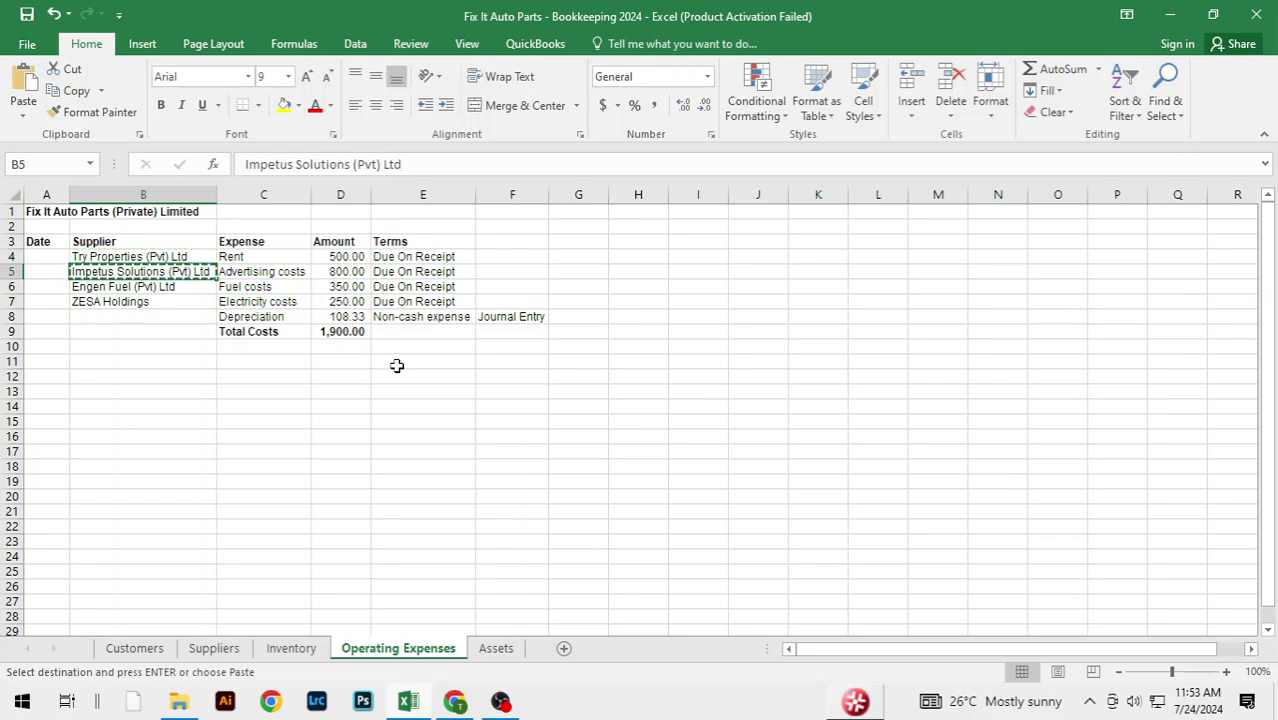
key("alt+Tab")
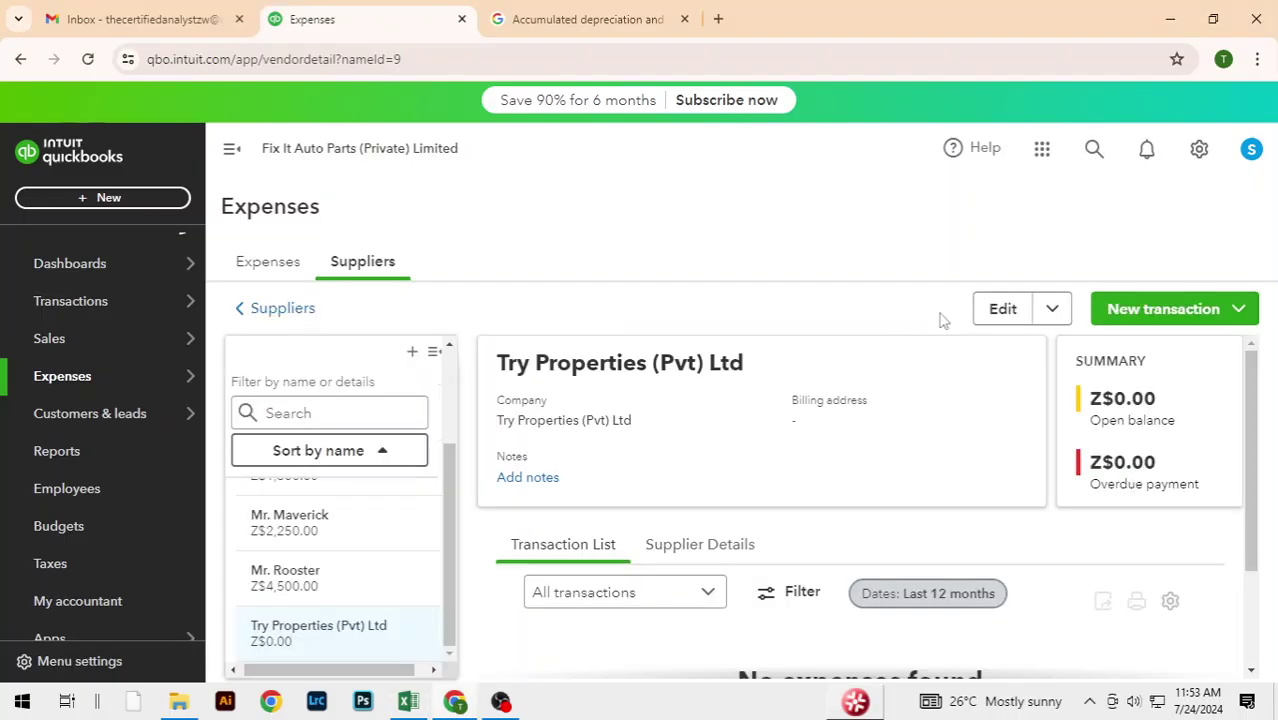
left_click(298, 314)
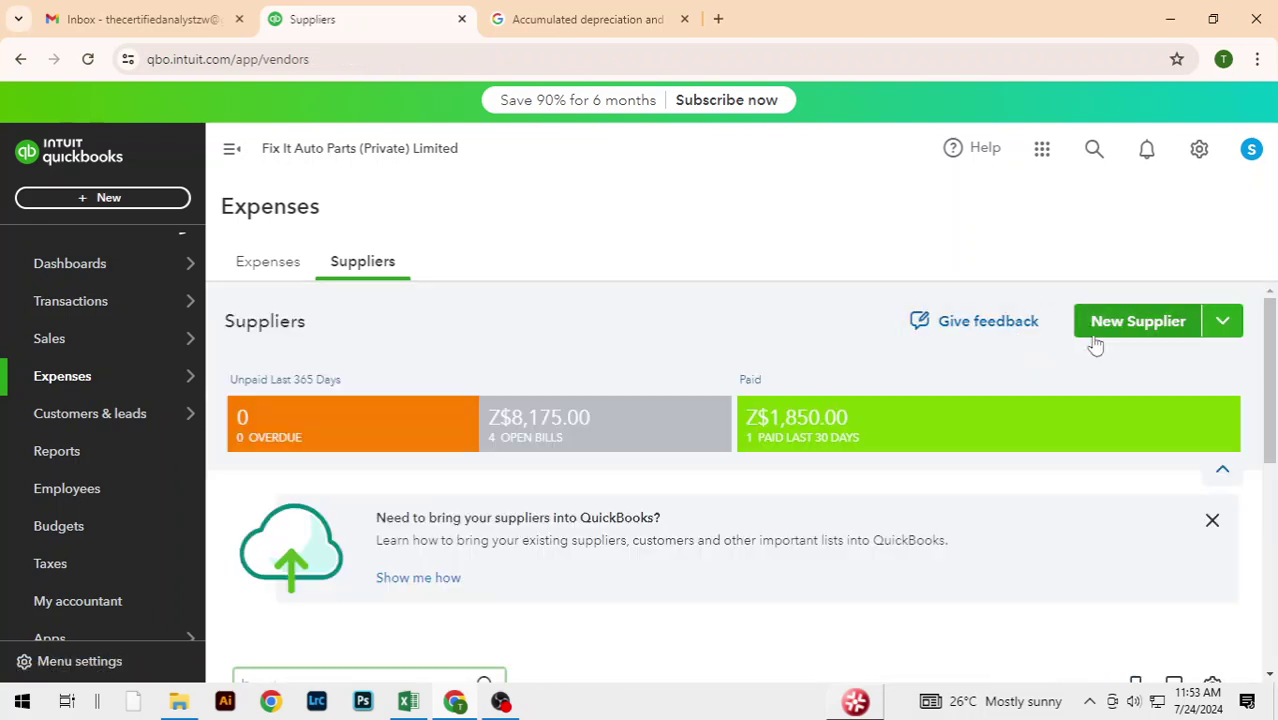
left_click(1134, 322)
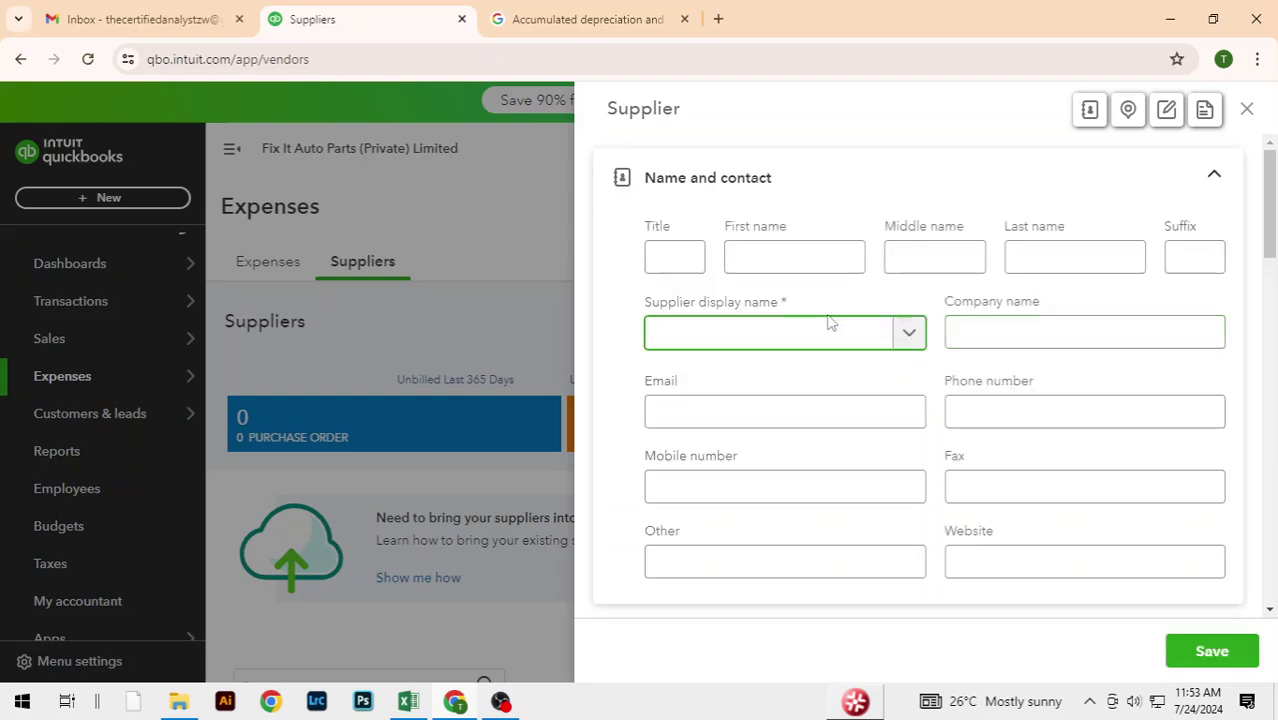
key("ctrl+v")
left_click(1027, 334)
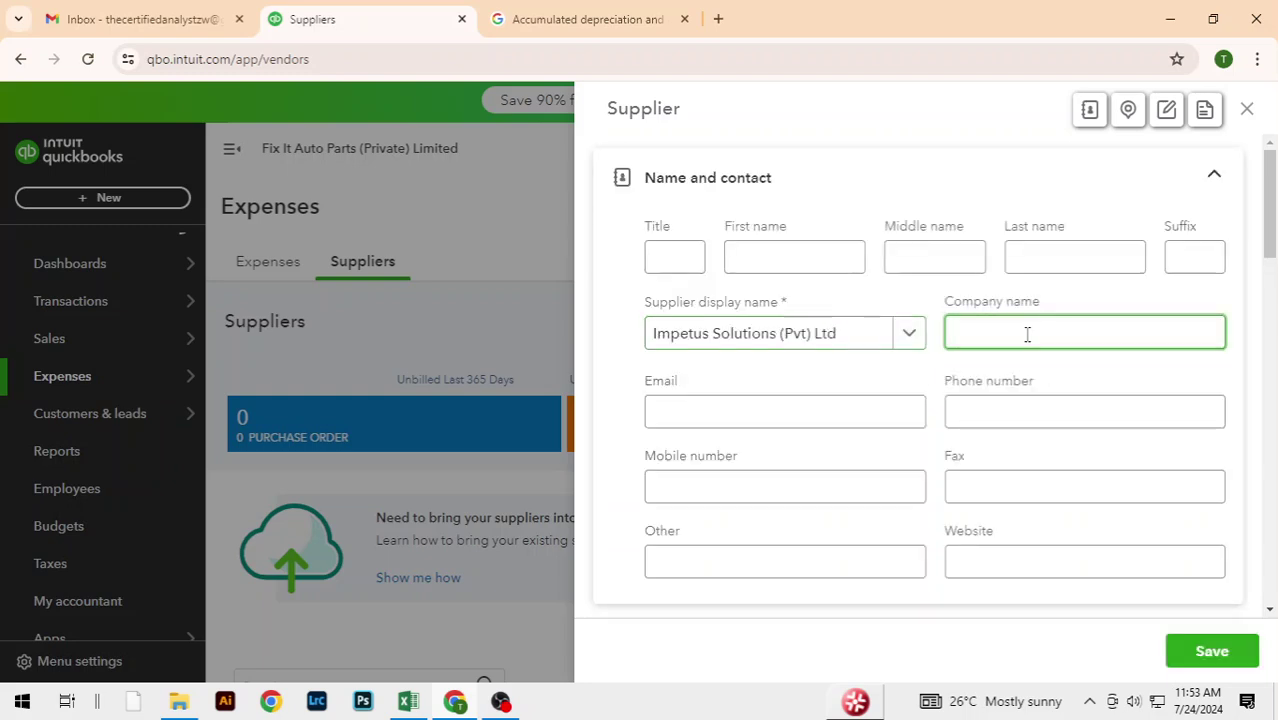
key("ctrl+v")
Set the Impetus Solutions supplier's payment terms to Net 15 and opening balance to 0, and save the record
scroll(1255, 441, "down", 6)
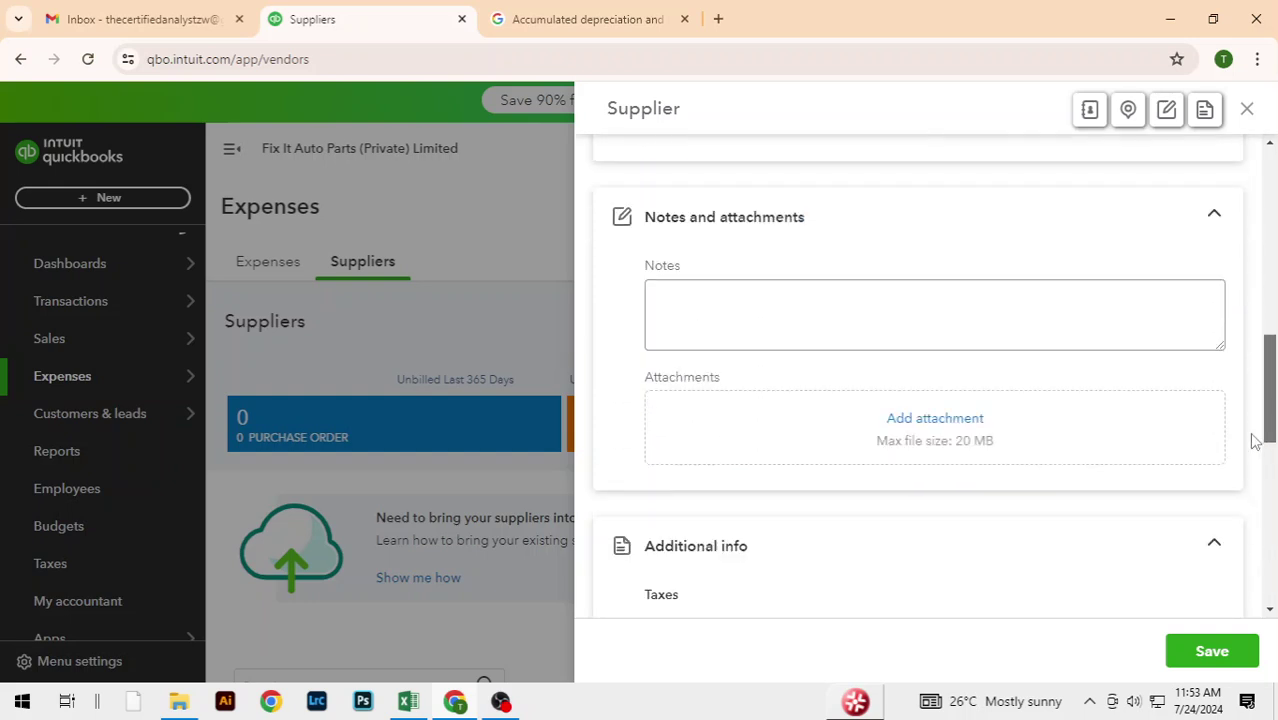
scroll(1255, 441, "down", 8)
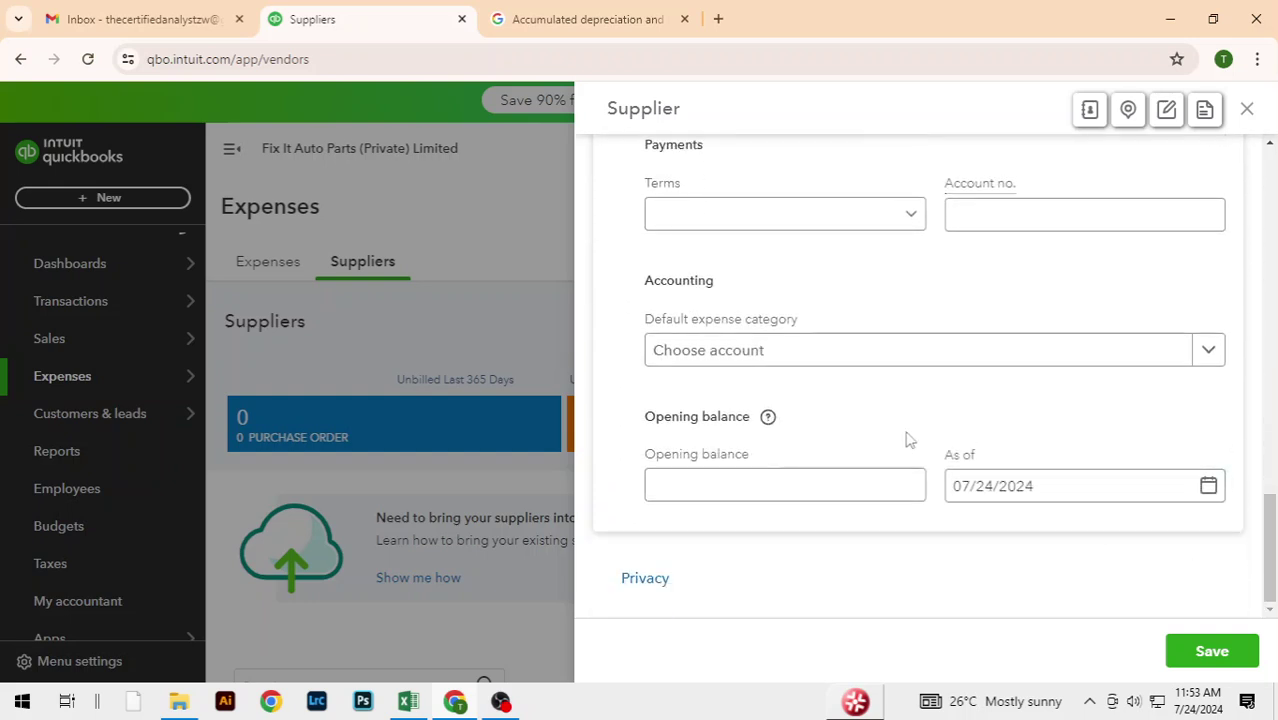
left_click(899, 212)
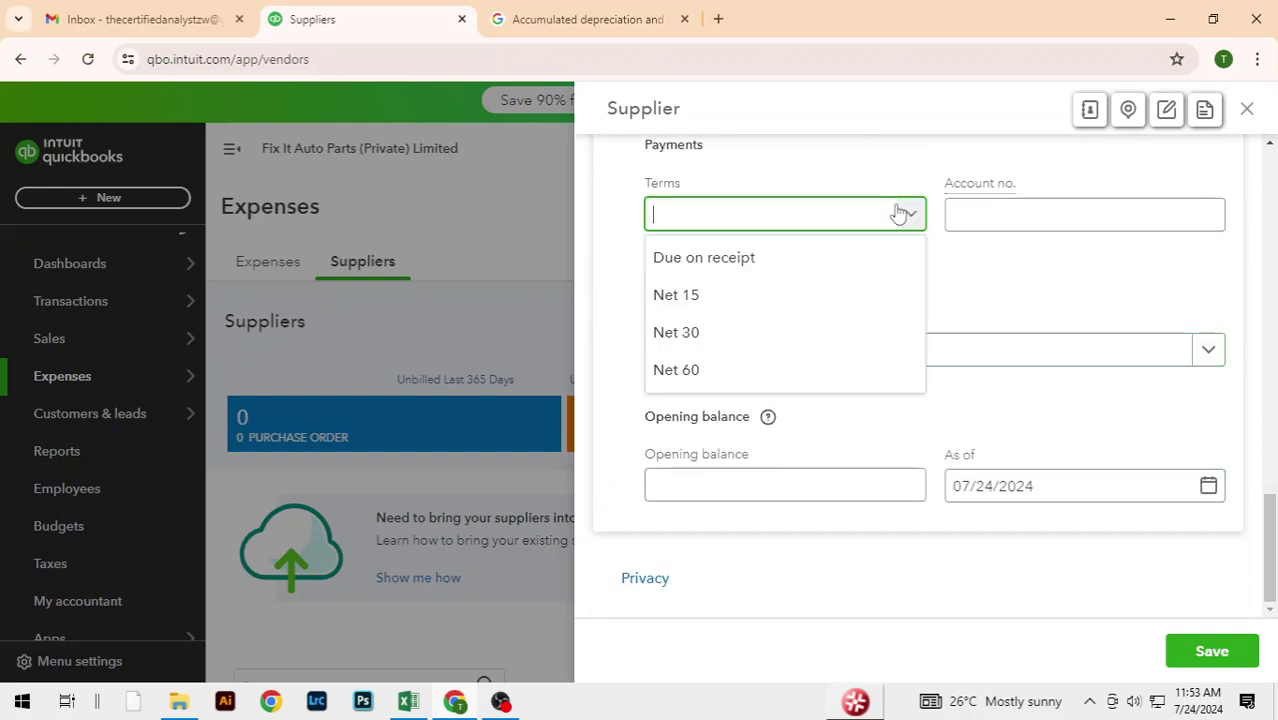
left_click(700, 298)
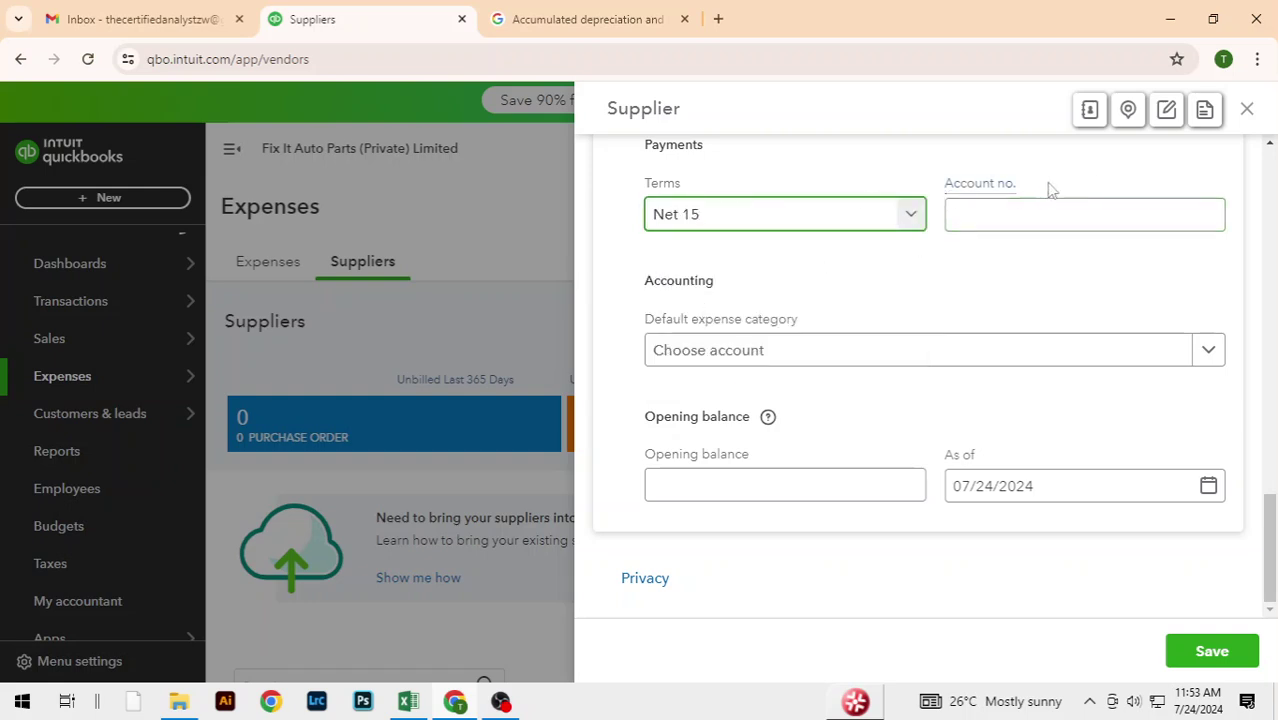
left_click(780, 486)
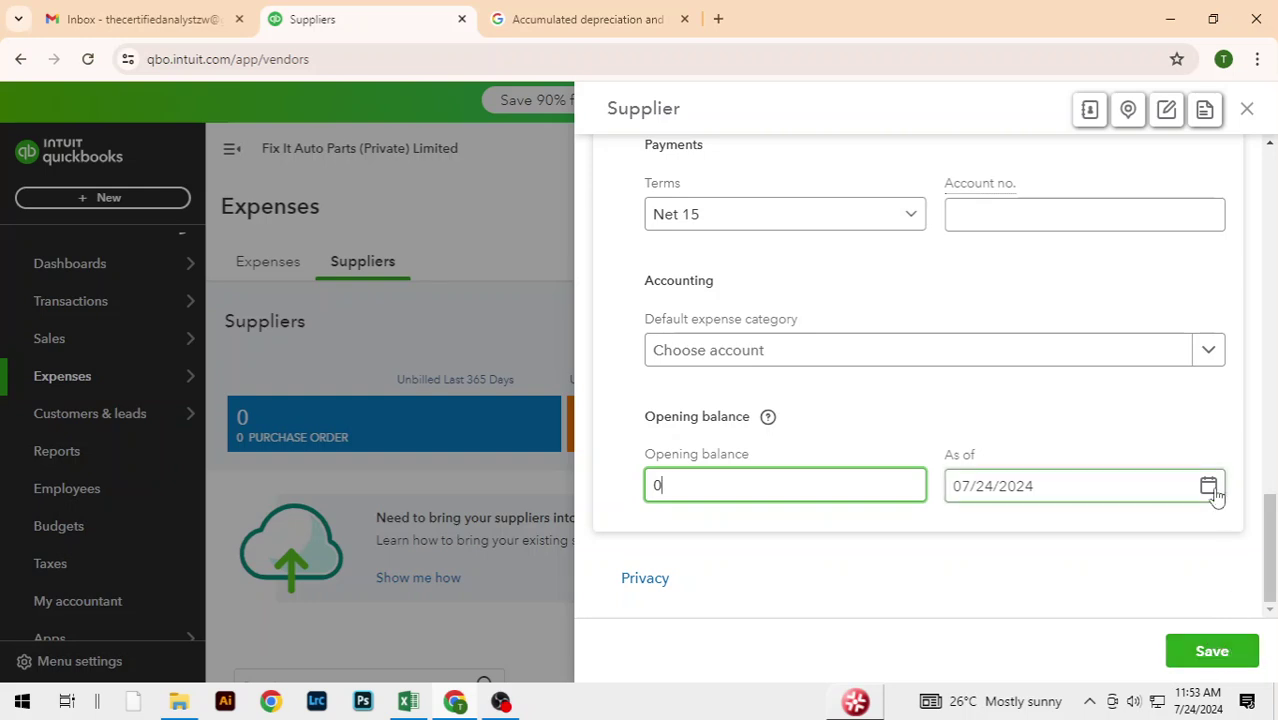
left_click(1214, 652)
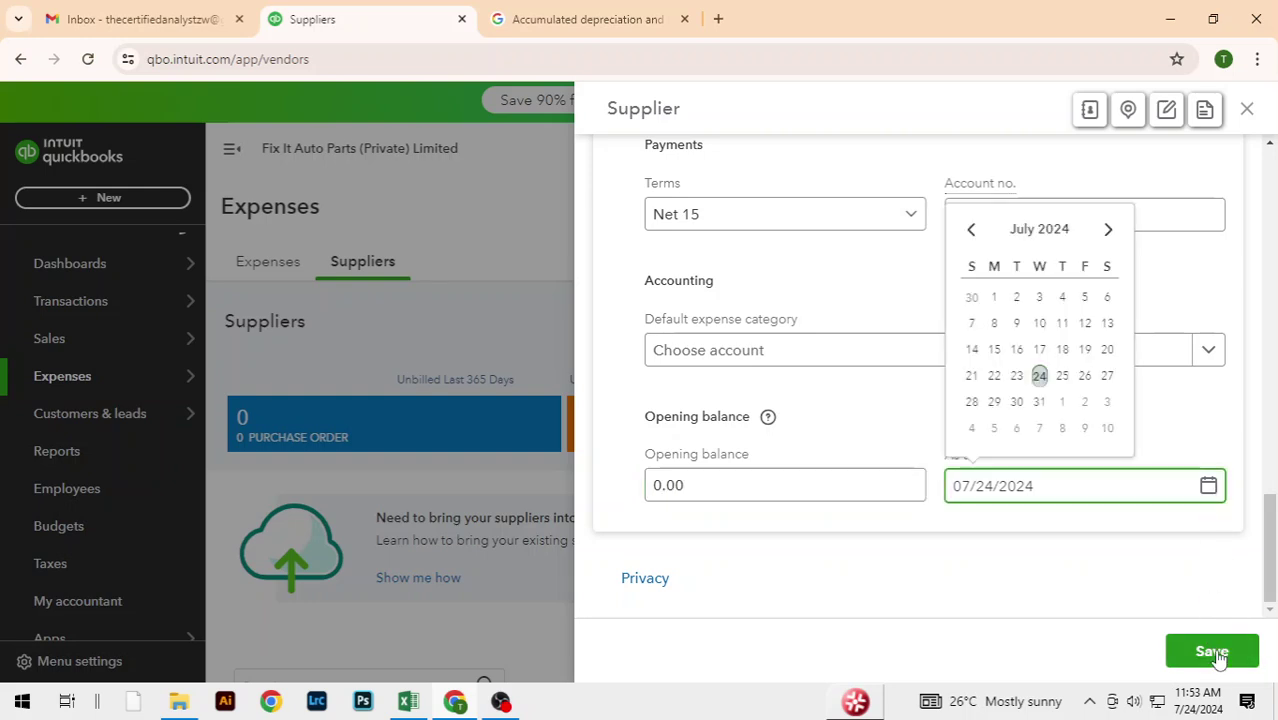
left_click(1214, 652)
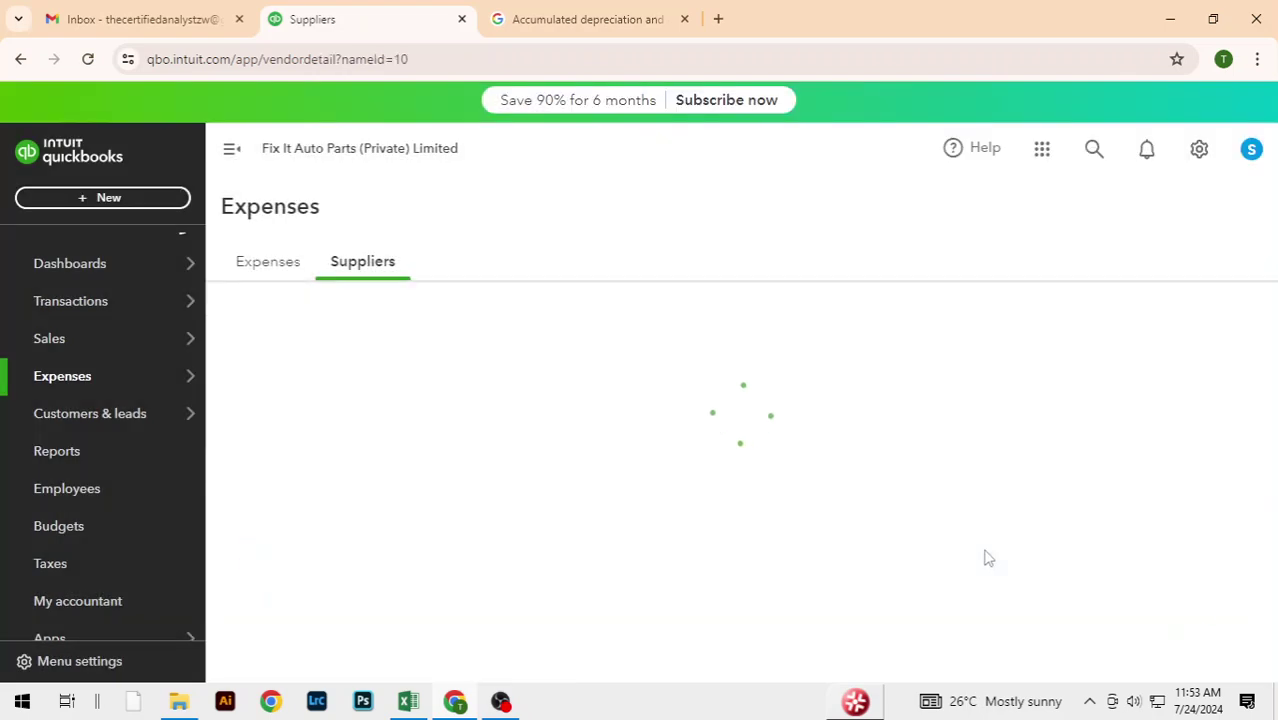
Copy Engen Fuel (Pvt) Ltd from the Excel sheet and create a new QuickBooks supplier with it as display name and company name
left_click(408, 701)
key("Down")
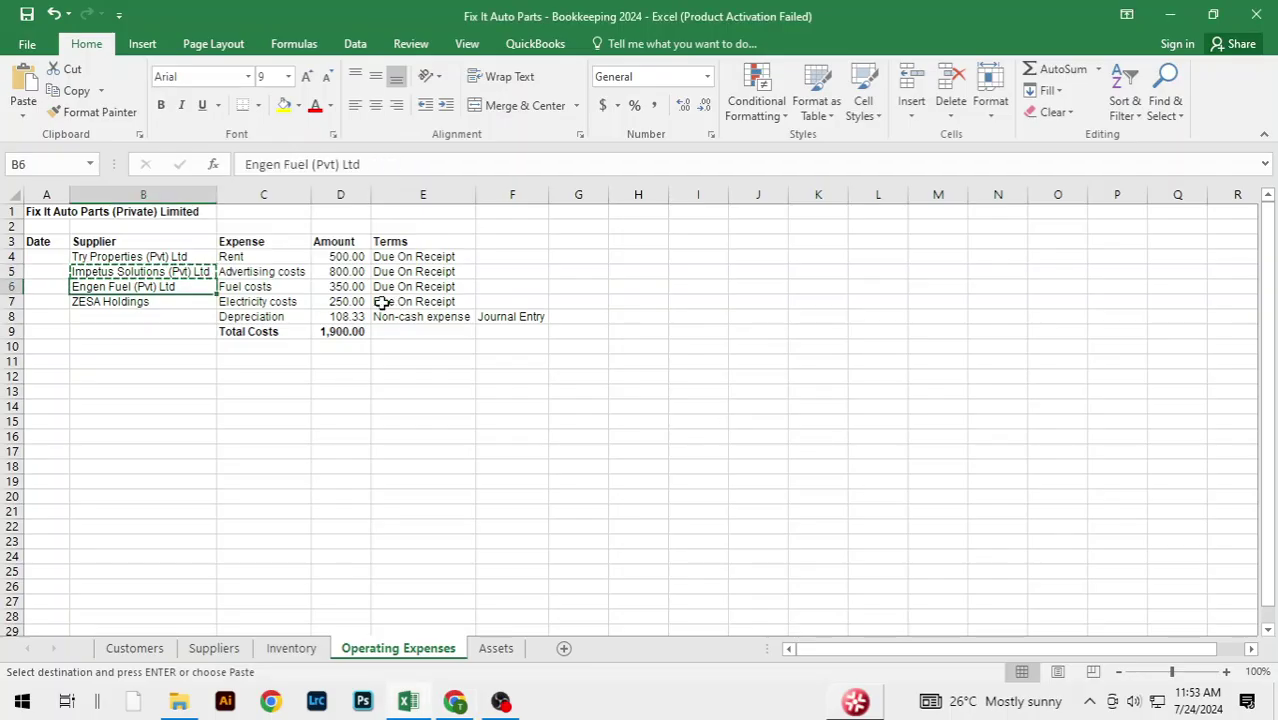
key("alt+Tab")
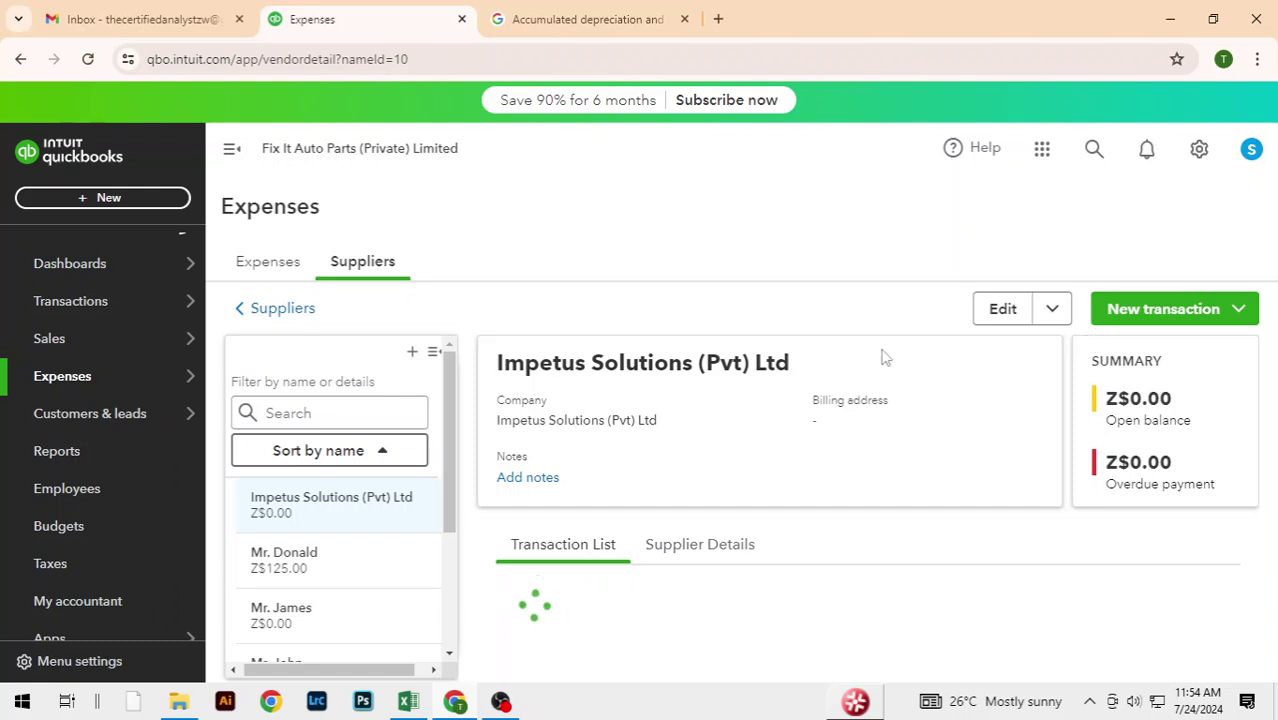
left_click(283, 309)
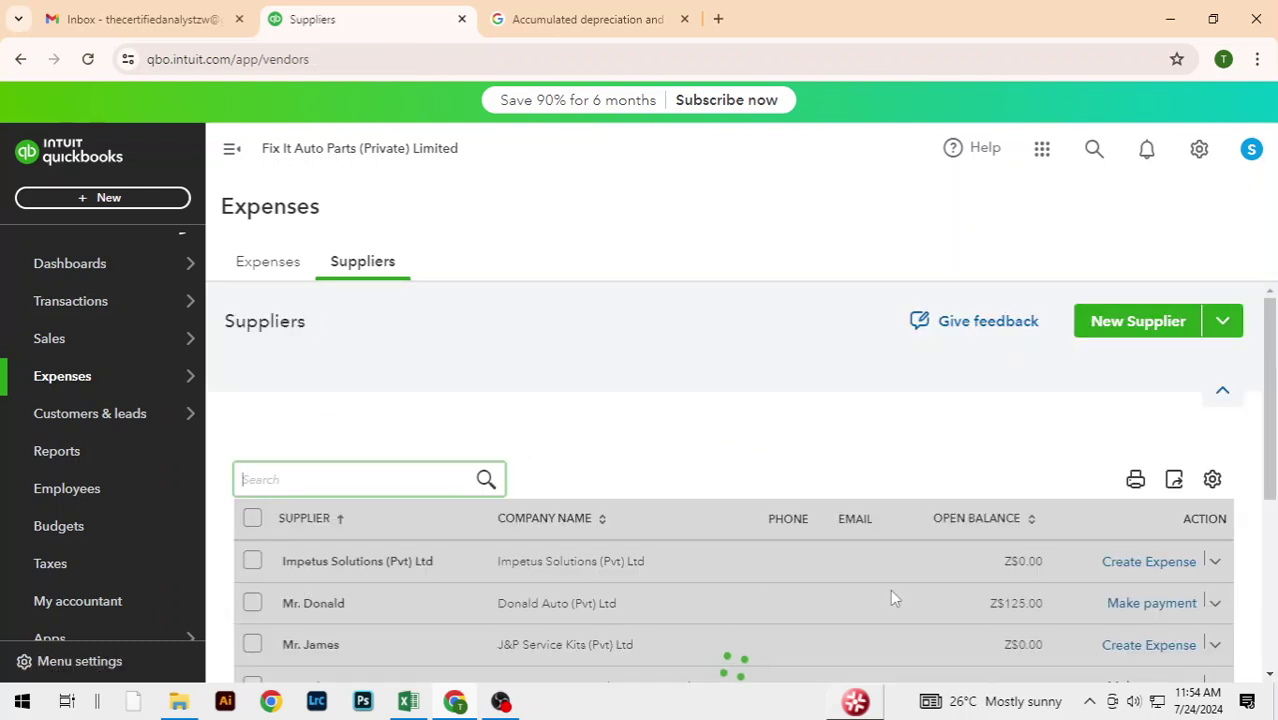
left_click(1129, 322)
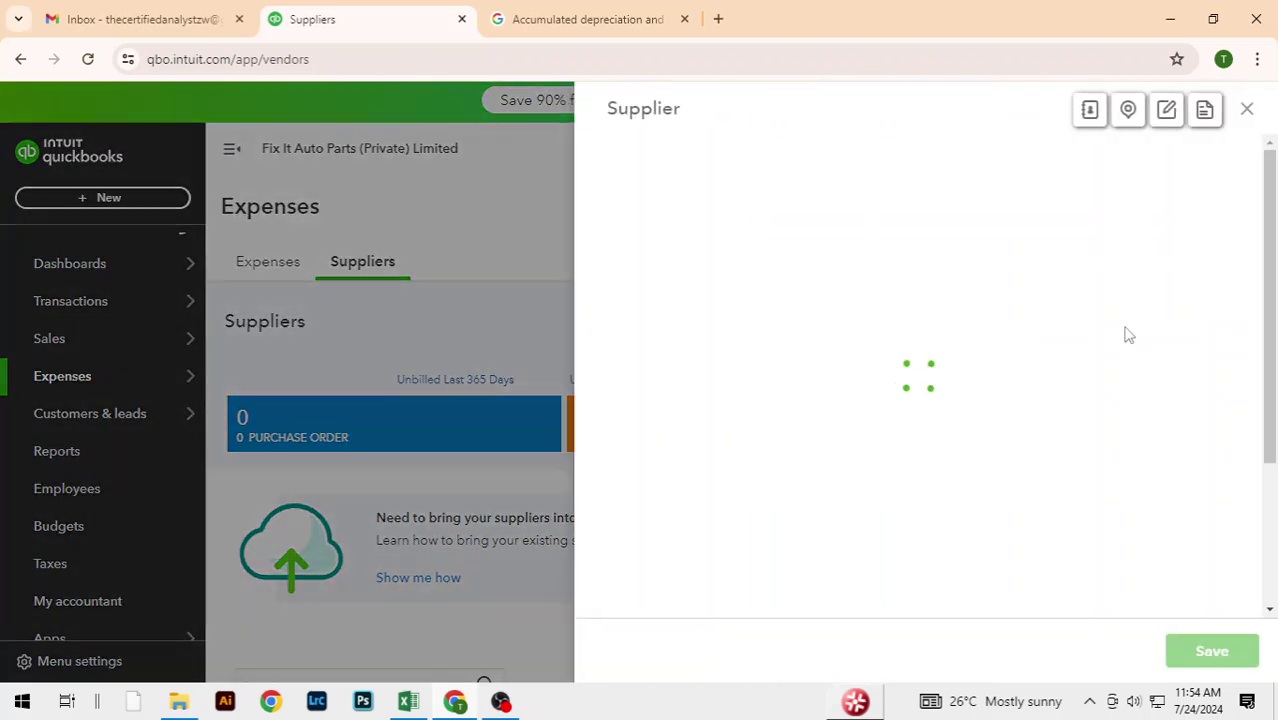
type("Engen Fuel (Pvt) Ltd")
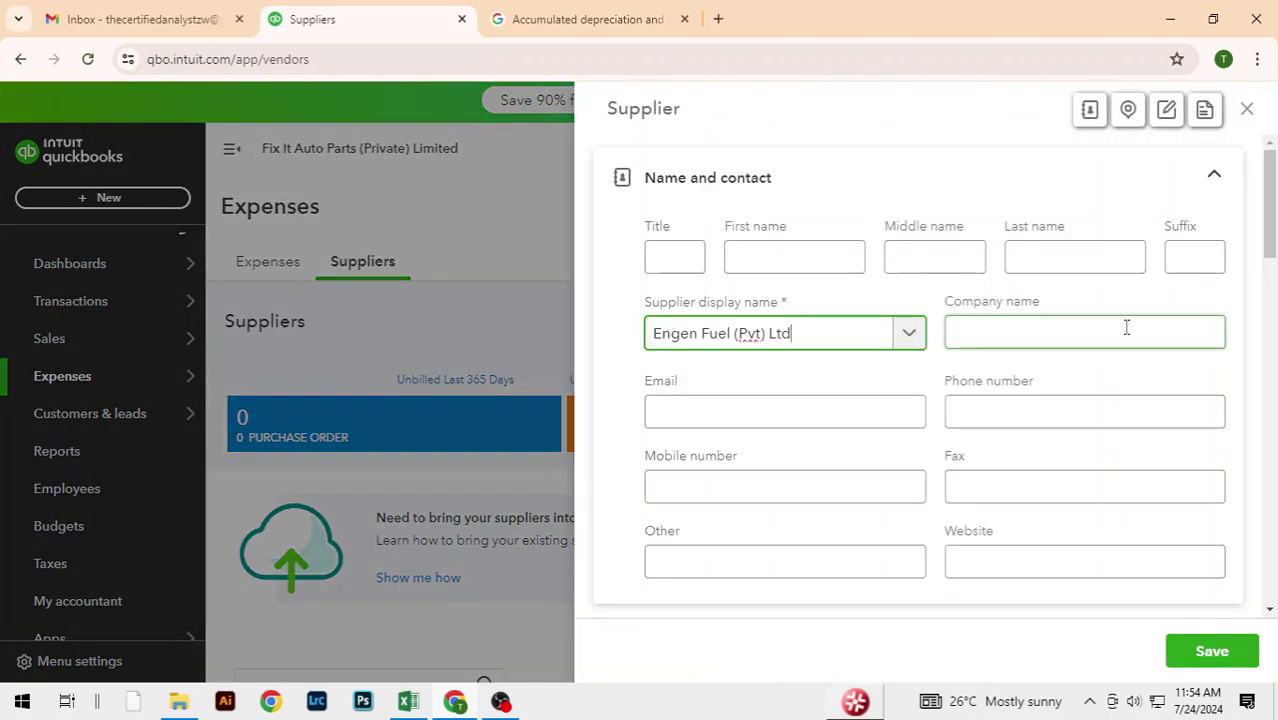
left_click(1126, 327)
type("Engen Fuel (Pvt) Ltd")
Set the Engen Fuel supplier's payment terms to Due on receipt and opening balance to 0, and save the record
left_click_drag(1268, 250, 1236, 452)
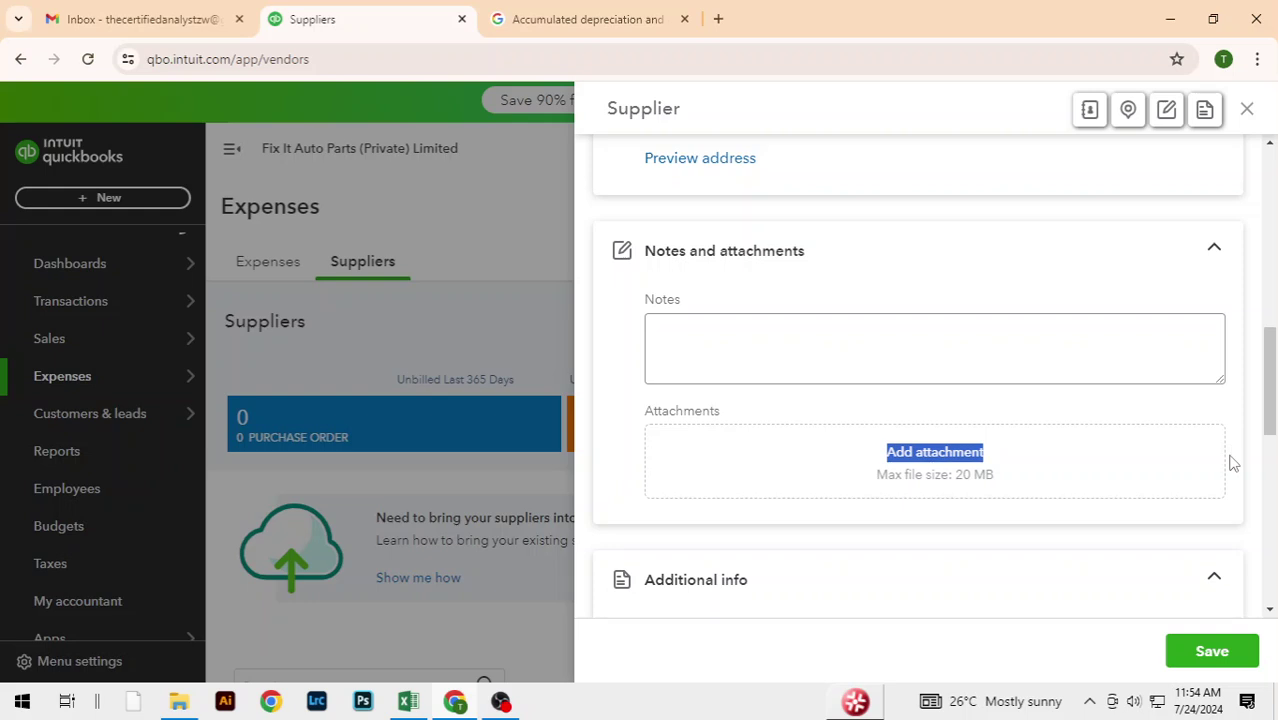
left_click_drag(1270, 405, 1271, 548)
left_click(912, 333)
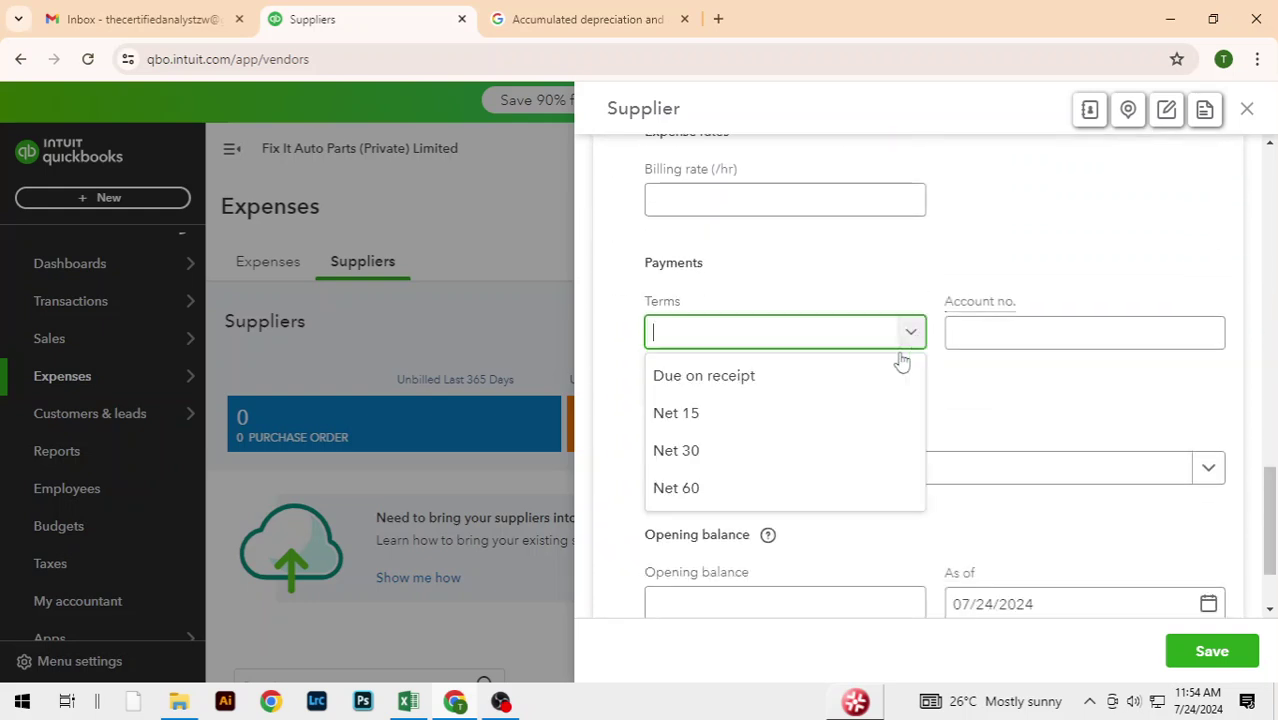
left_click(777, 387)
left_click(753, 605)
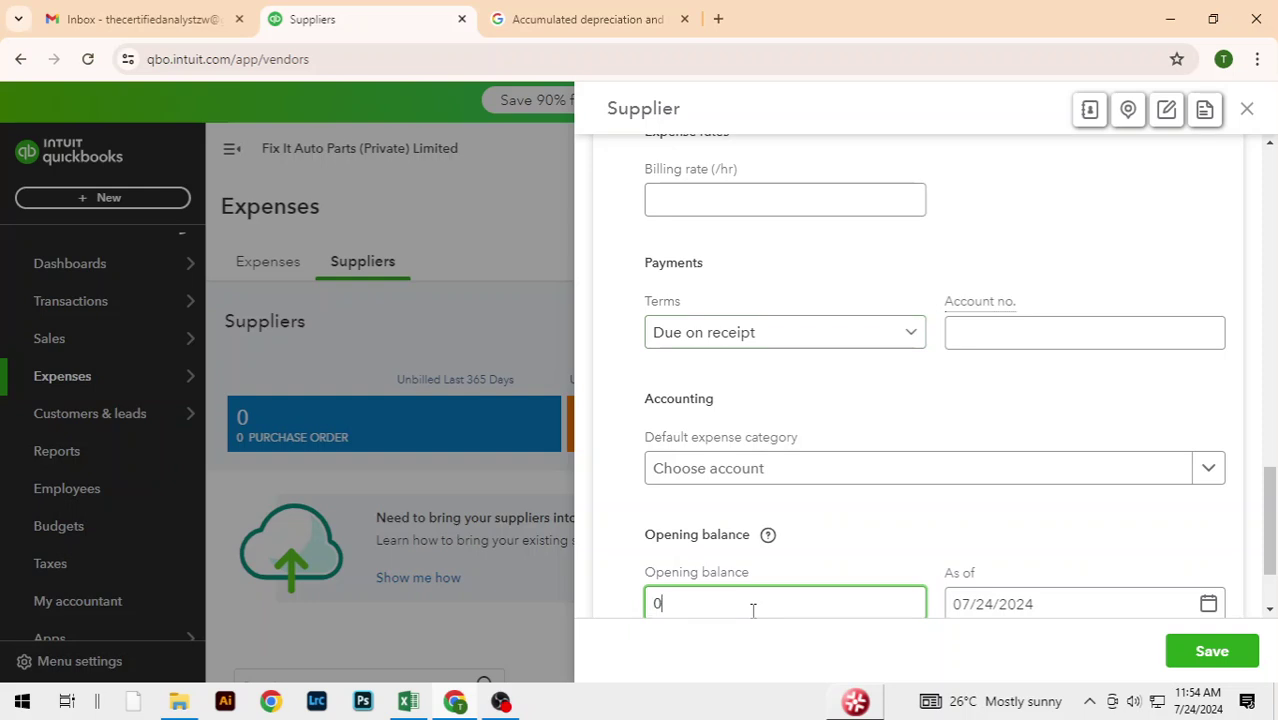
left_click(1205, 650)
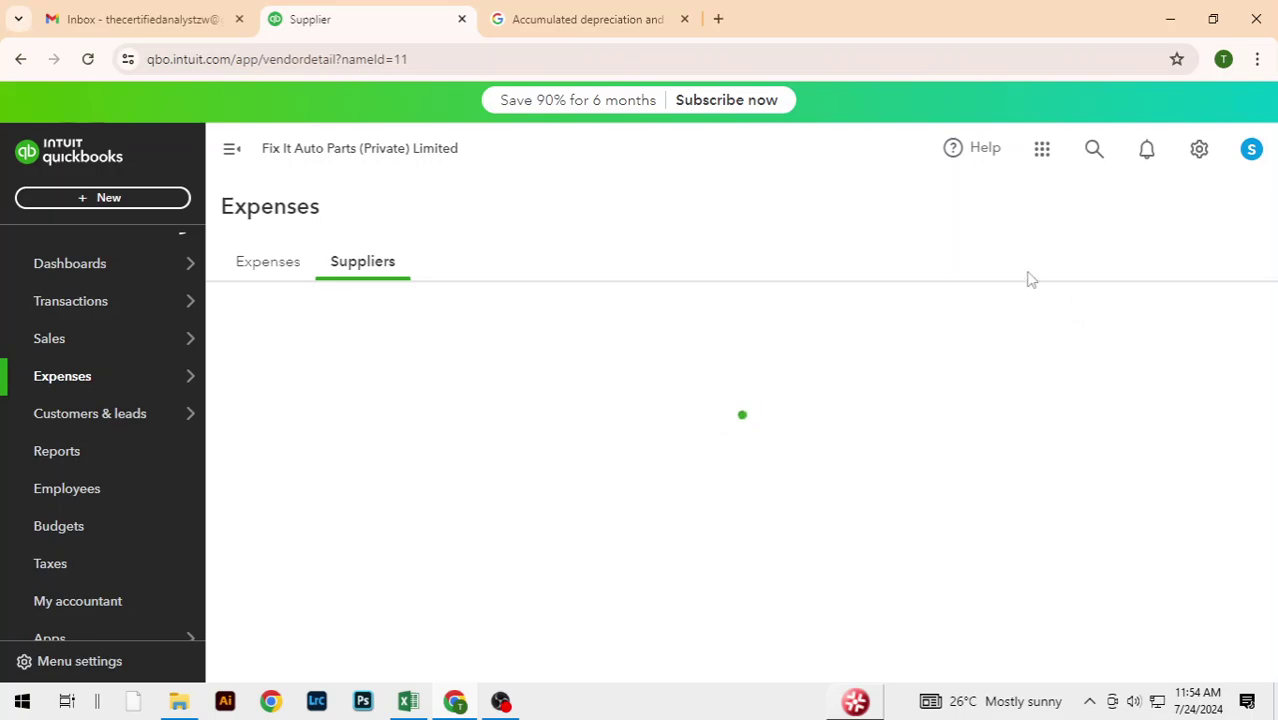
Copy ZESA Holdings from the Excel sheet and start a new QuickBooks supplier with it as display name and company name
key("alt+Tab")
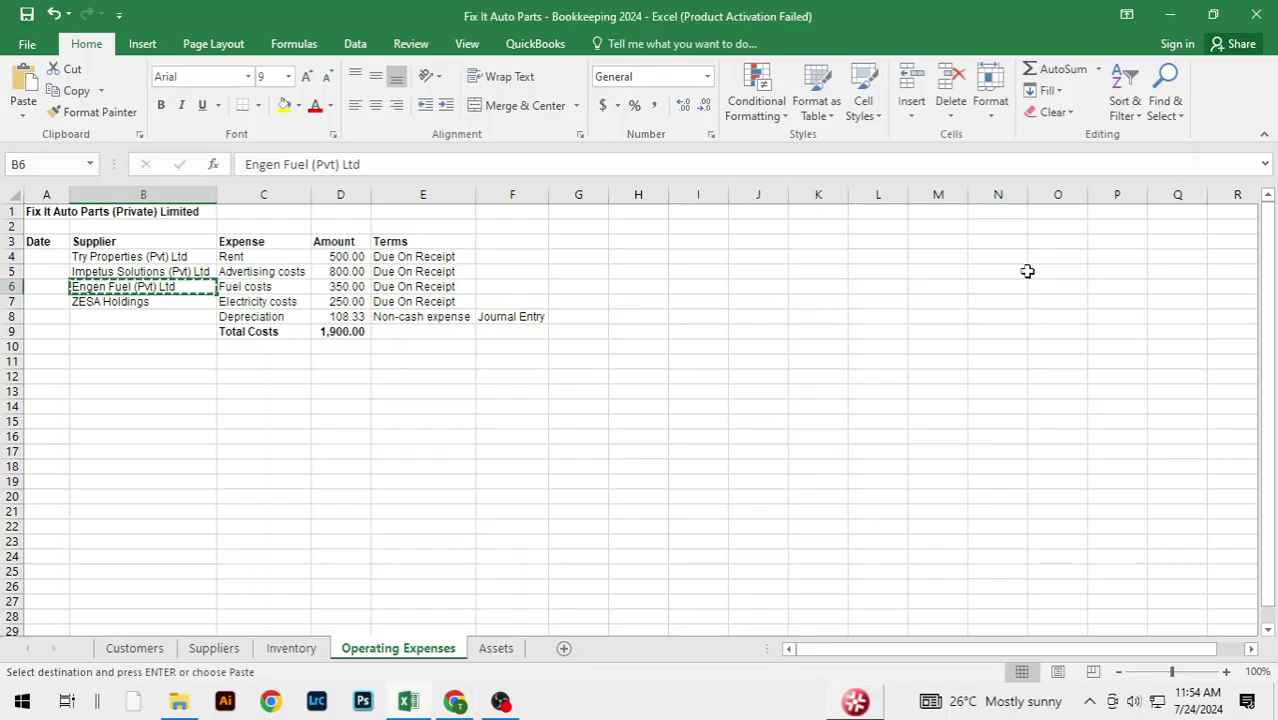
key("Down")
key("ctrl+c")
key("alt+Tab")
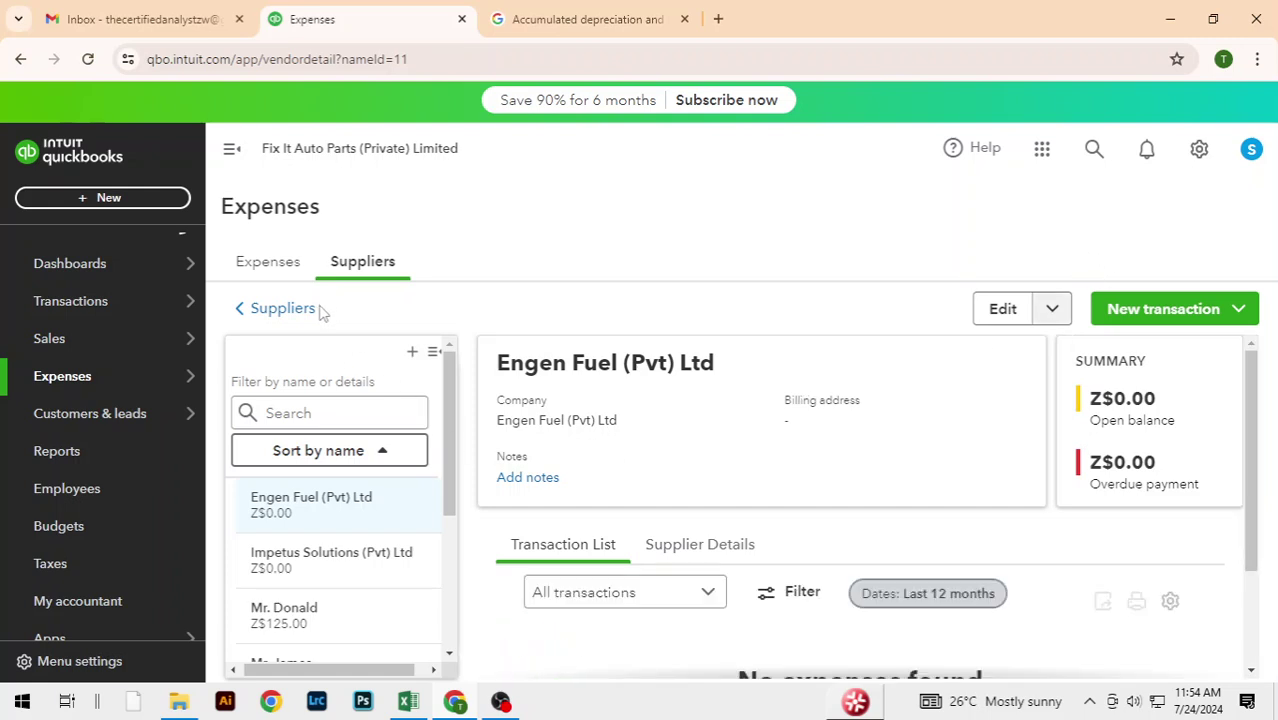
left_click(286, 309)
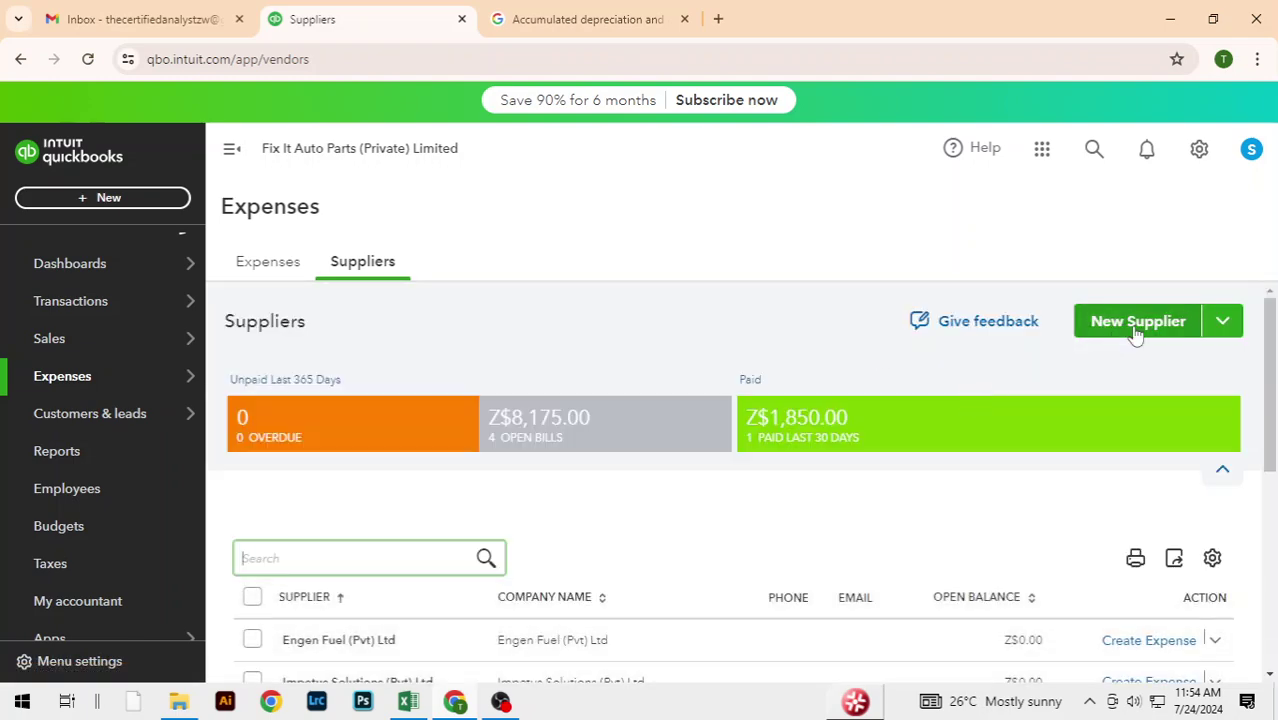
left_click(1135, 328)
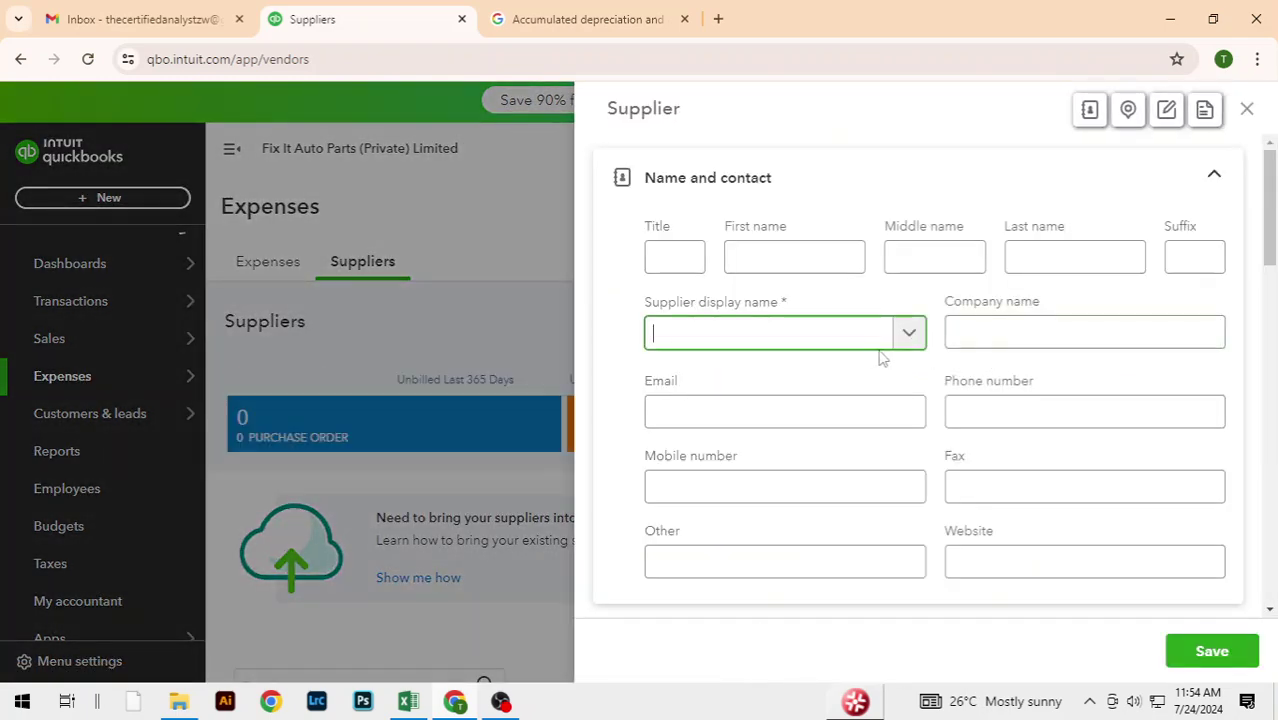
key("ctrl+v")
left_click(964, 331)
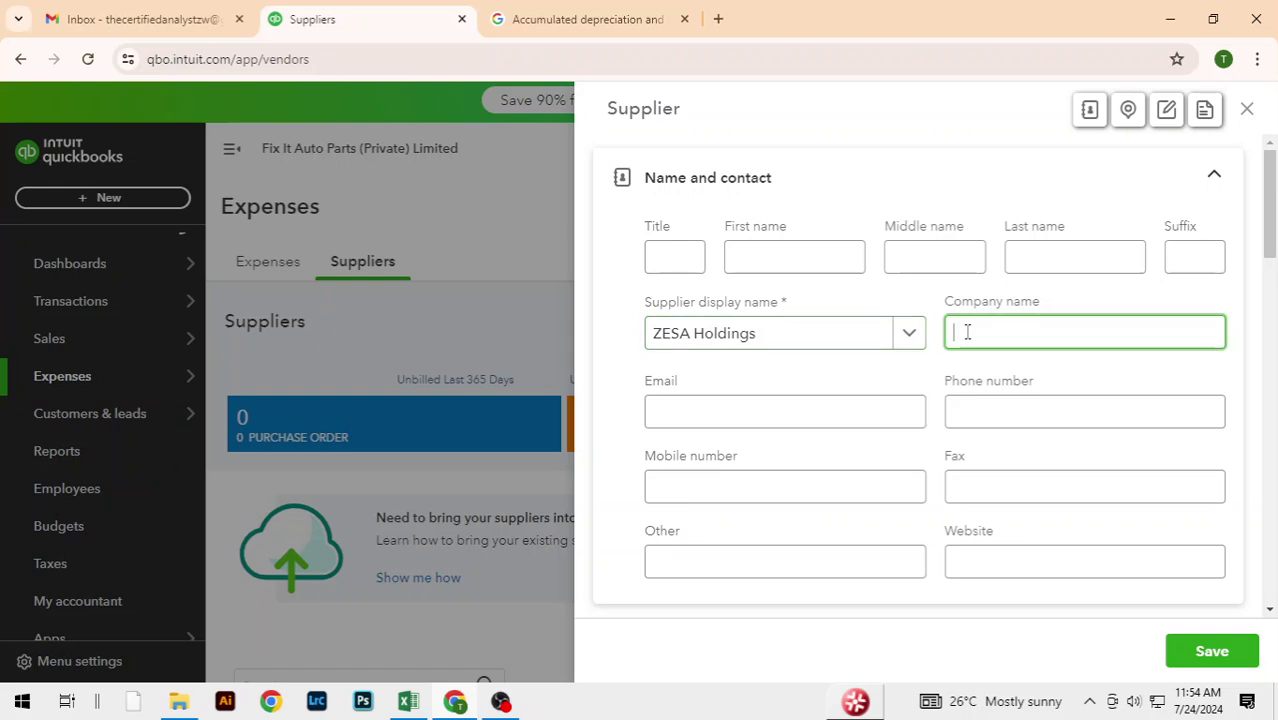
key("ctrl+v")
Set the ZESA Holdings supplier's terms to Due on receipt, checking them against the Excel sheet, enter opening balance 0, and save
scroll(1259, 391, "down", 7)
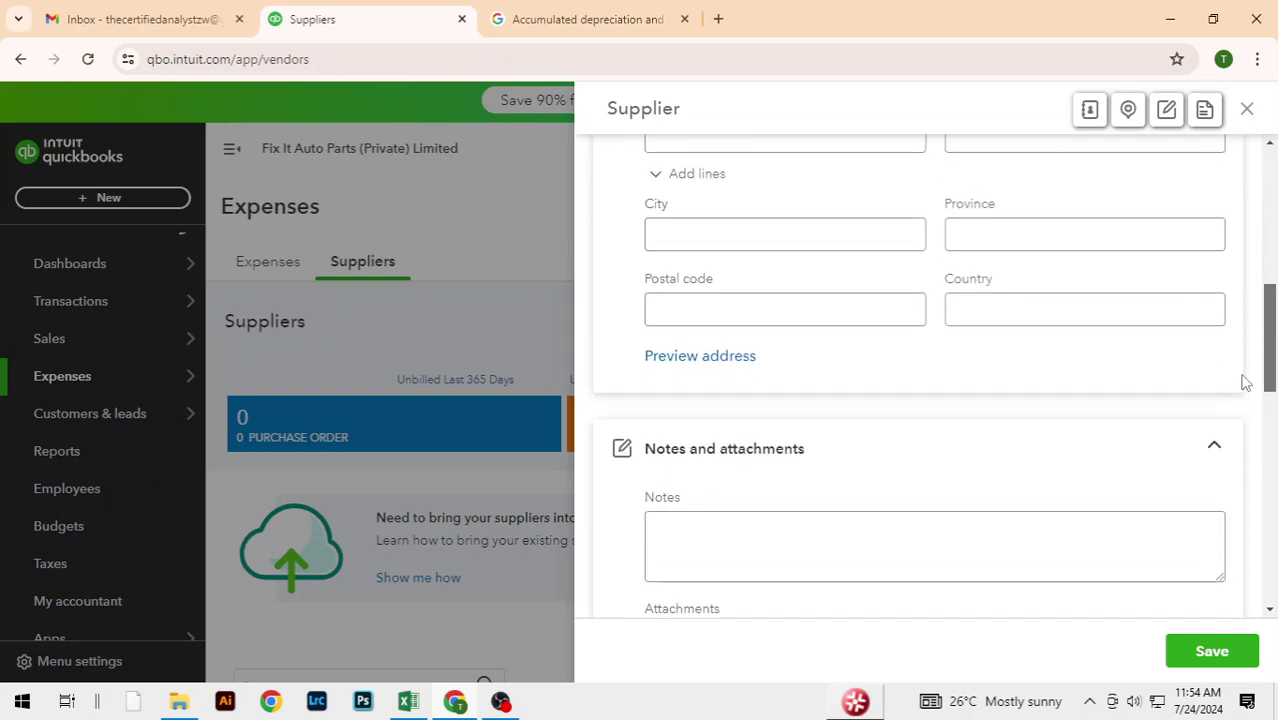
scroll(1240, 413, "down", 6)
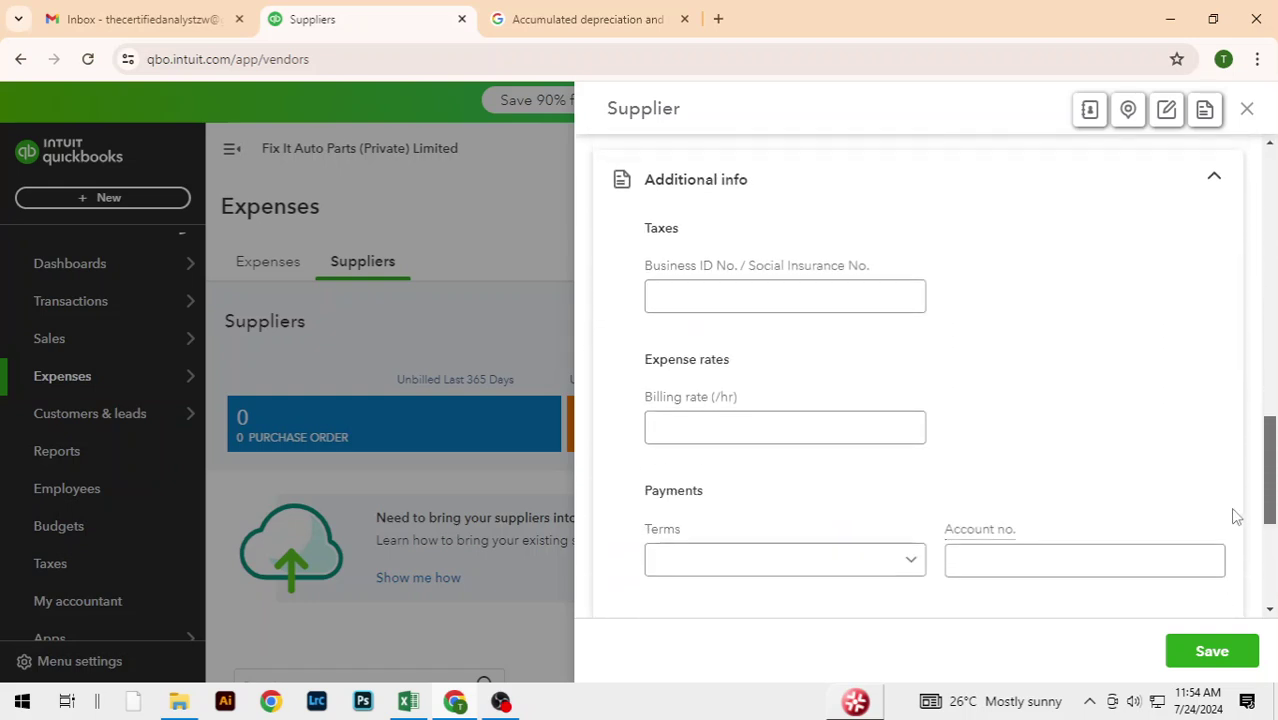
left_click(767, 457)
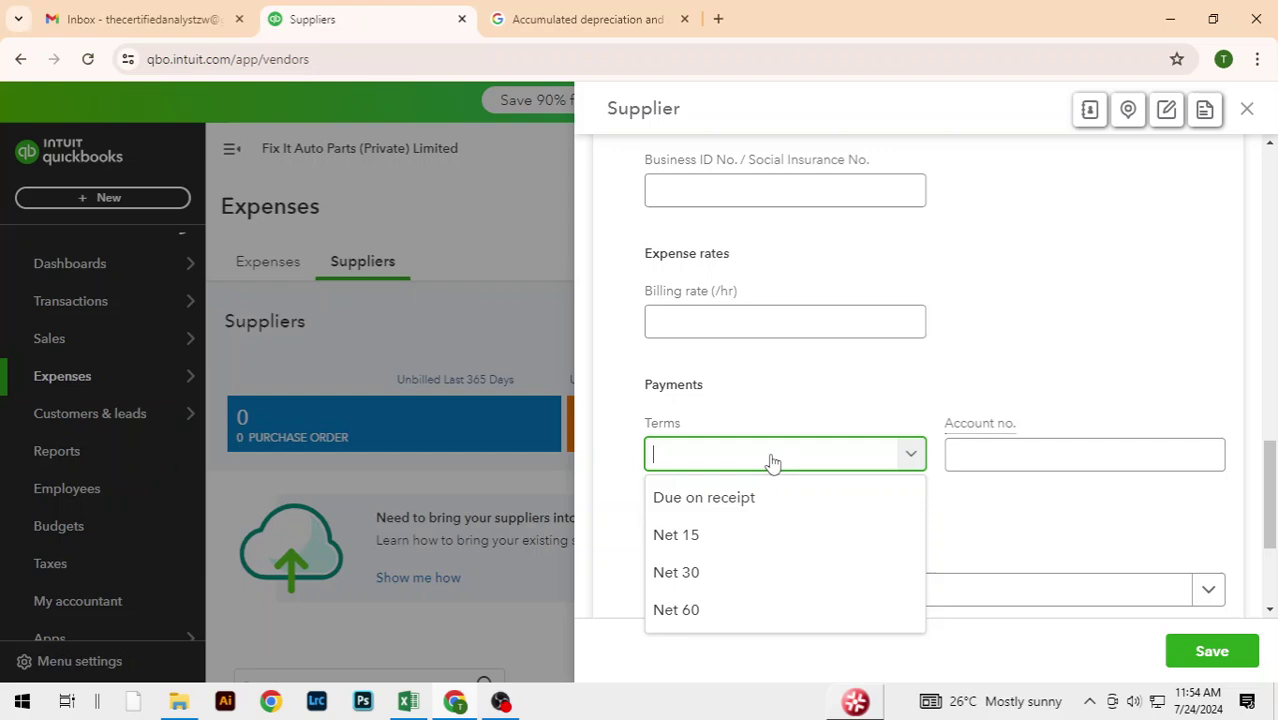
left_click(716, 500)
key("alt+Tab")
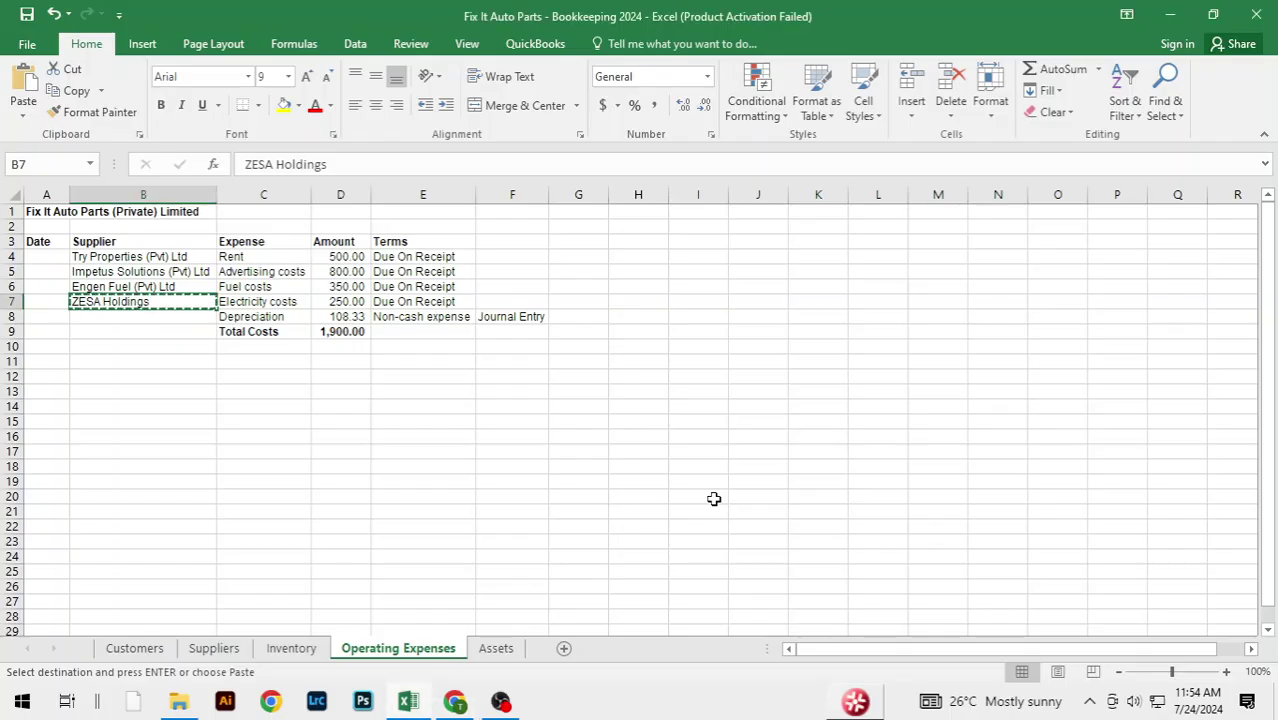
key("alt+Tab")
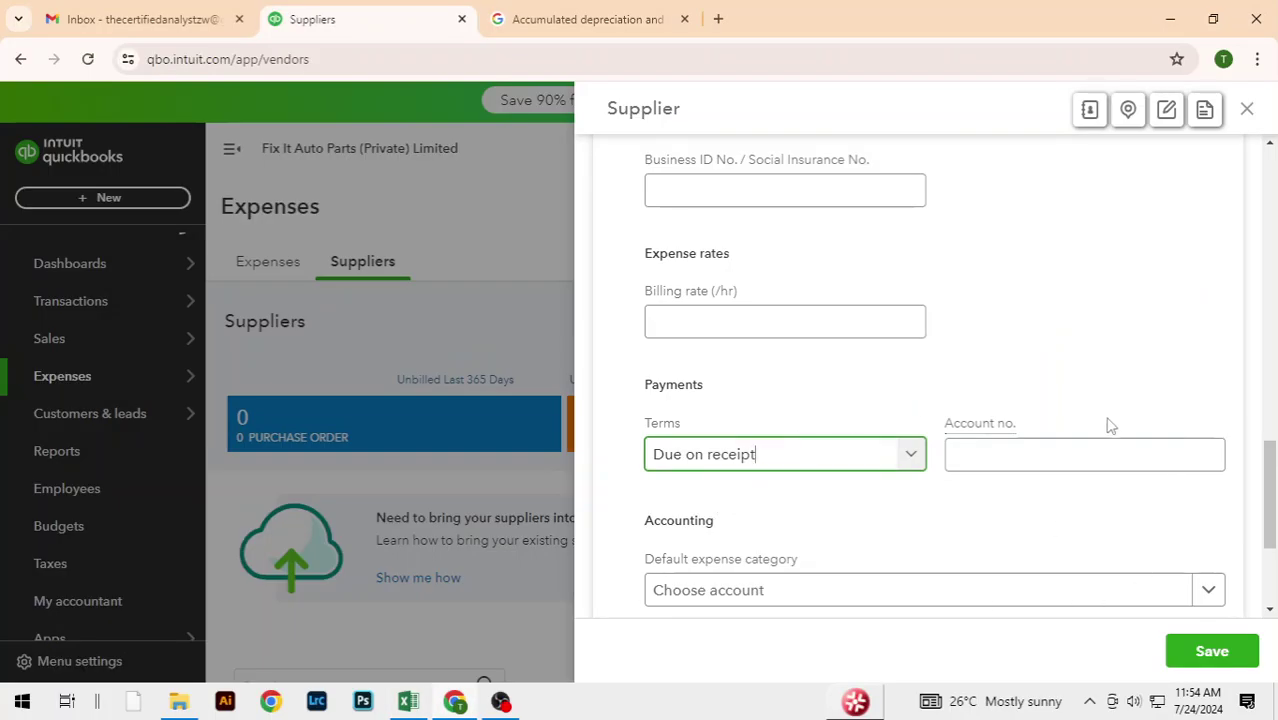
scroll(1109, 426, "down", 2)
left_click(733, 535)
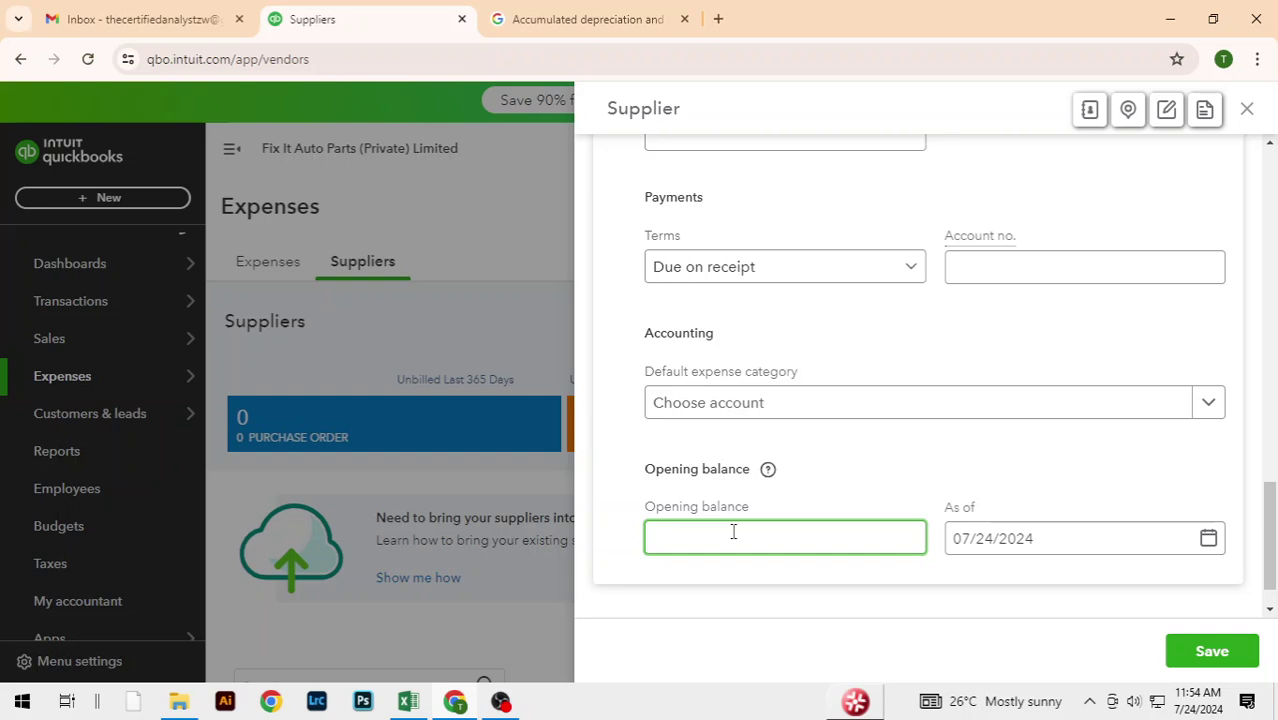
type("0")
key("Tab")
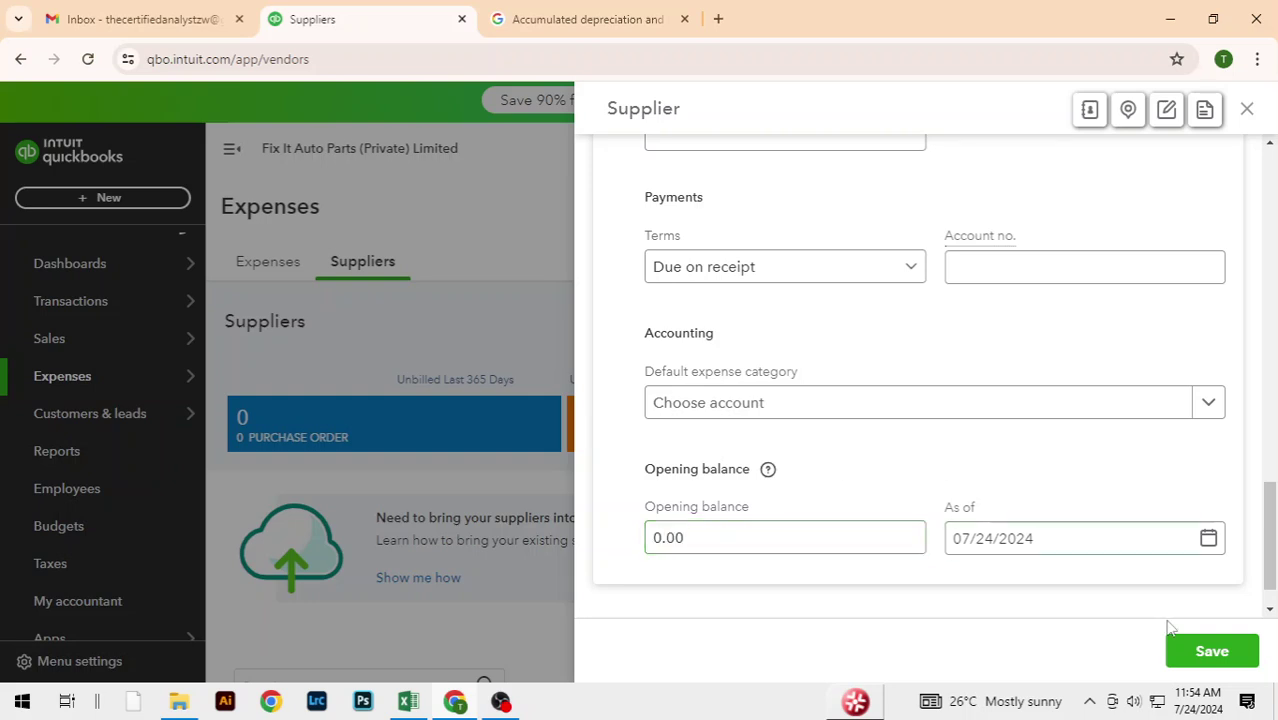
left_click(1230, 658)
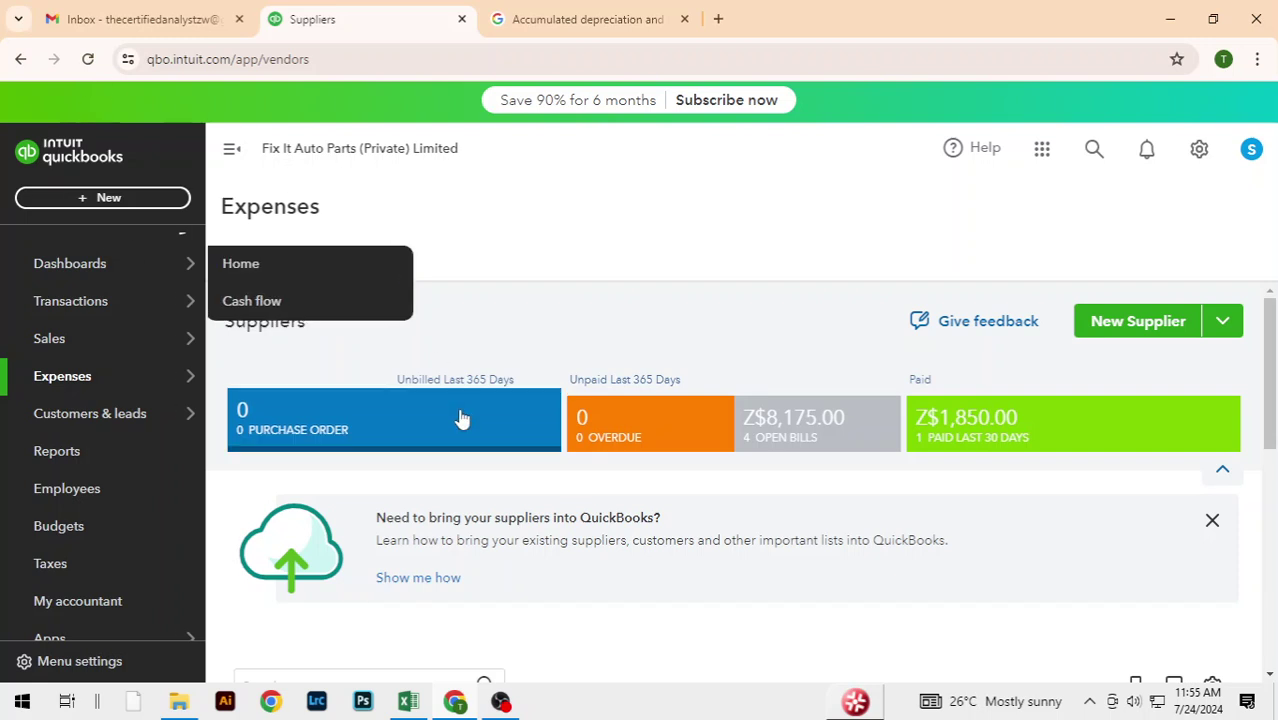
Go to the Expenses list, dismiss the column management tip, and start a new Expense transaction
mouse_move(145, 382)
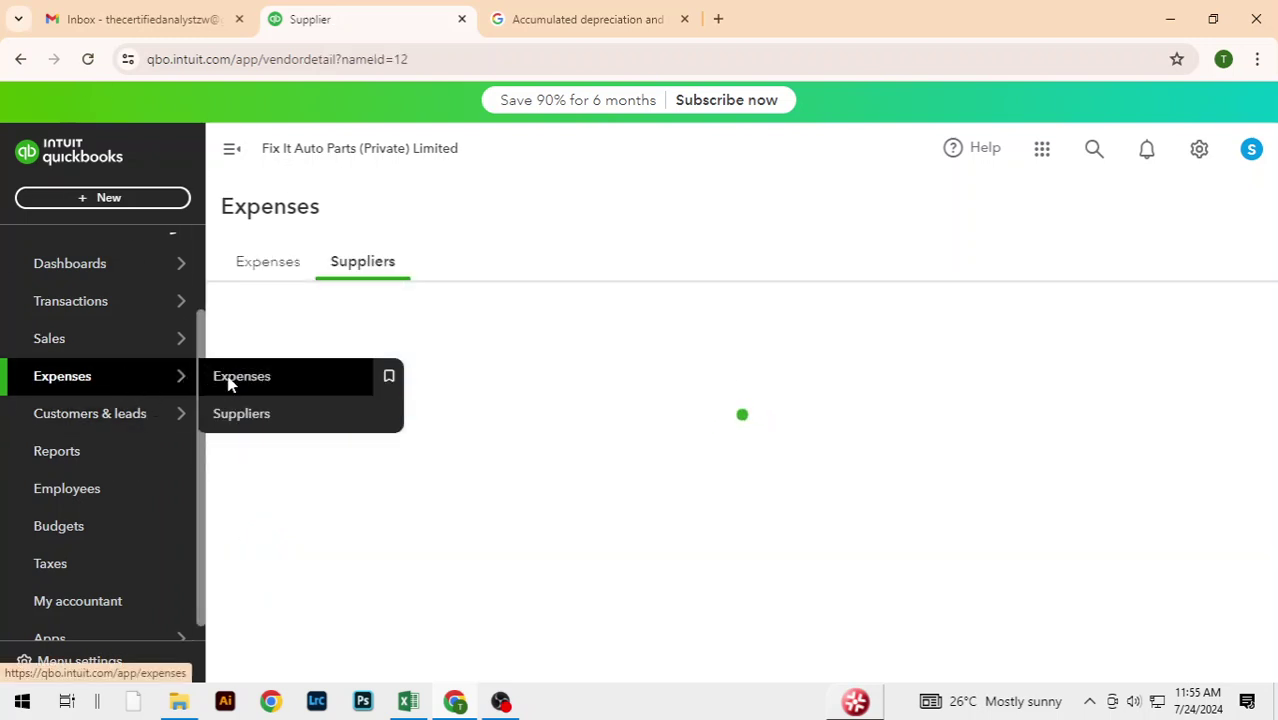
left_click(229, 384)
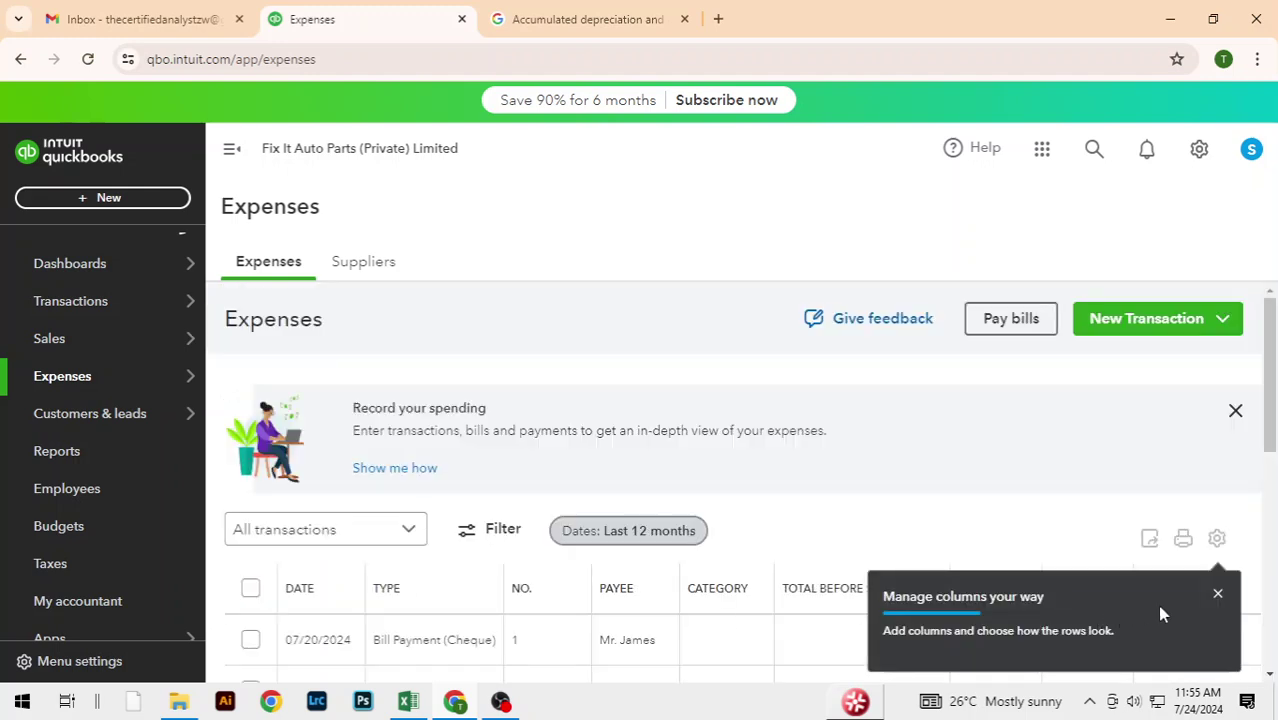
left_click(1218, 596)
mouse_move(1272, 420)
left_mouse_down()
mouse_move(1275, 625)
mouse_move(1272, 408)
left_mouse_up()
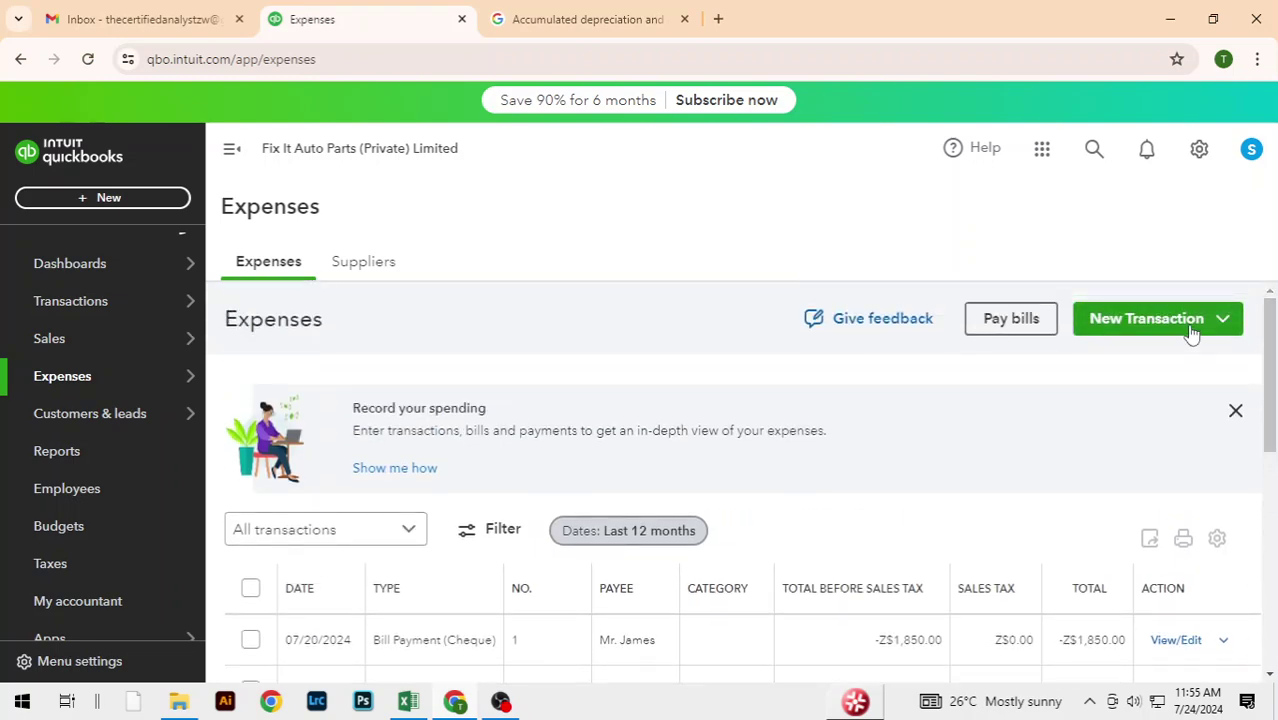
left_click(1224, 319)
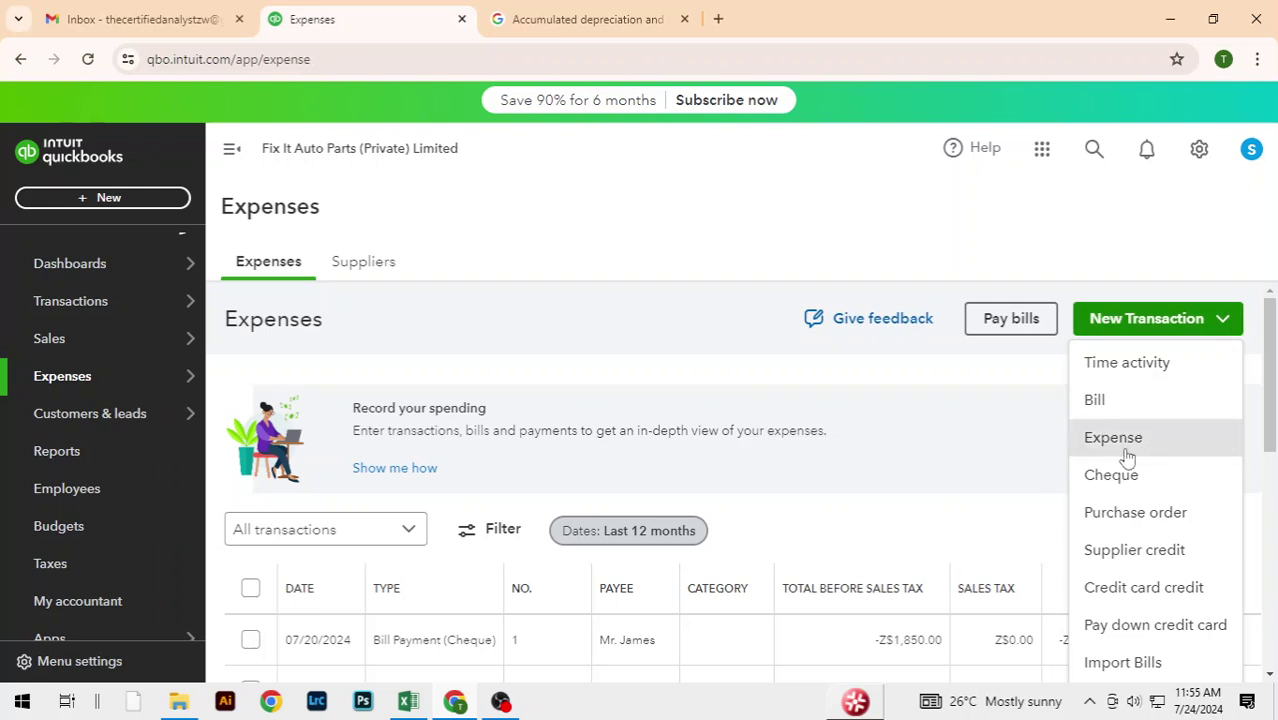
scroll(1127, 457, "down", 1)
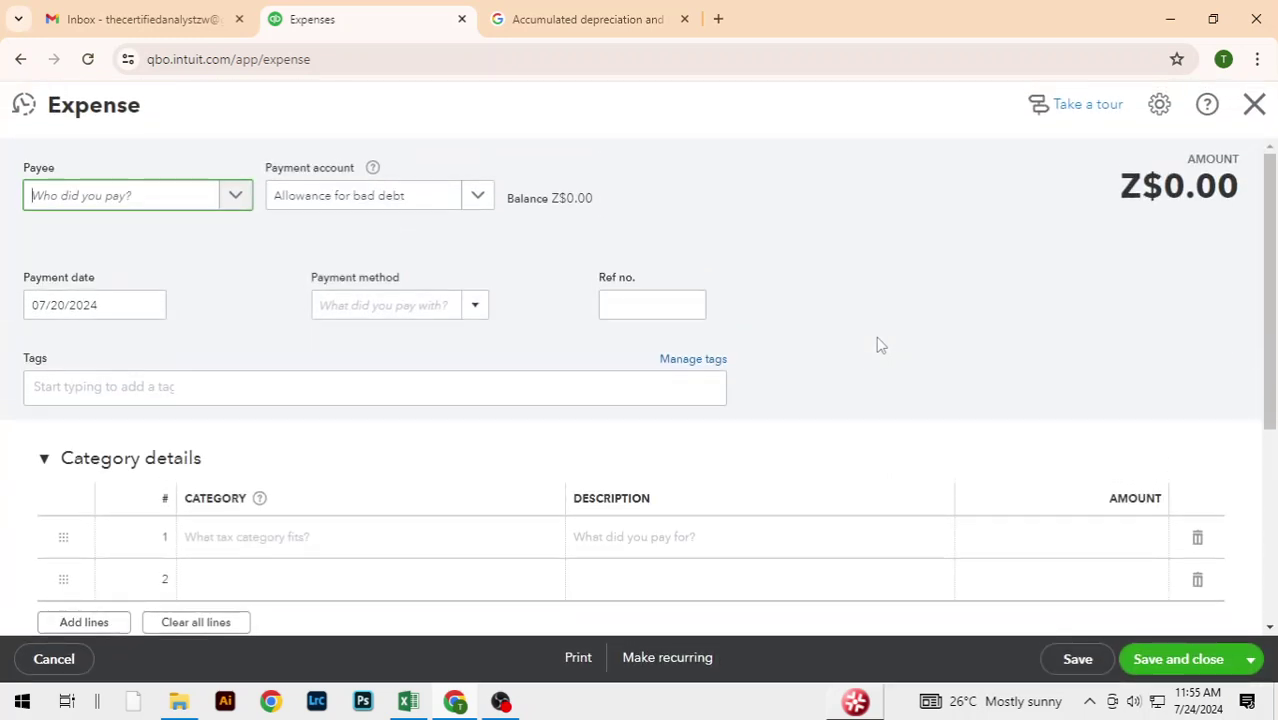
Set the payee of the new expense to the supplier Try Properties (Pvt) Ltd
left_click(237, 200)
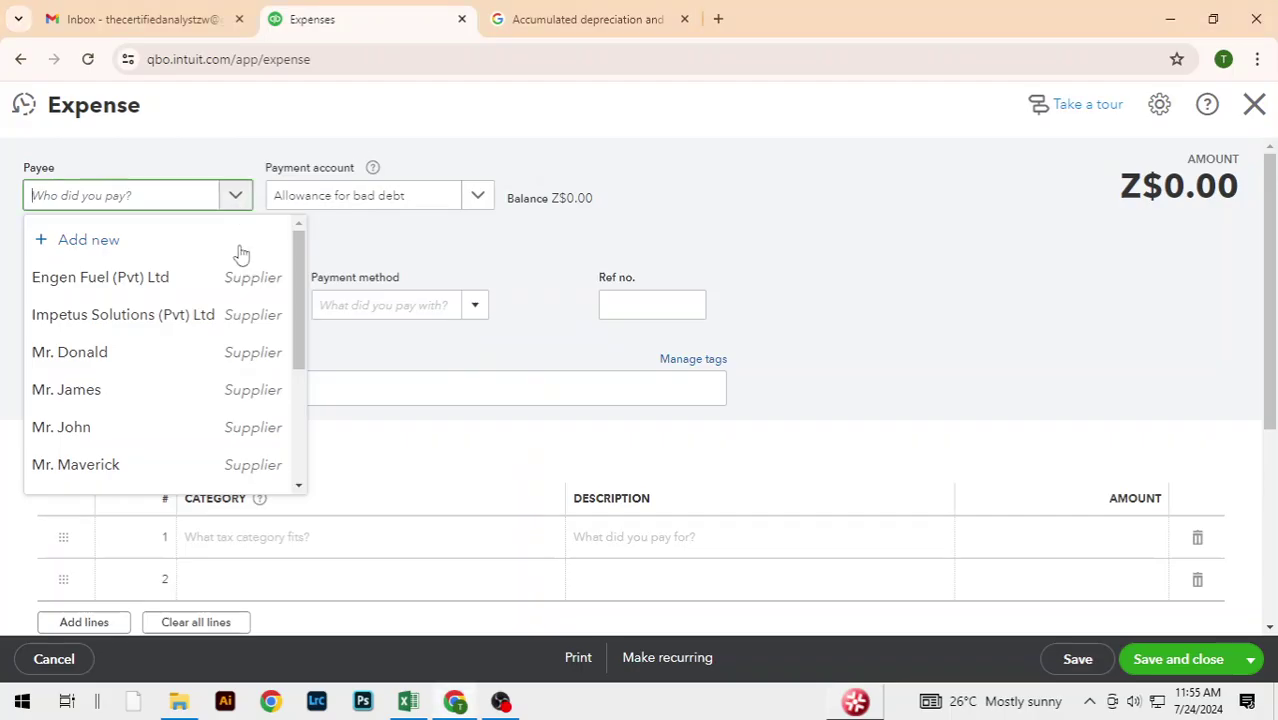
scroll(163, 388, "down", 2)
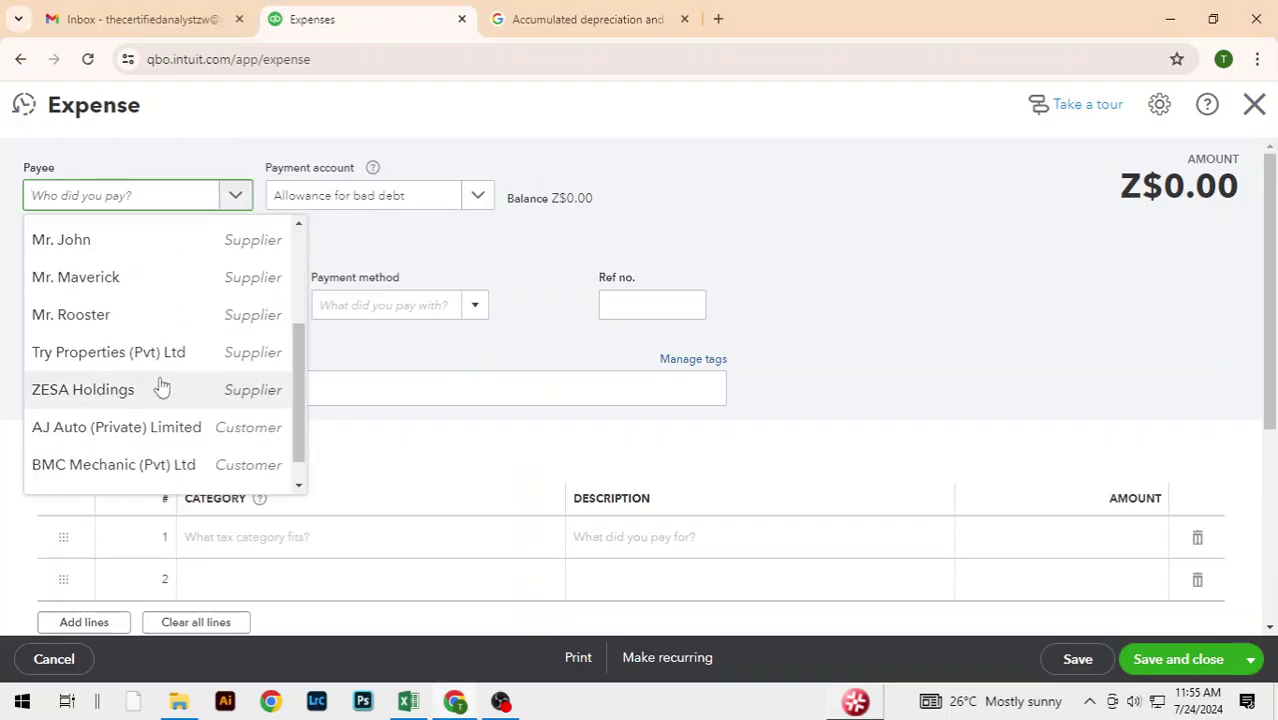
left_click(154, 355)
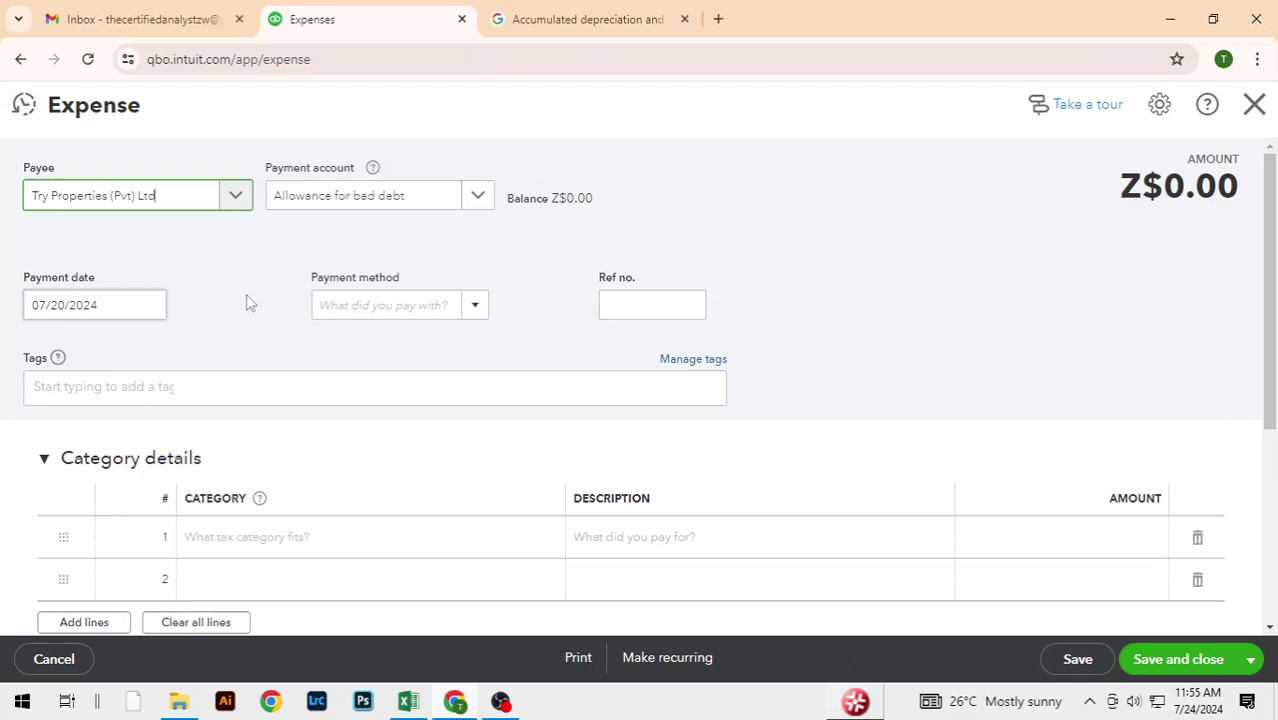
Check the operating expenses in the Excel sheet and review the payment accounts available for the Try Properties expense
left_click(480, 197)
key("alt+Tab")
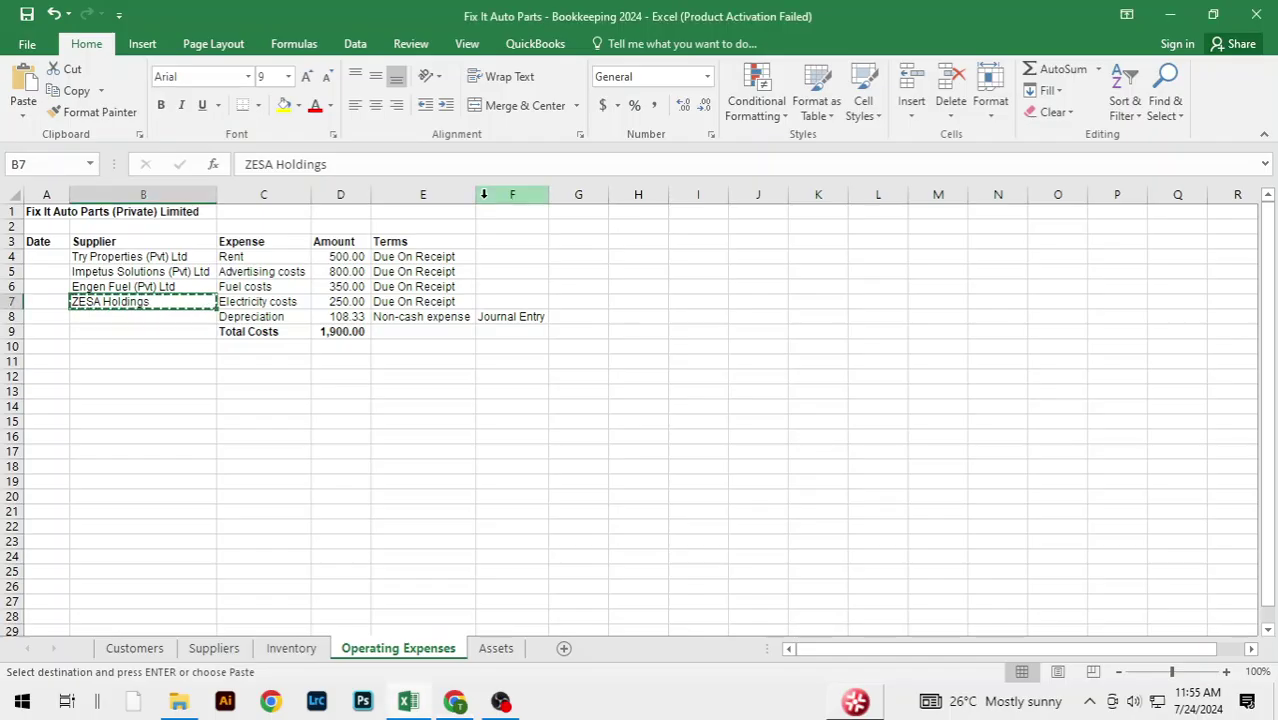
key("alt+Tab")
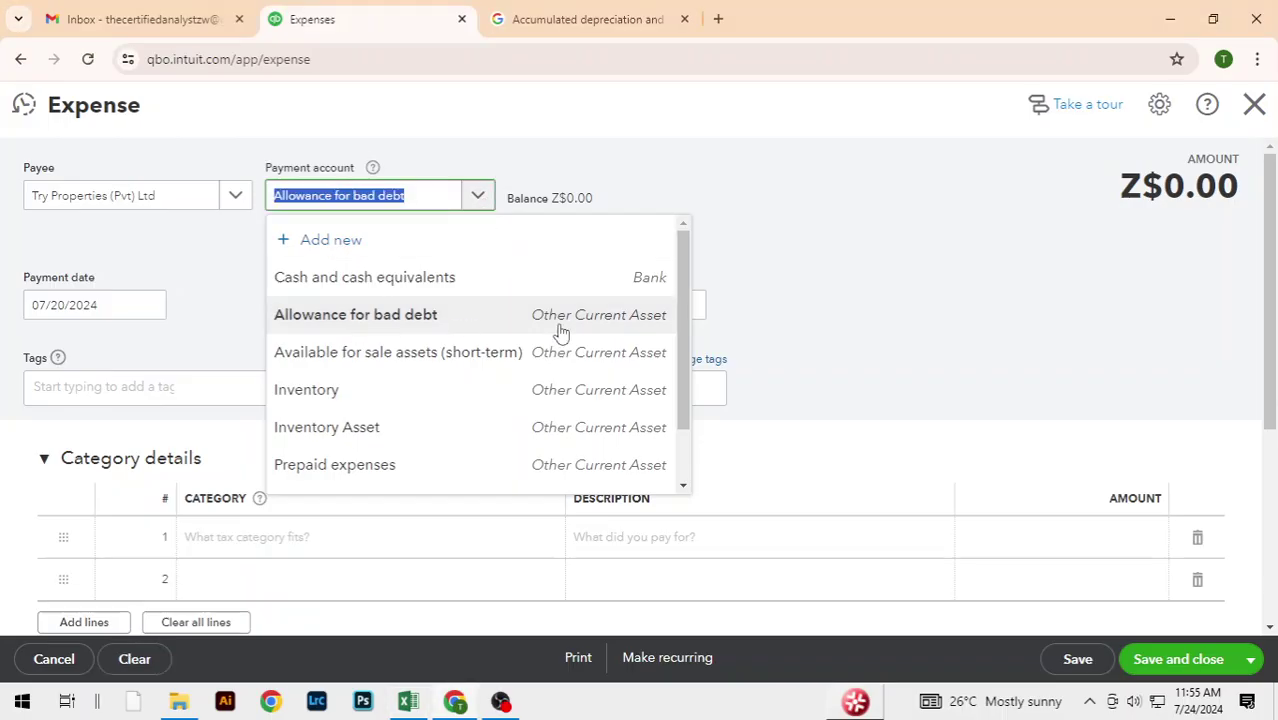
left_click_drag(687, 323, 687, 395)
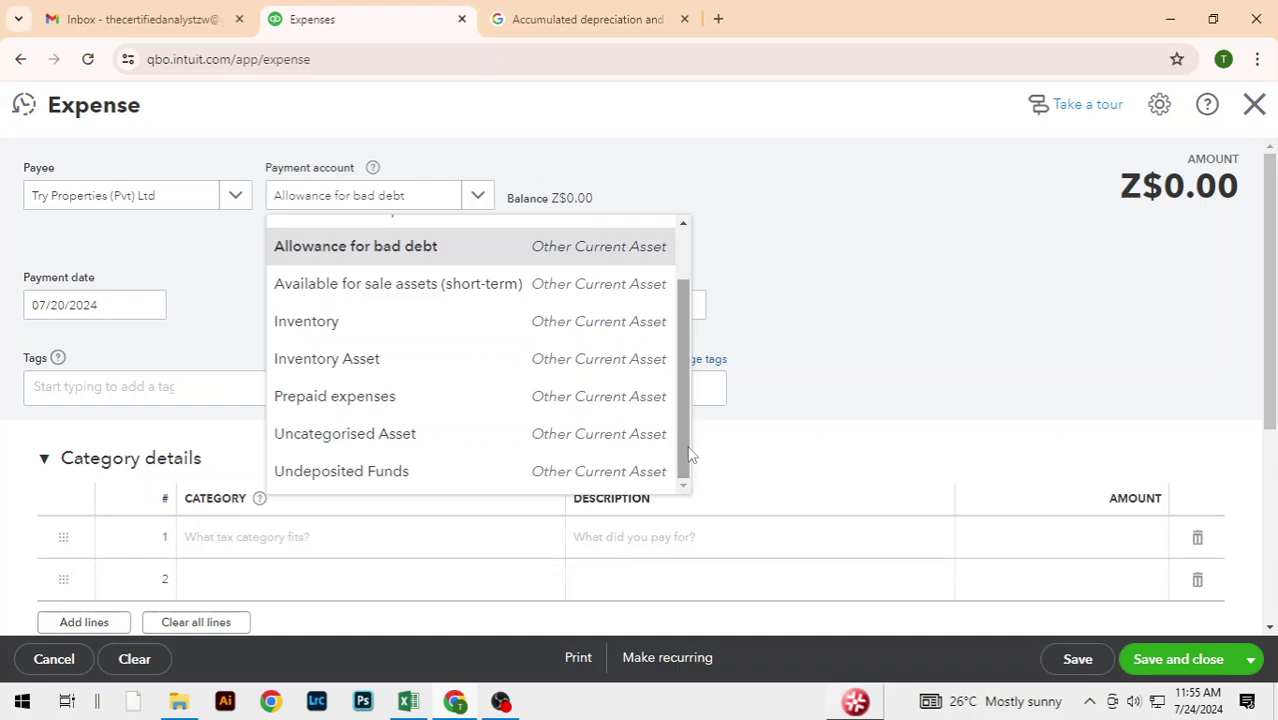
left_click_drag(687, 466, 673, 514)
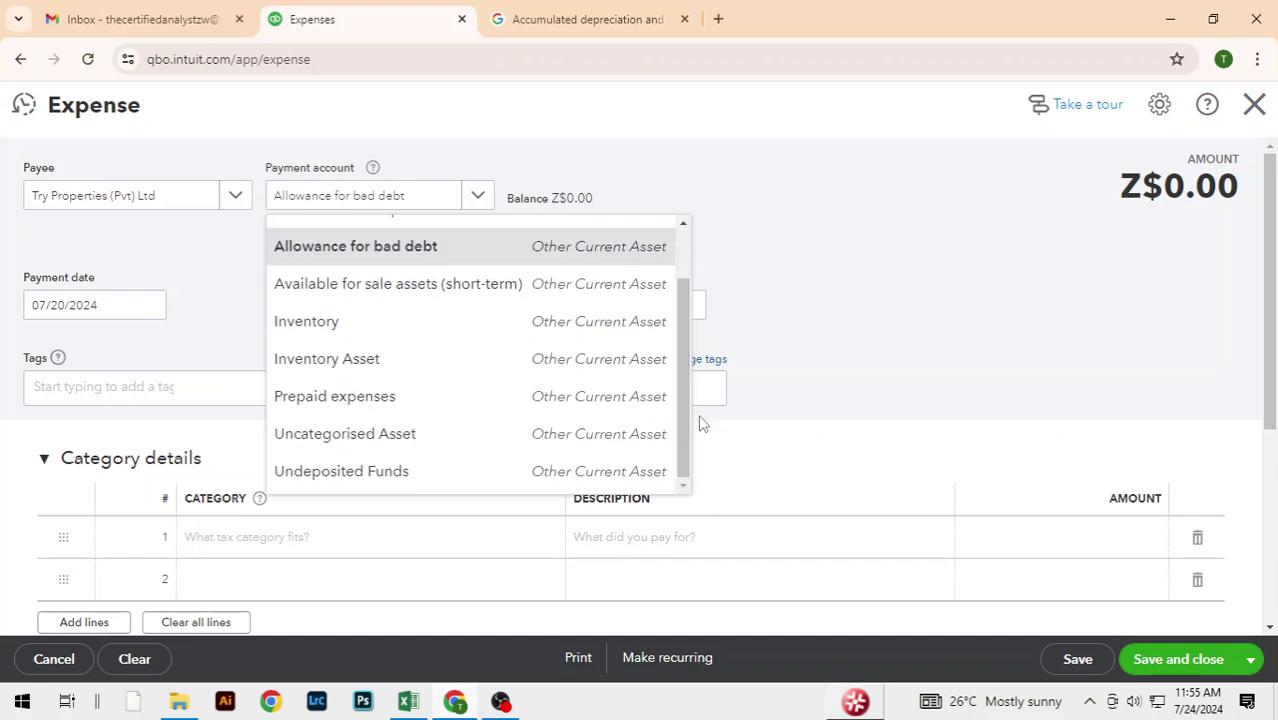
left_click(846, 236)
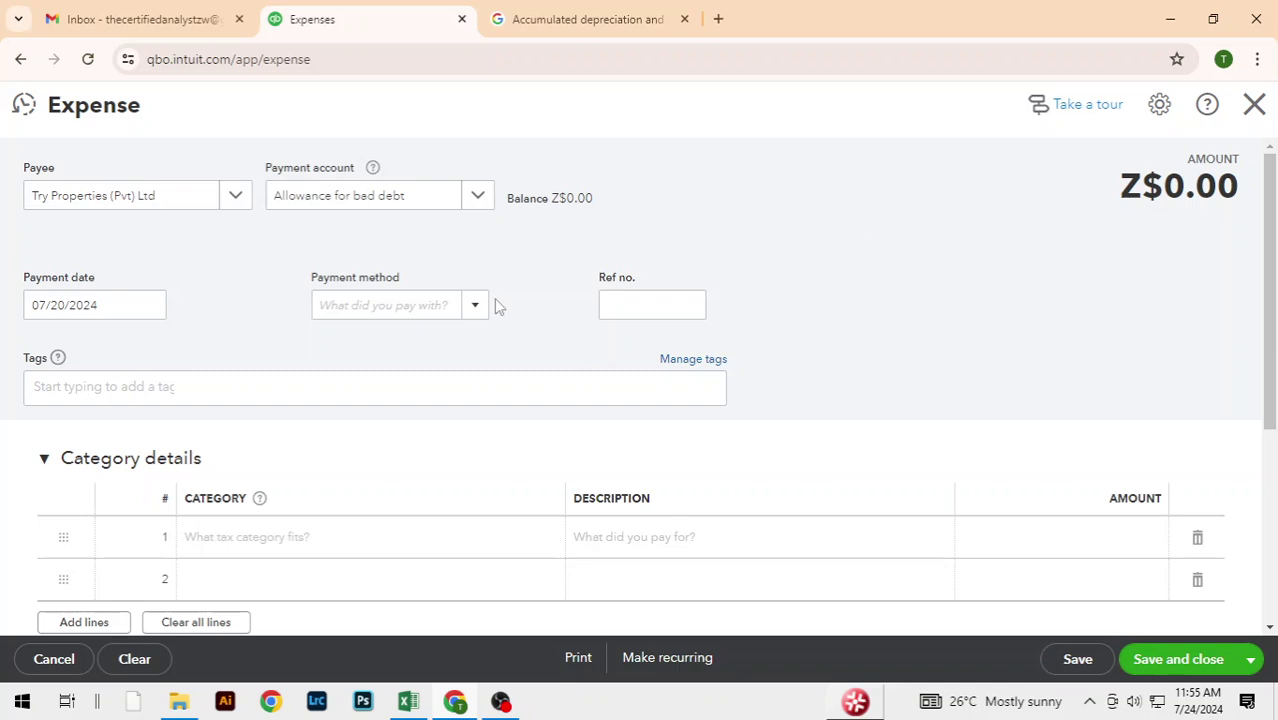
Look through the full list of payment accounts for one suited to paying the Try Properties expense
left_click(479, 198)
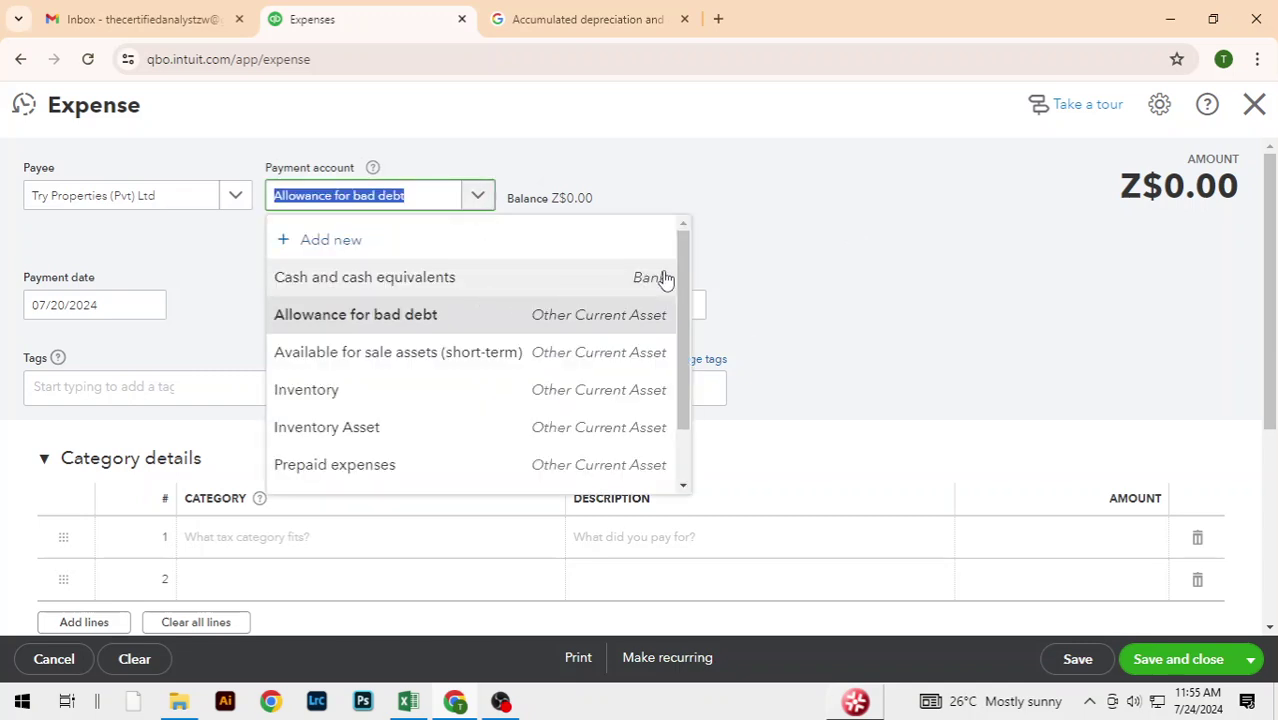
left_click_drag(680, 293, 705, 533)
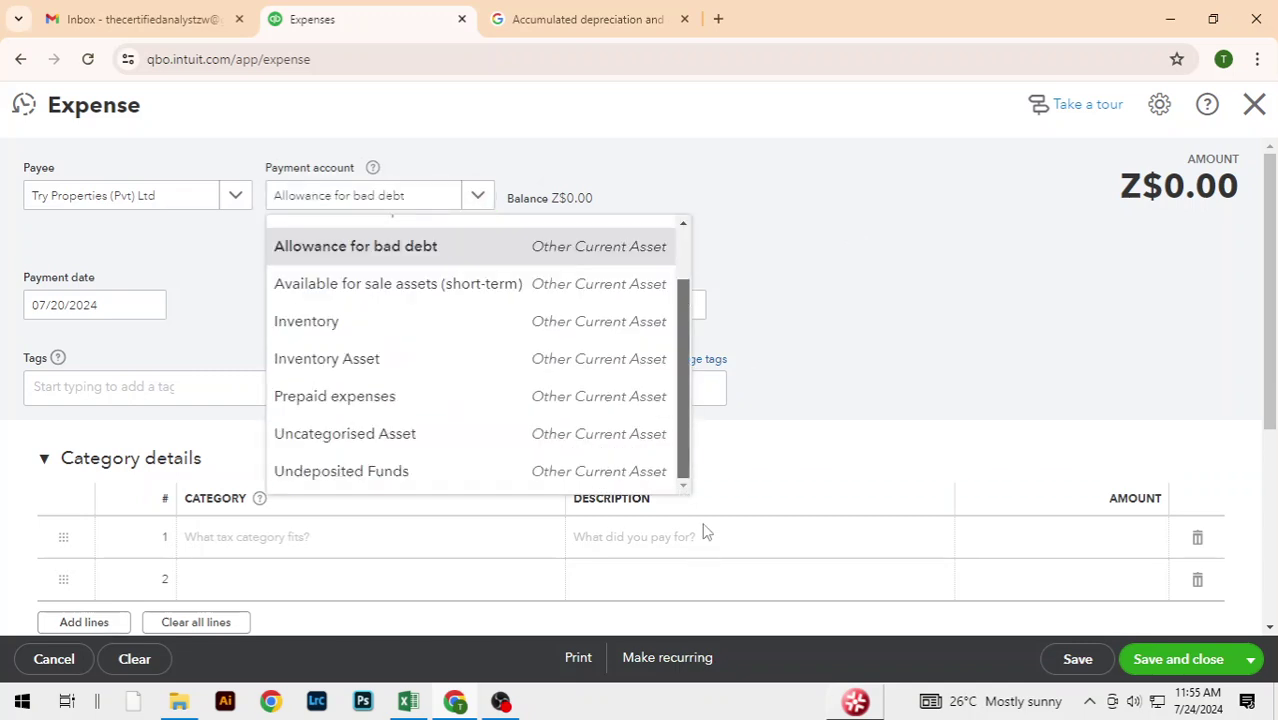
scroll(662, 420, "up", 2)
scroll(662, 431, "down", 2)
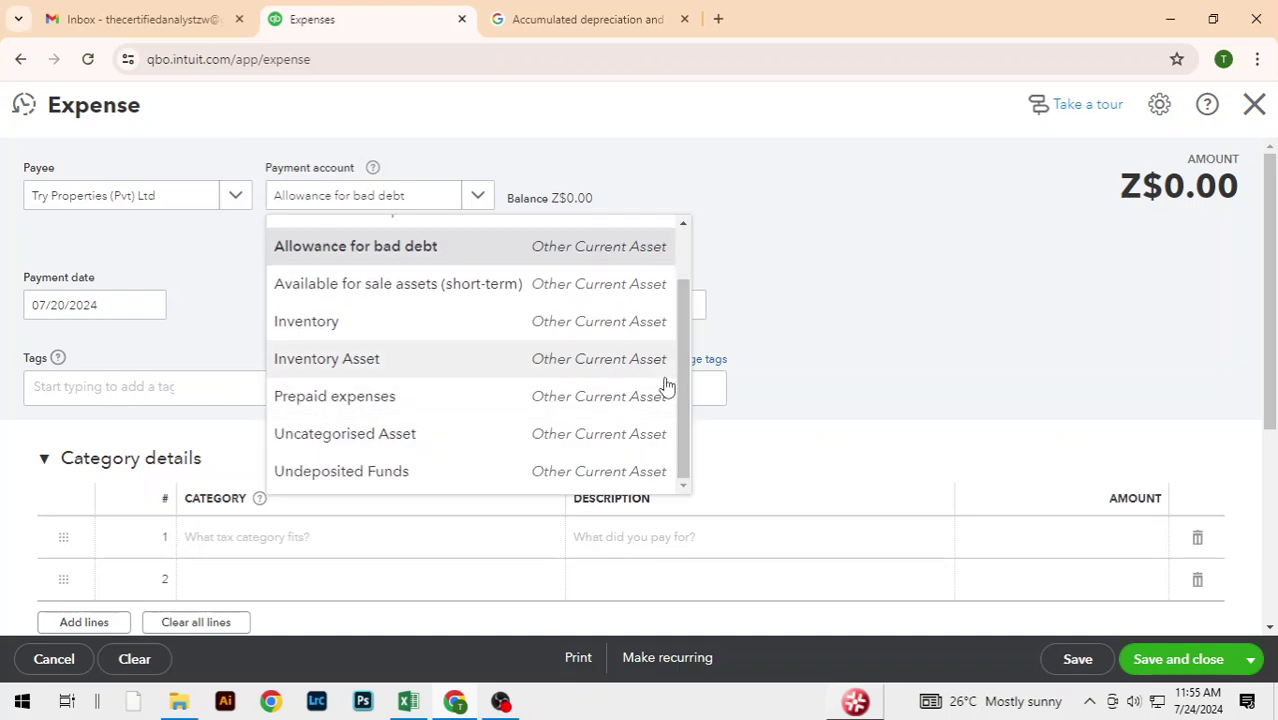
scroll(670, 390, "up", 2)
scroll(680, 420, "down", 2)
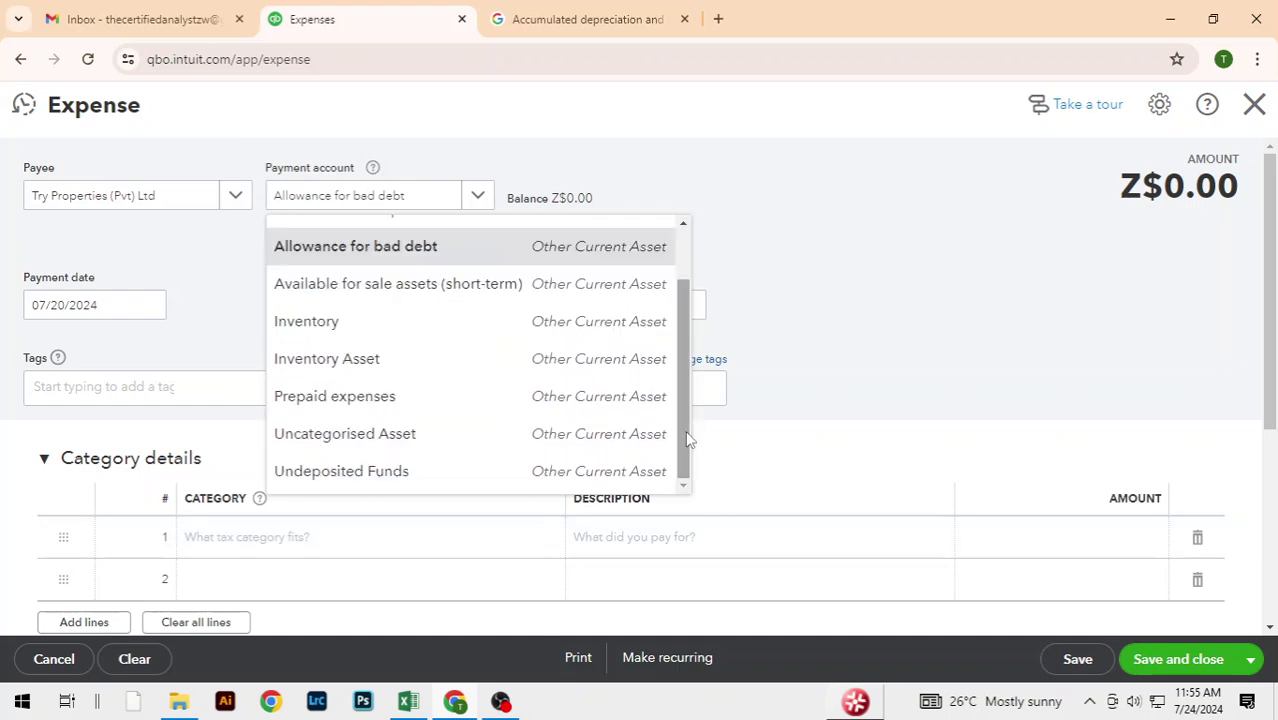
left_click_drag(685, 430, 685, 238)
left_click(900, 298)
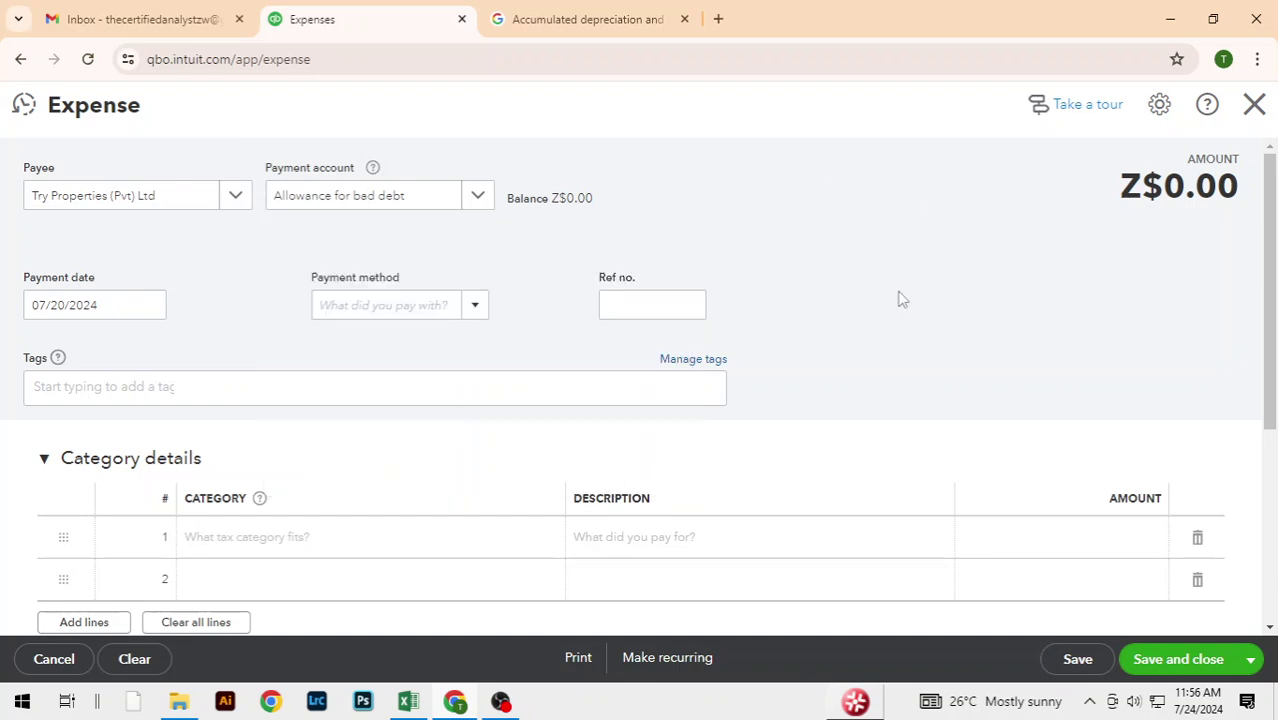
left_click(479, 197)
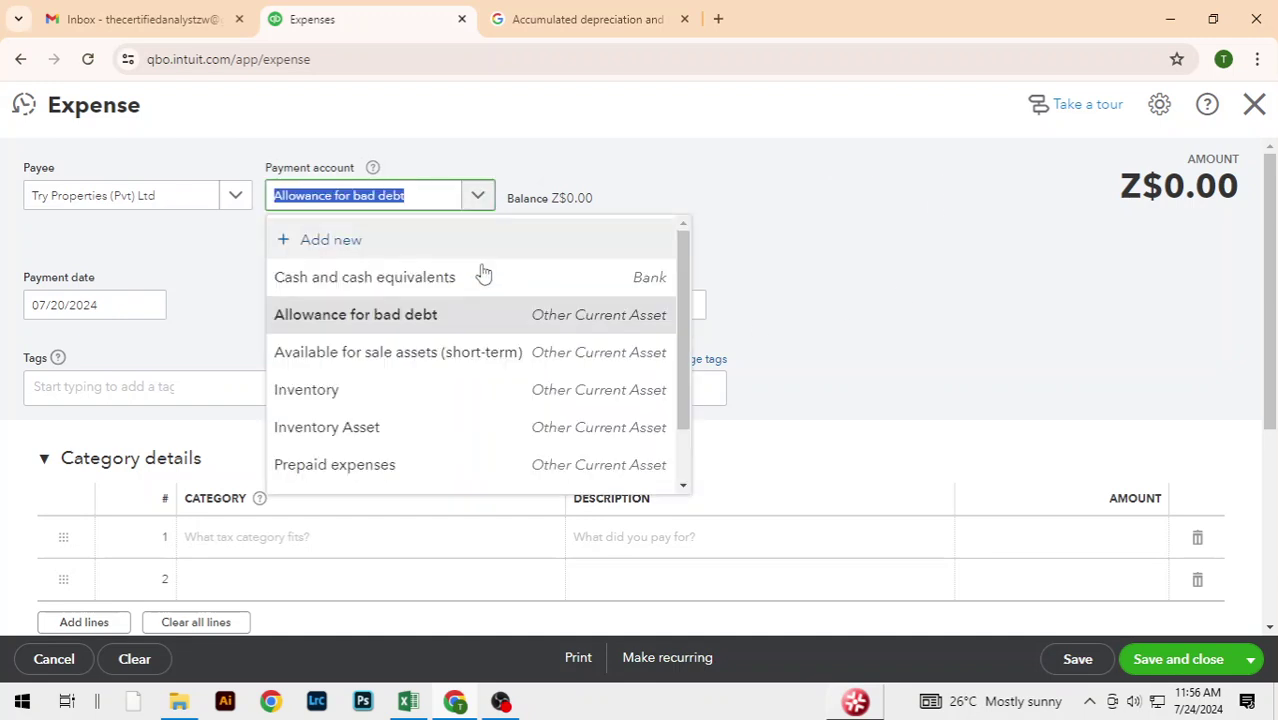
left_click_drag(686, 290, 659, 514)
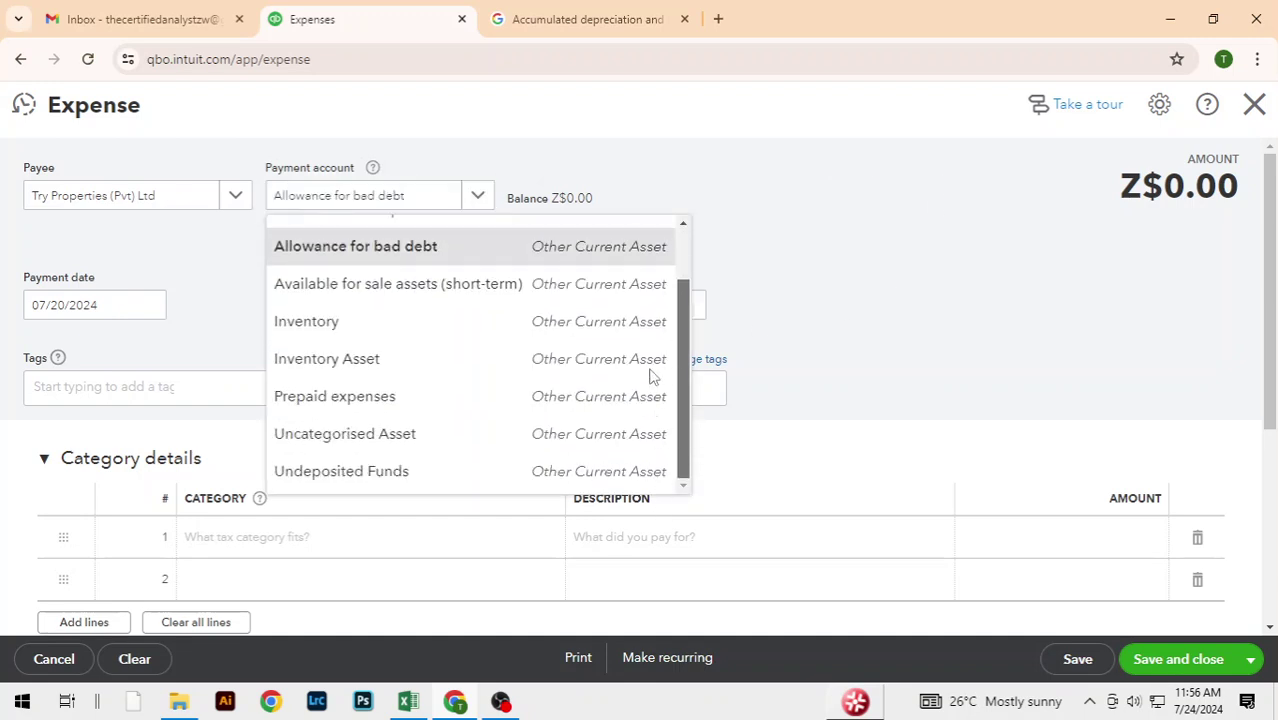
left_click_drag(651, 376, 677, 457)
scroll(655, 335, "up", 2)
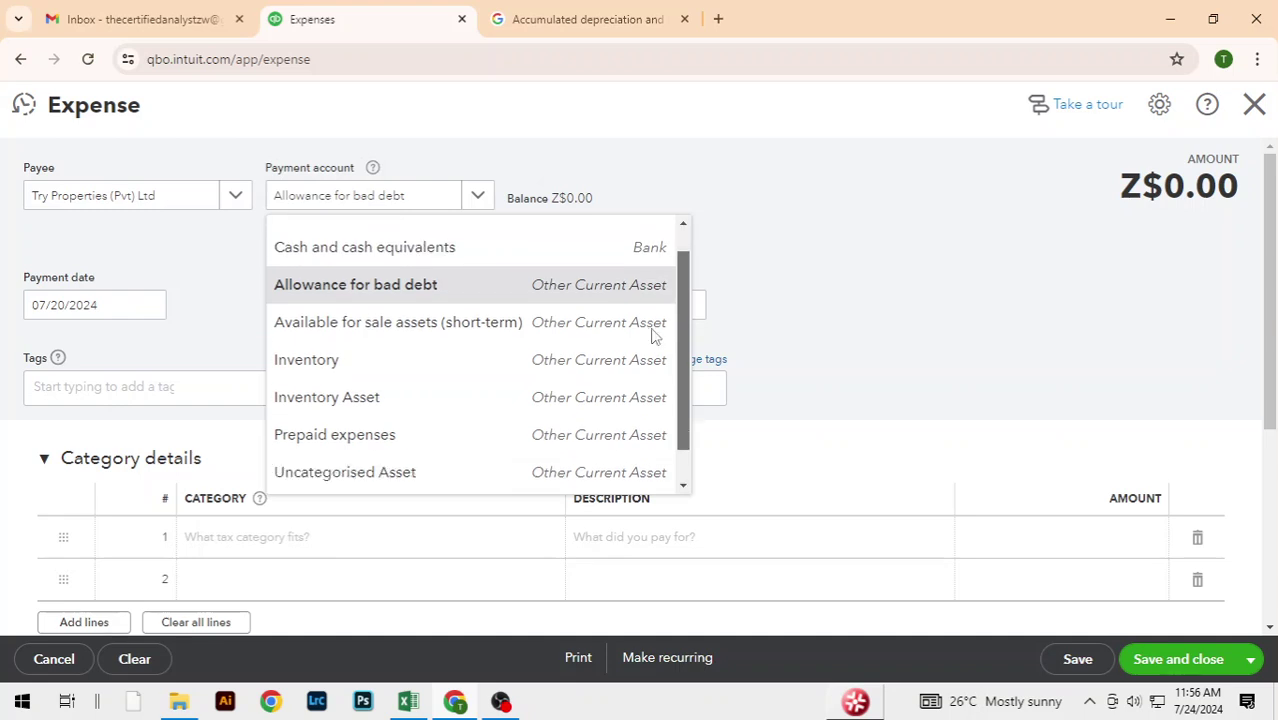
scroll(677, 274, "down", 2)
scroll(680, 250, "up", 3)
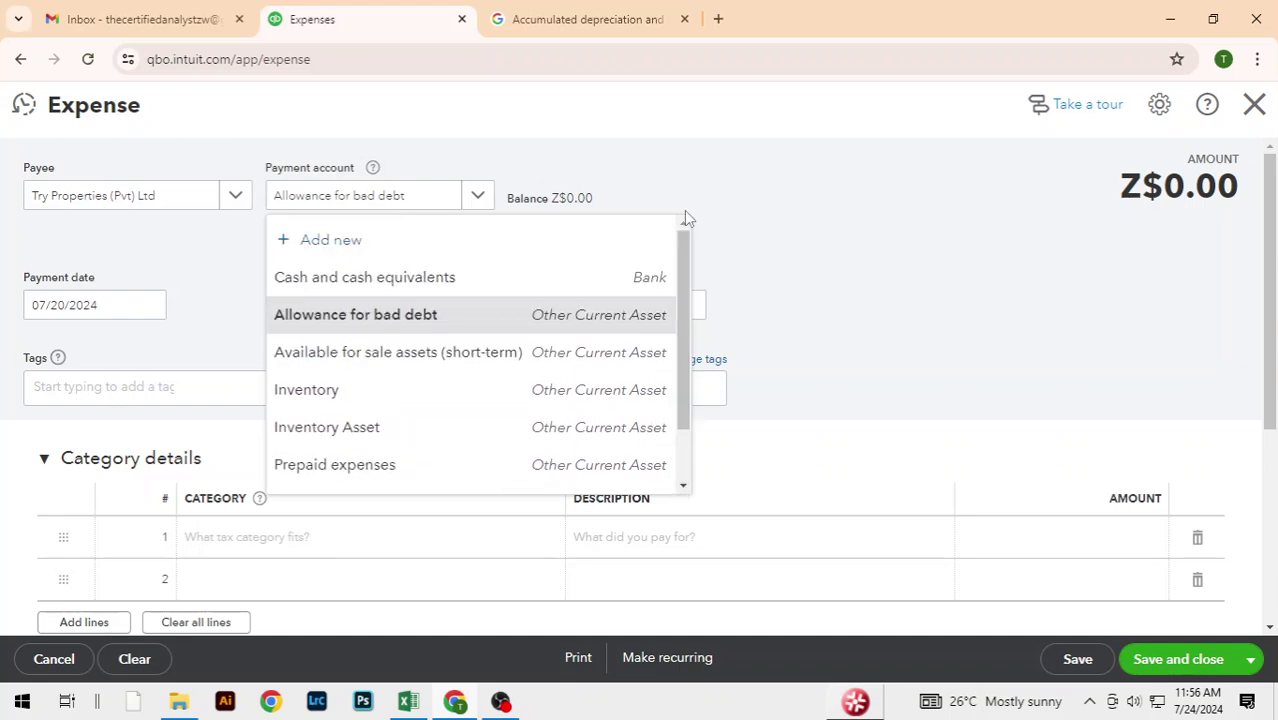
left_click_drag(677, 308, 693, 180)
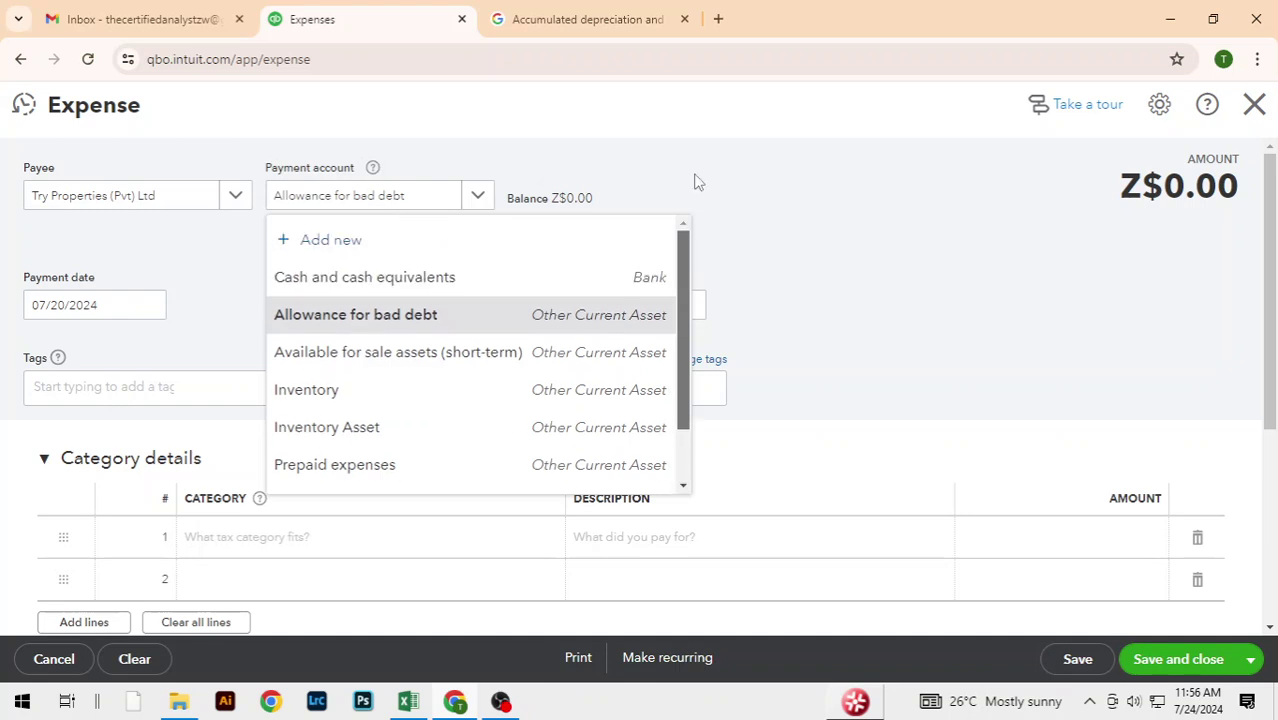
Discard the unsaved Try Properties expense and start a new Expense transaction
left_click(1254, 106)
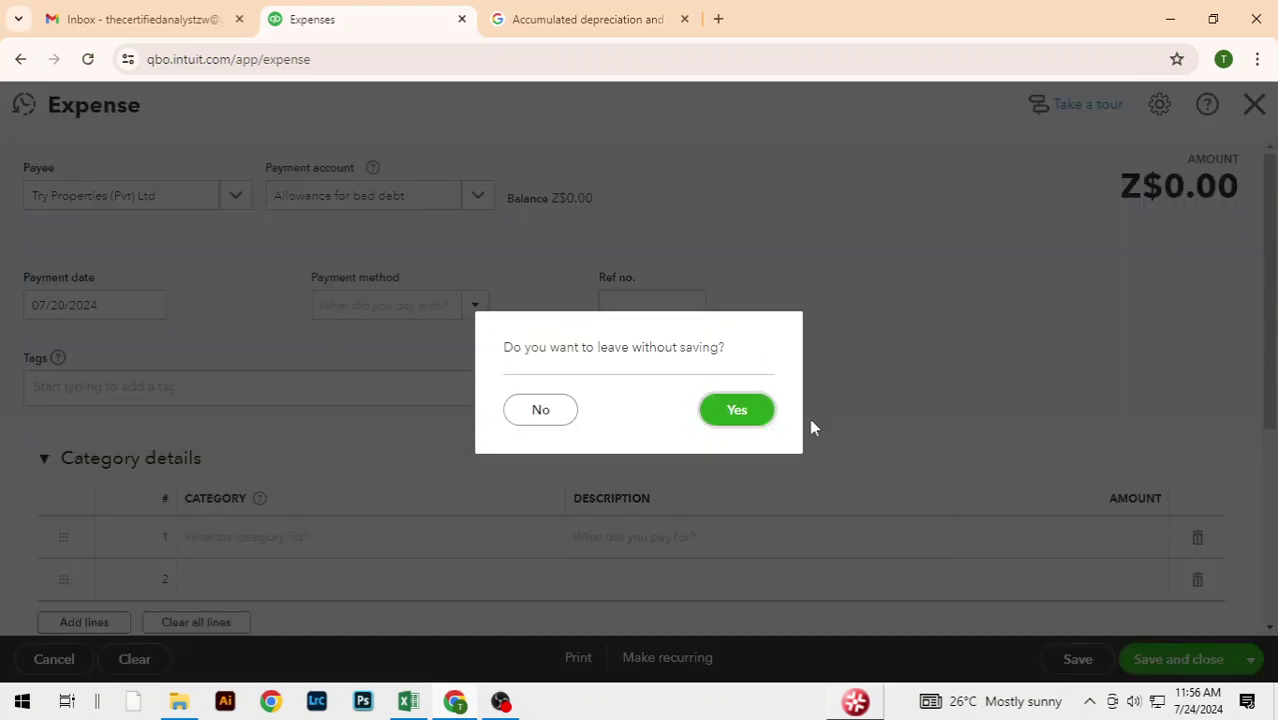
left_click(737, 411)
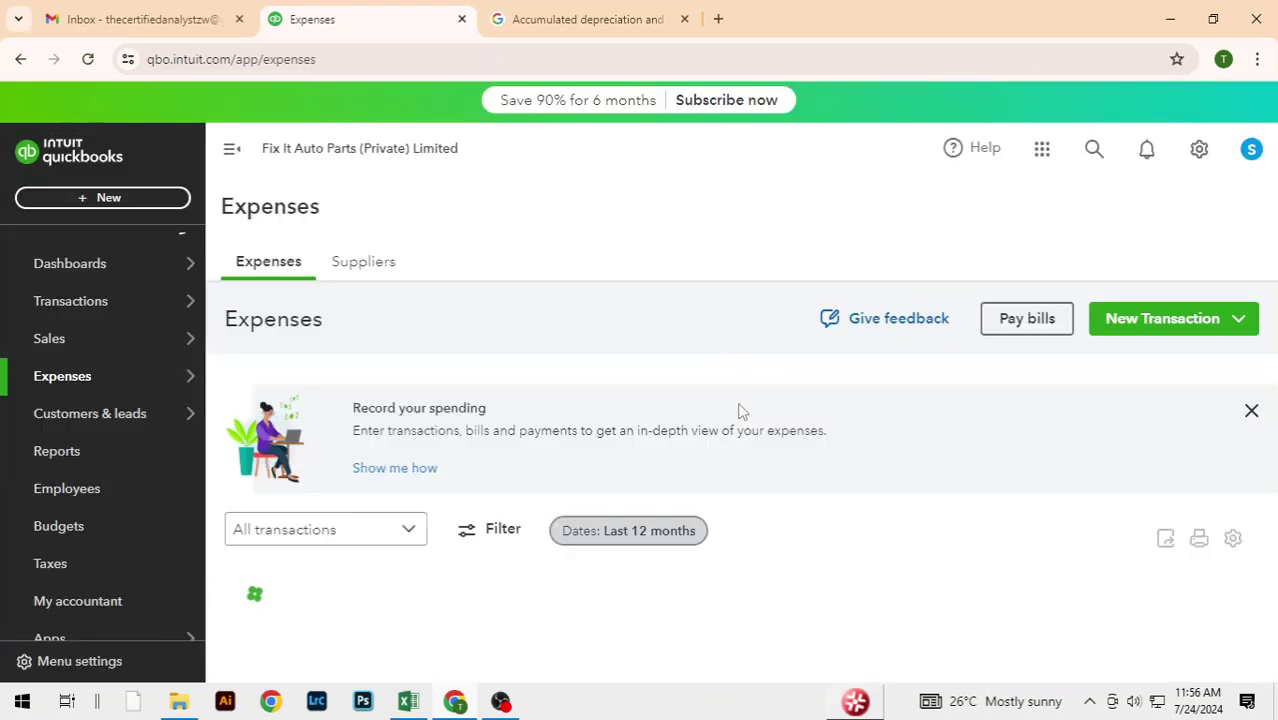
left_click(1220, 328)
left_click(1110, 448)
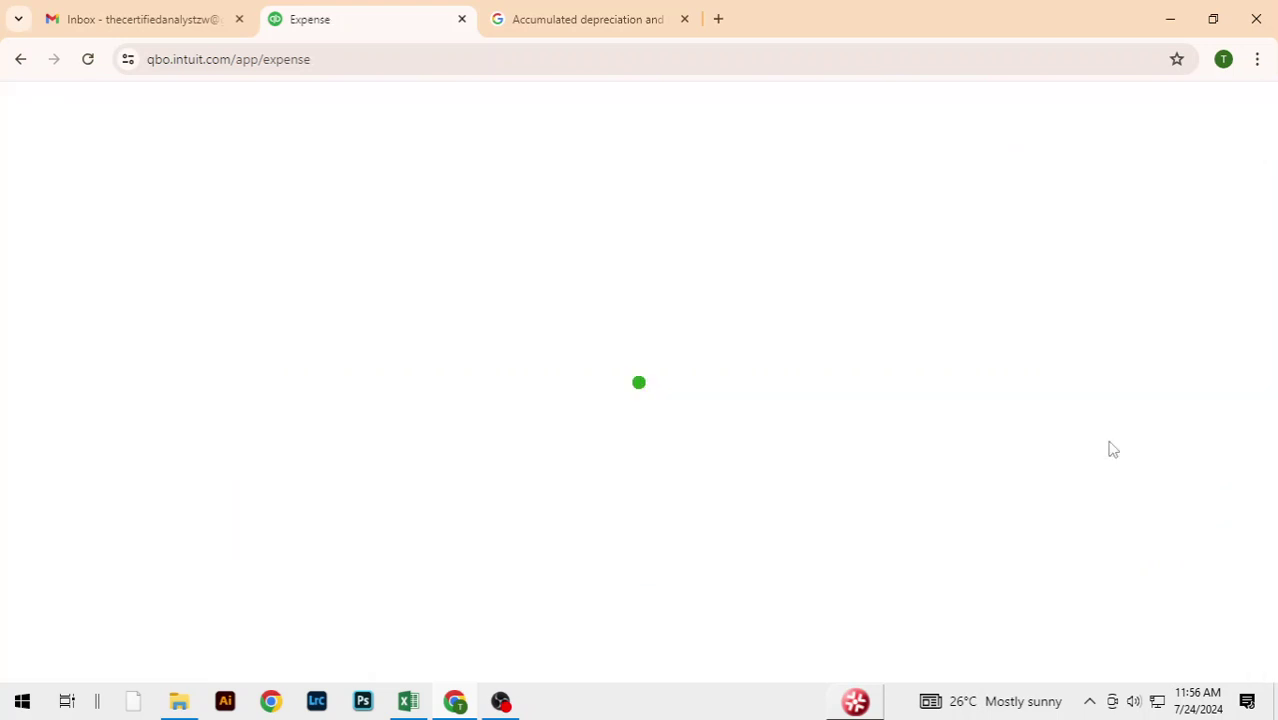
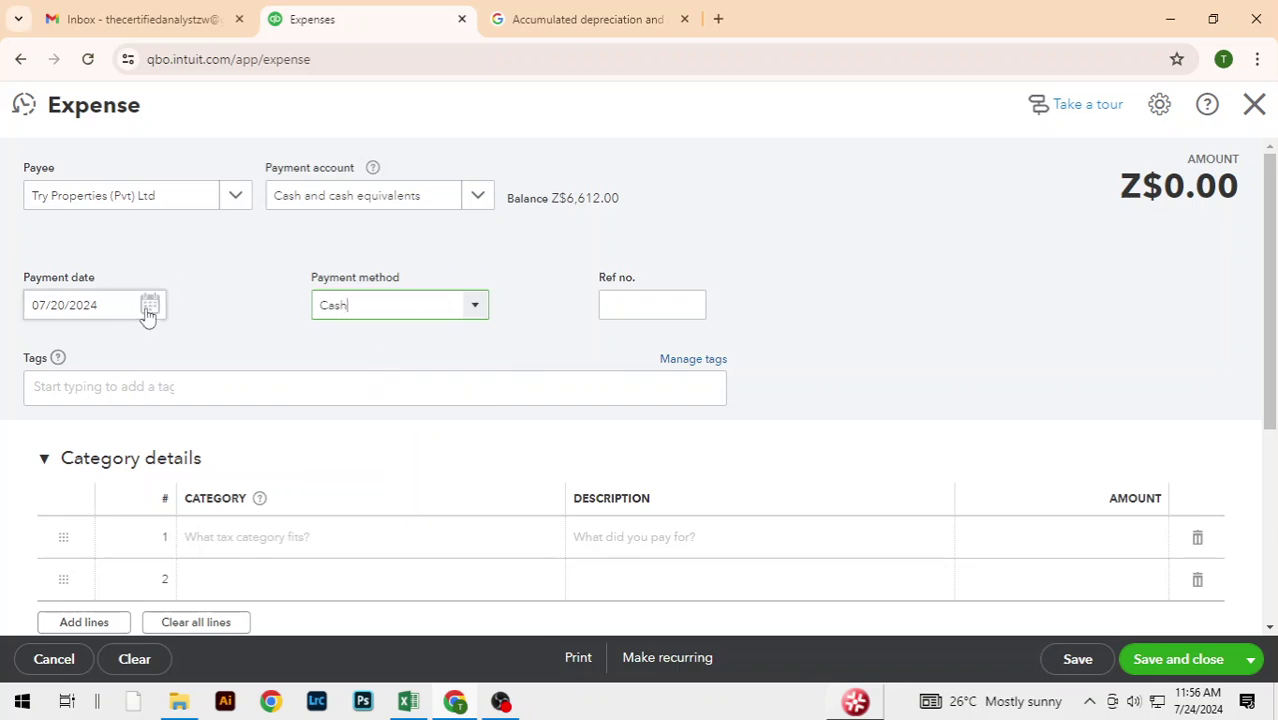
Check the Operating Expenses sheet in Excel, clear its copy selection, and set the QuickBooks expense's payment date to 07/07/2024
key("alt+Tab")
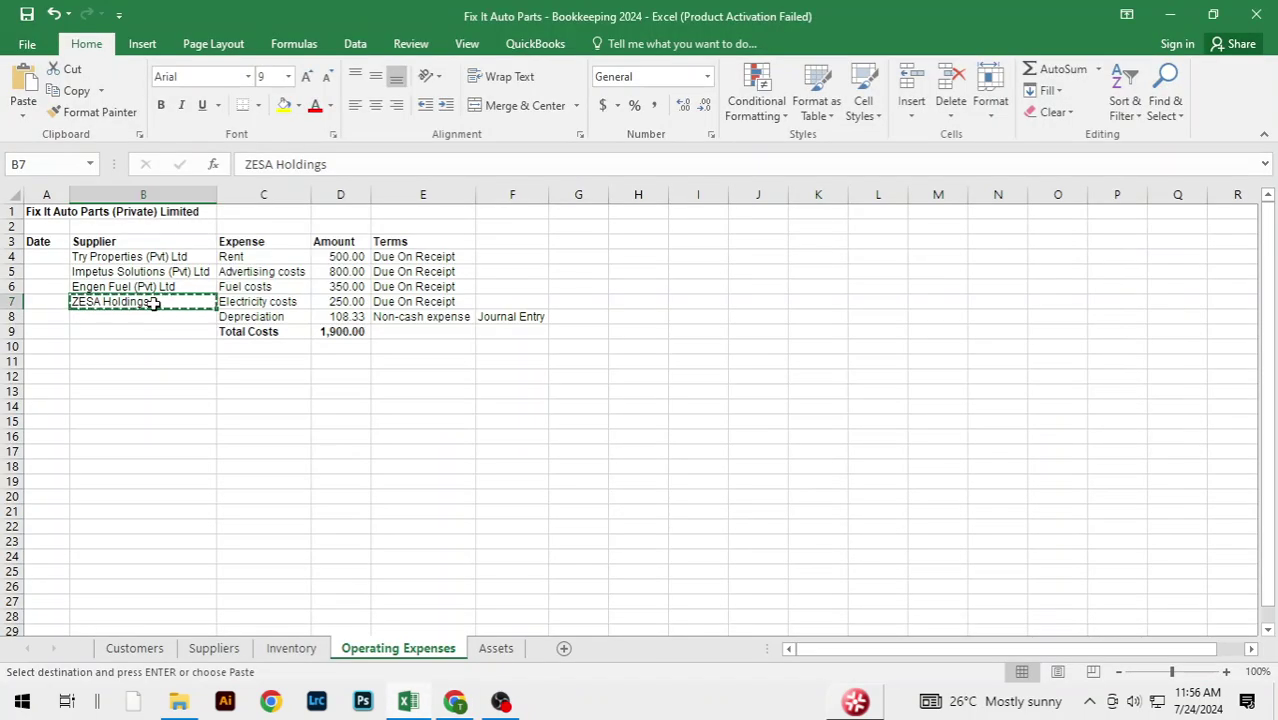
key("Escape")
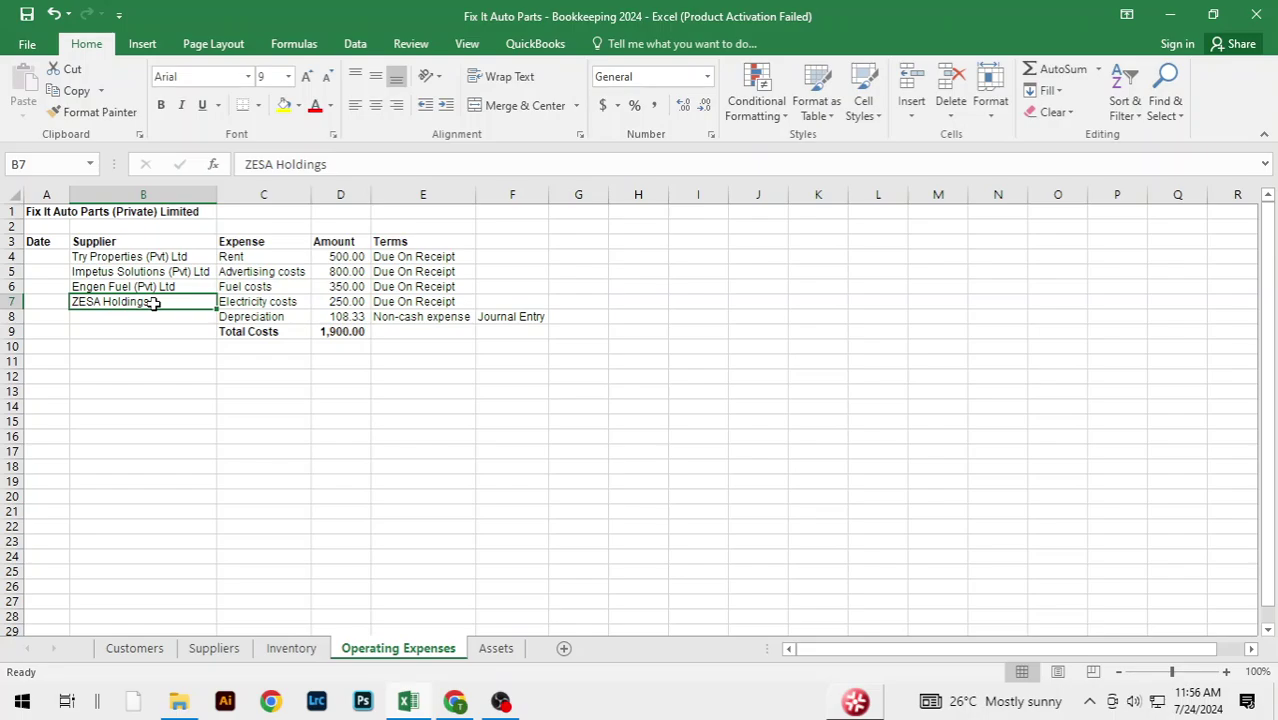
key("alt+Tab")
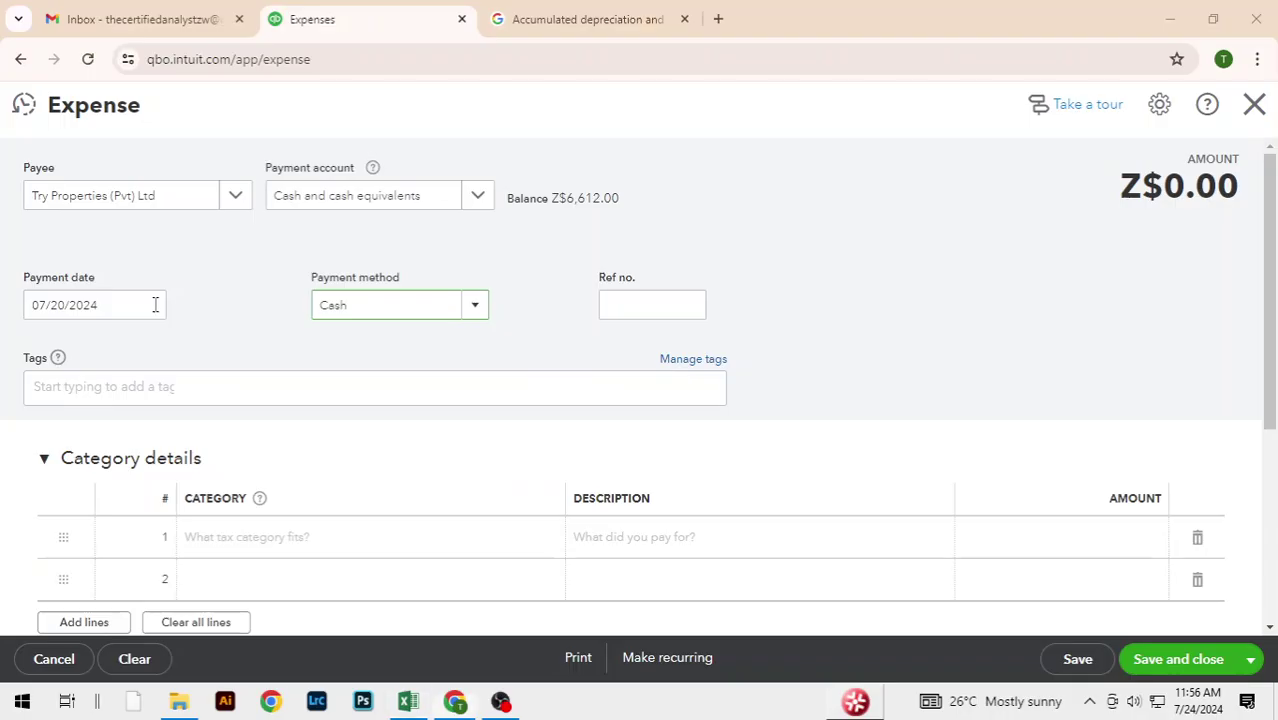
left_click(151, 306)
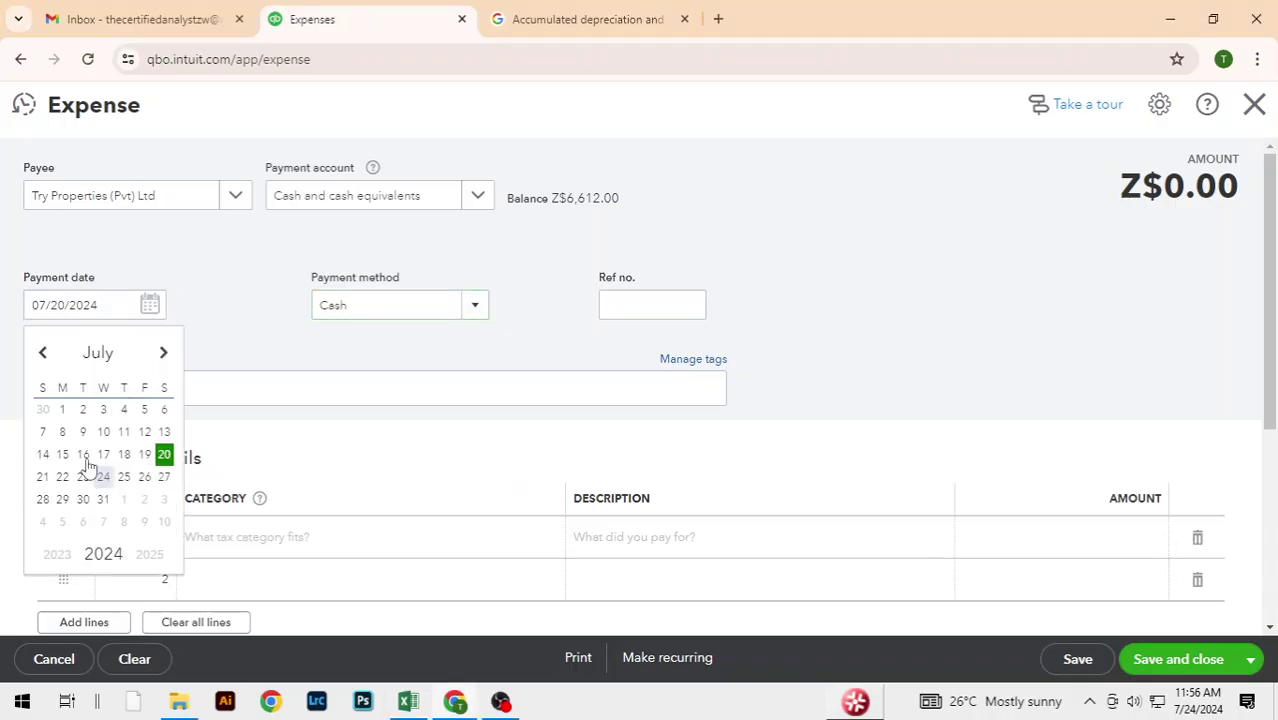
left_click(44, 434)
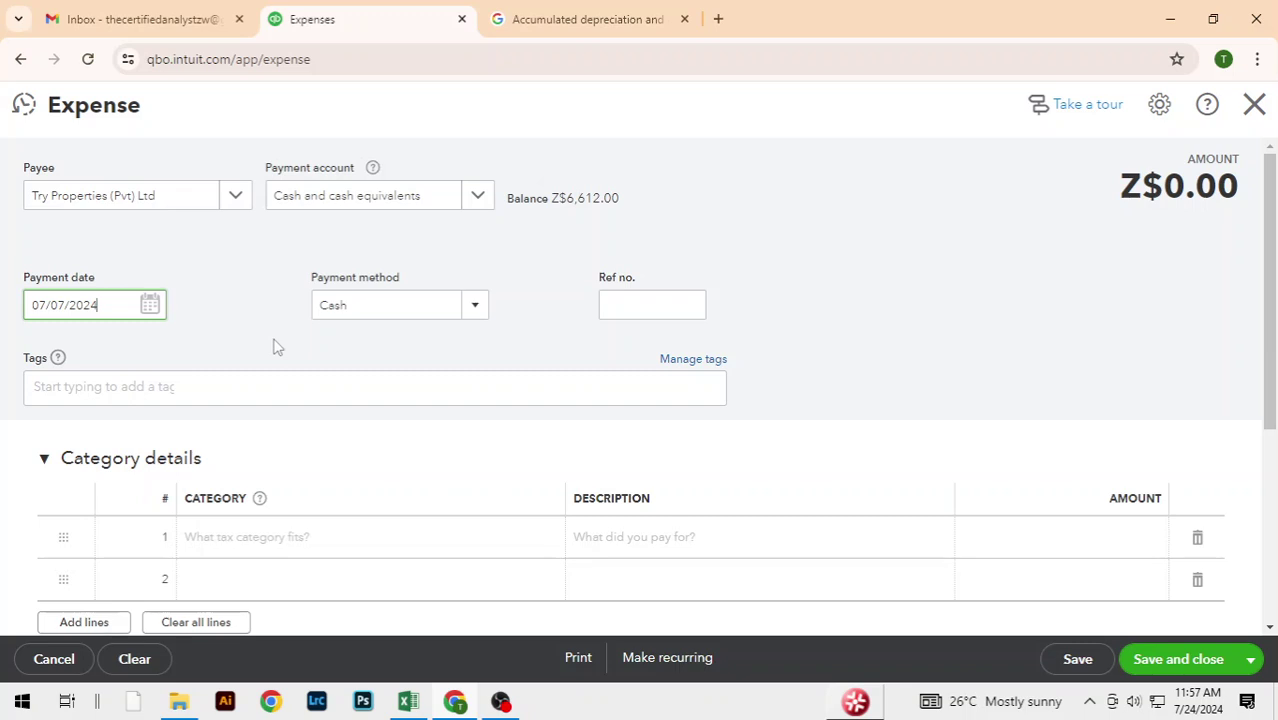
Set the reference number of the Try Properties expense to 001
scroll(856, 285, "down", 1)
scroll(856, 285, "up", 1)
left_click(660, 305)
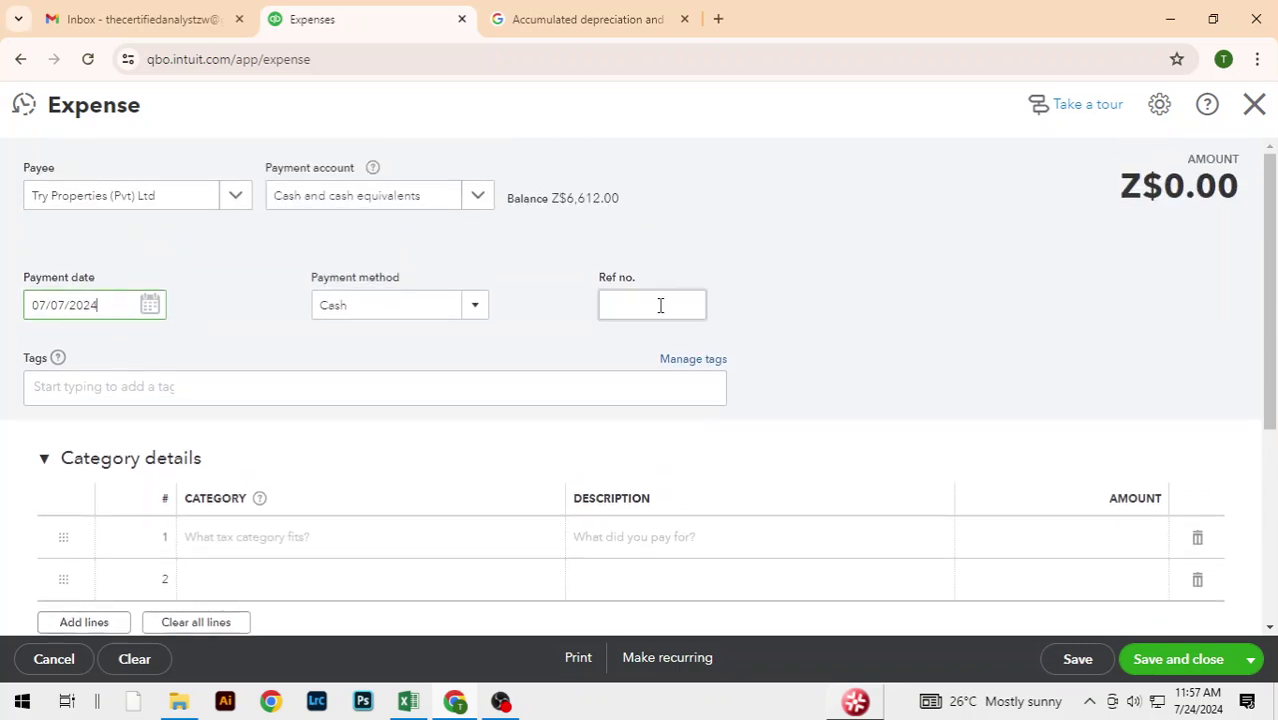
left_click(660, 305)
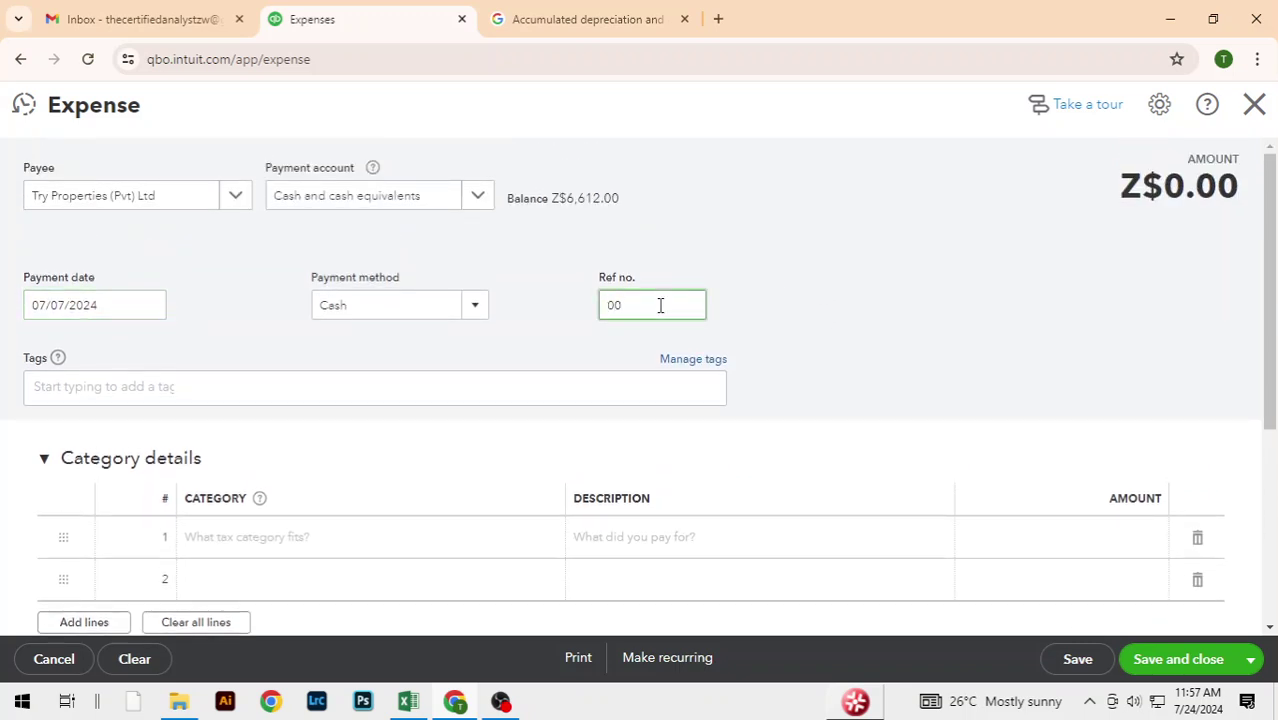
left_click(805, 277)
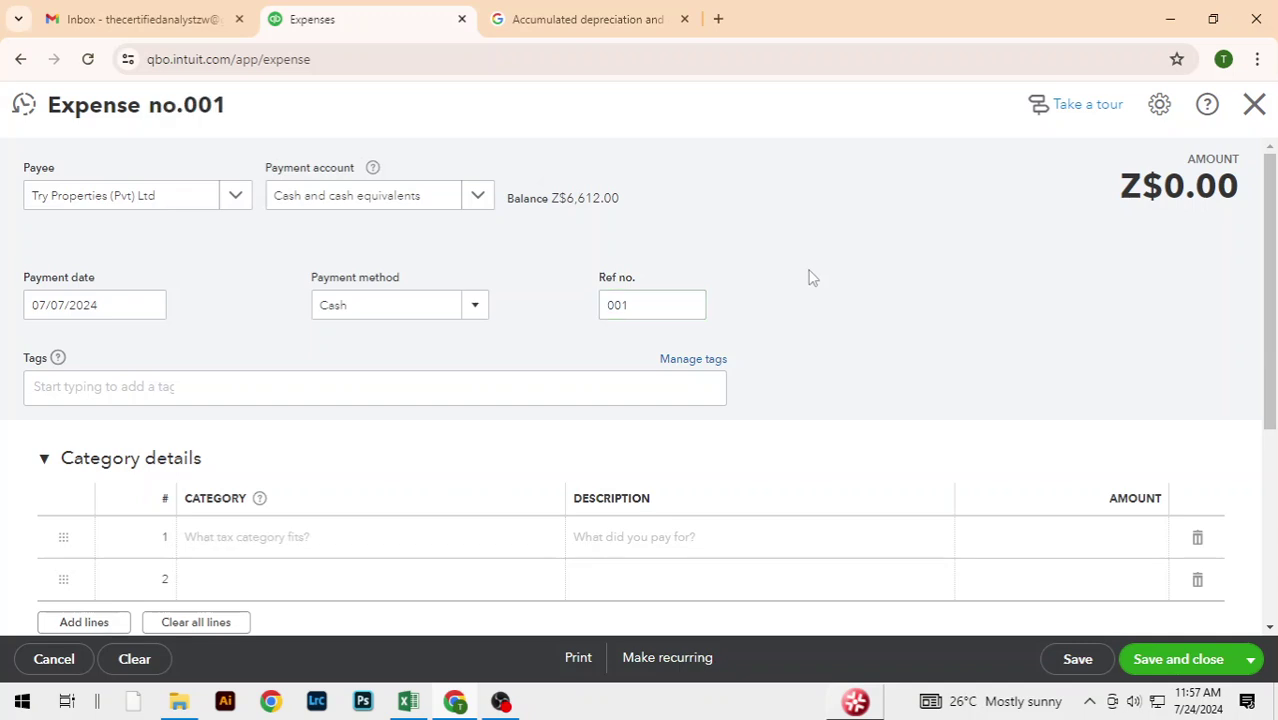
Examine the products and services offered in the expense's item details, leaving the item lines empty
scroll(810, 277, "down", 1)
scroll(808, 277, "down", 2)
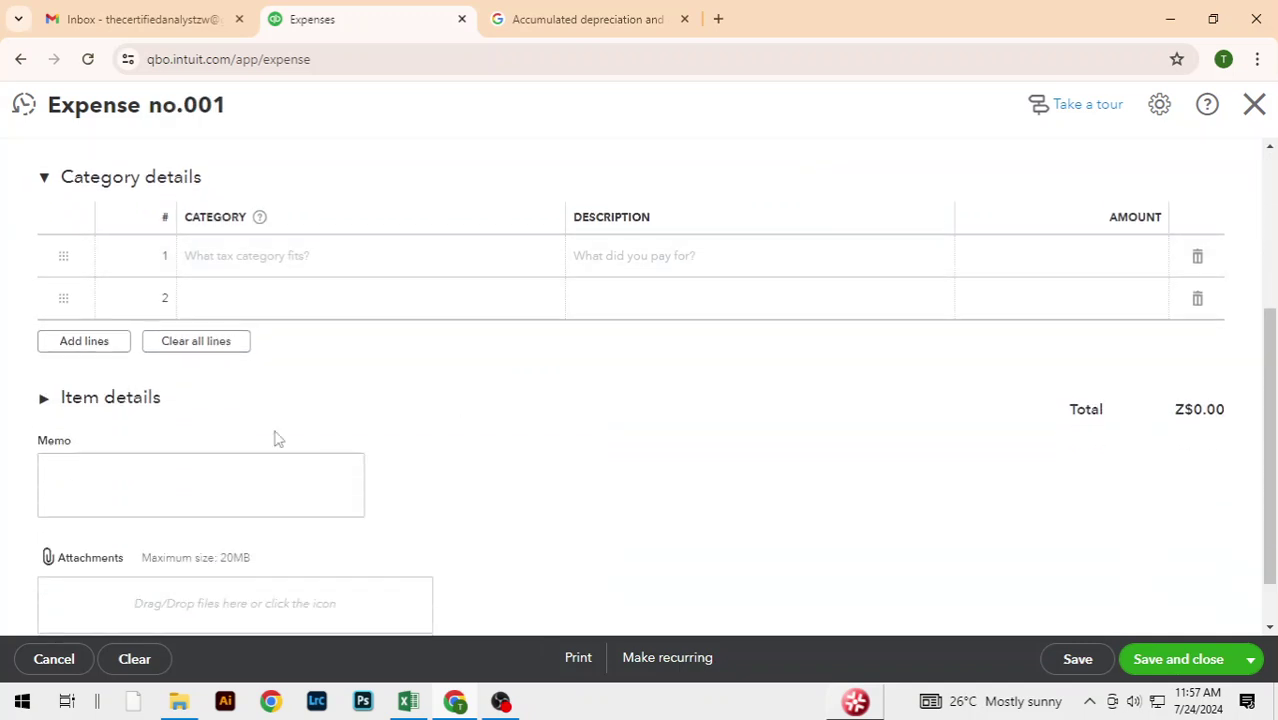
left_click(54, 398)
left_click(197, 468)
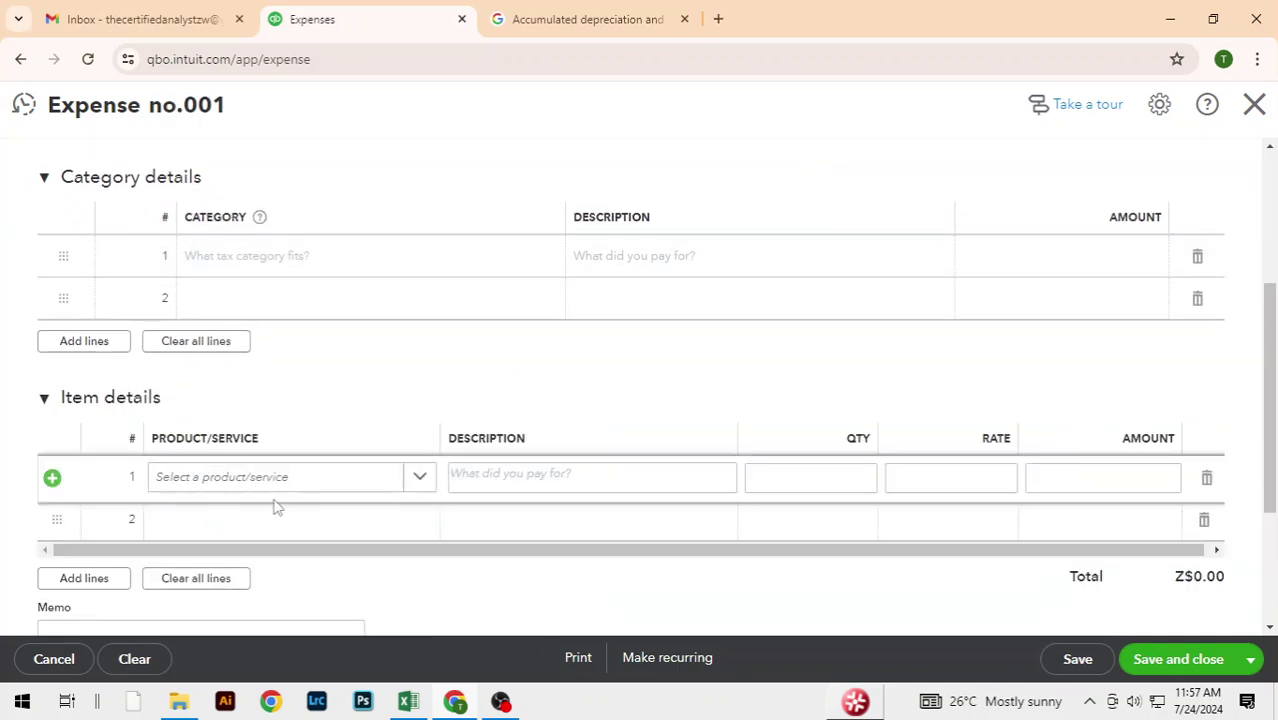
left_click(401, 486)
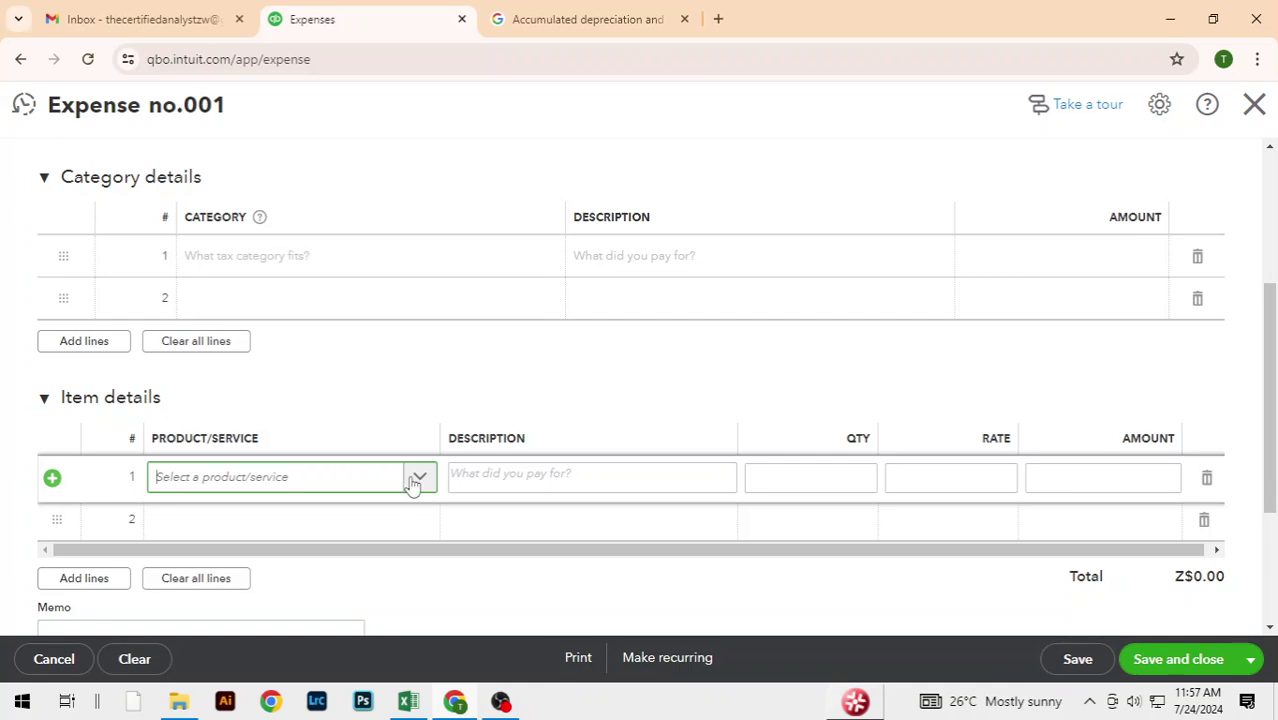
left_click(413, 483)
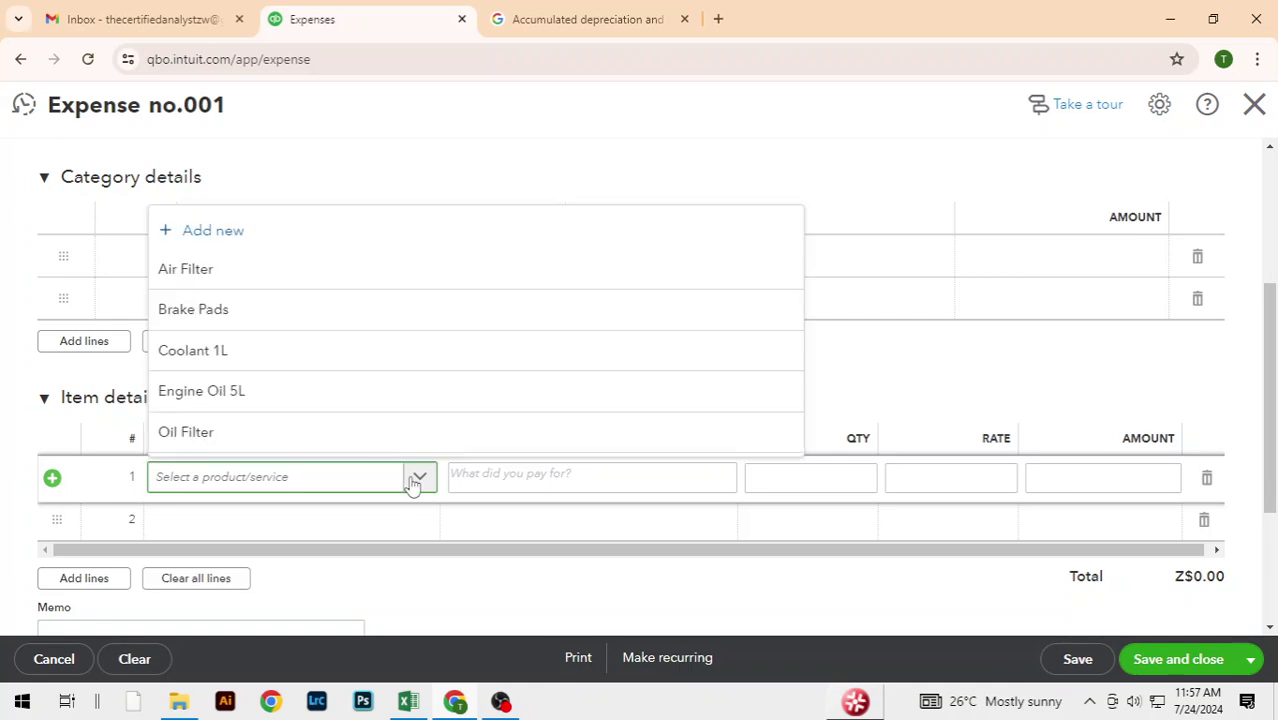
left_click(826, 402)
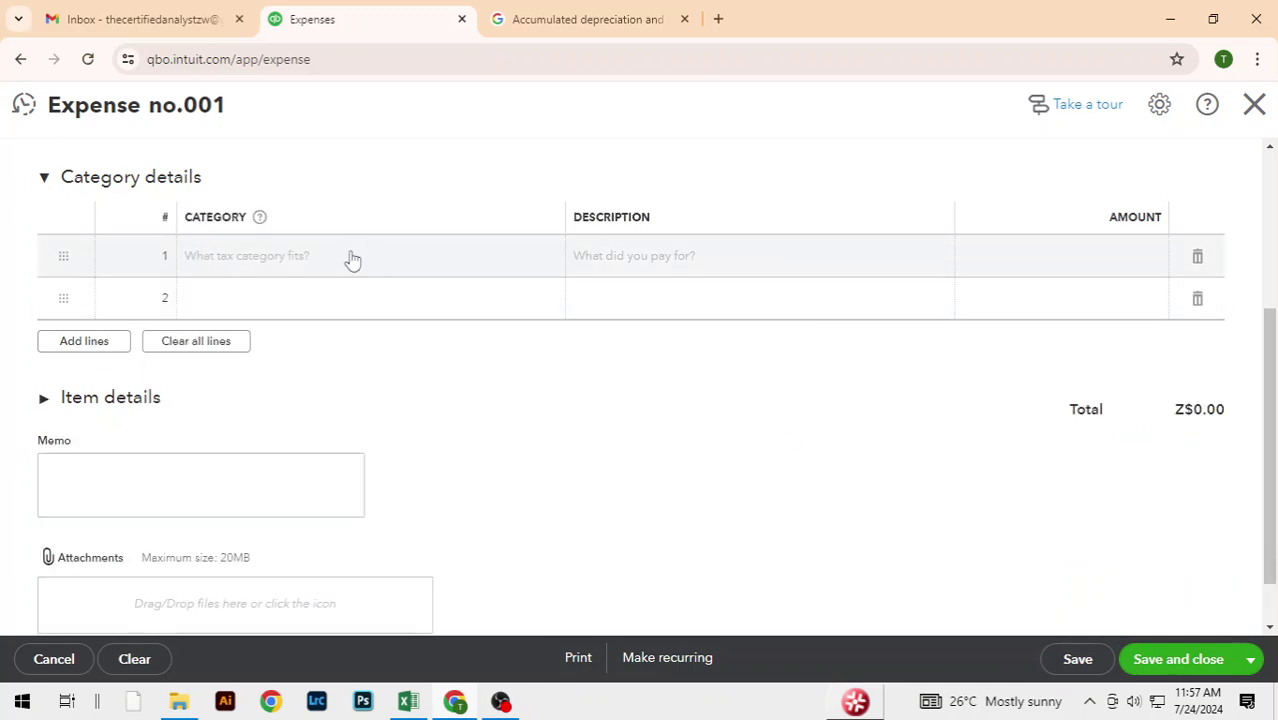
Set the category of the first expense line to Rent or lease payments, checking the expense type in the Excel sheet
left_click(405, 264)
left_click(552, 259)
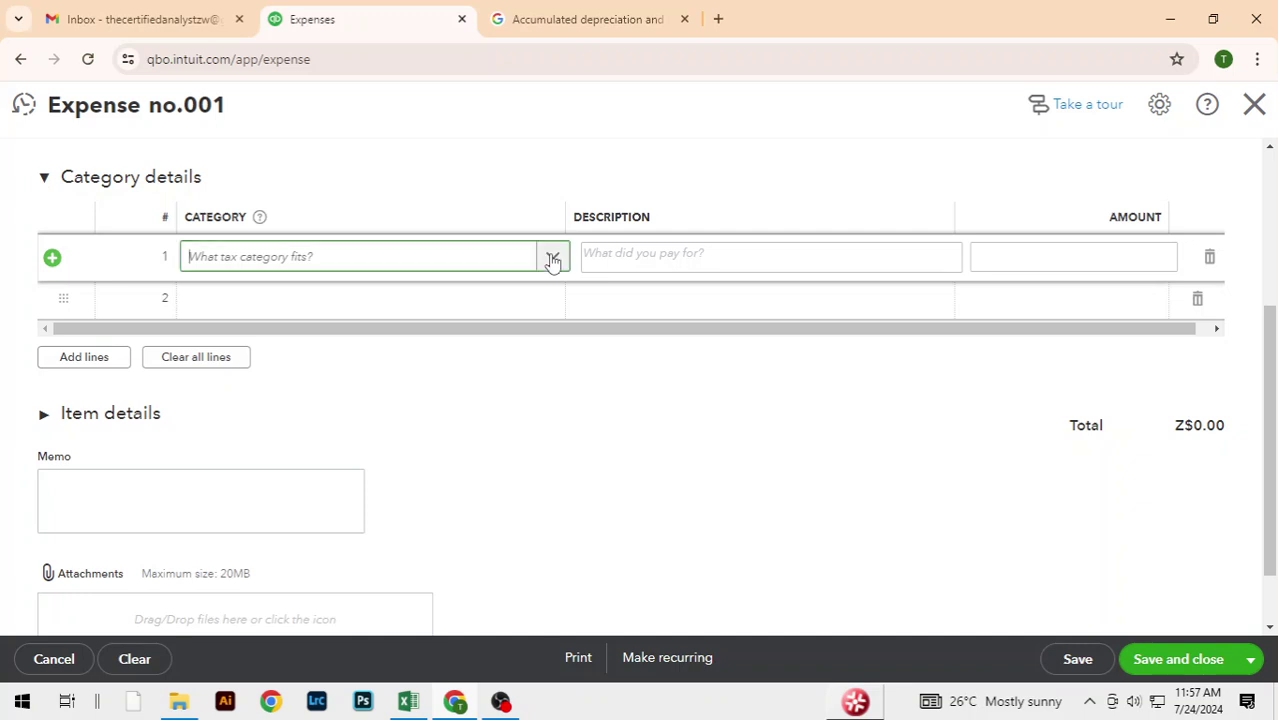
left_click(552, 259)
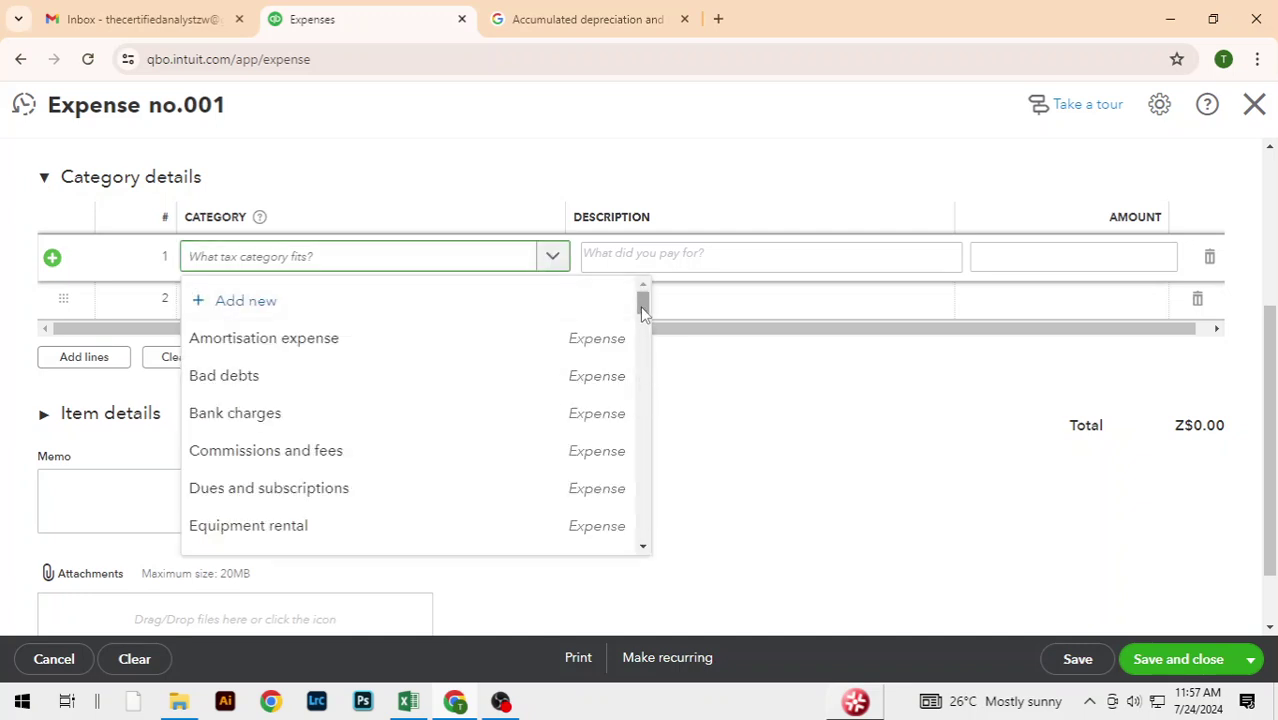
key("alt+Tab")
key("ctrl+c")
key("alt+Tab")
left_click_drag(643, 314, 638, 368)
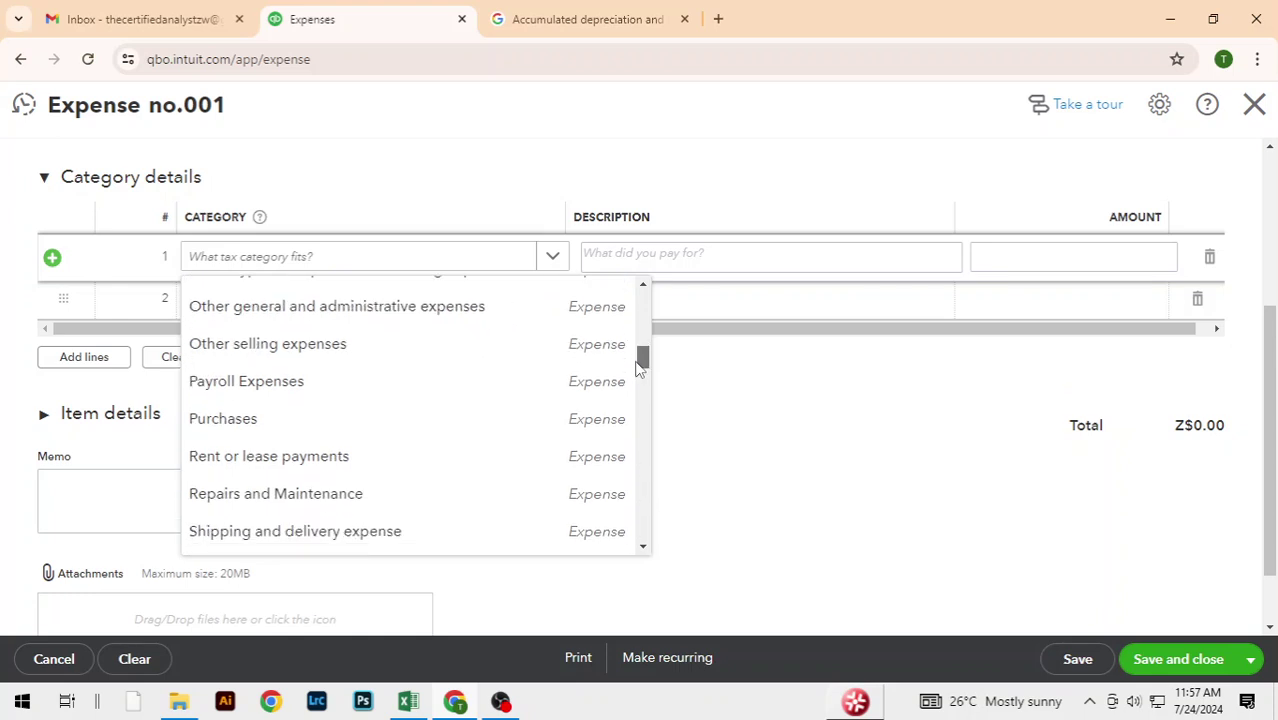
left_click(300, 465)
left_click(575, 491)
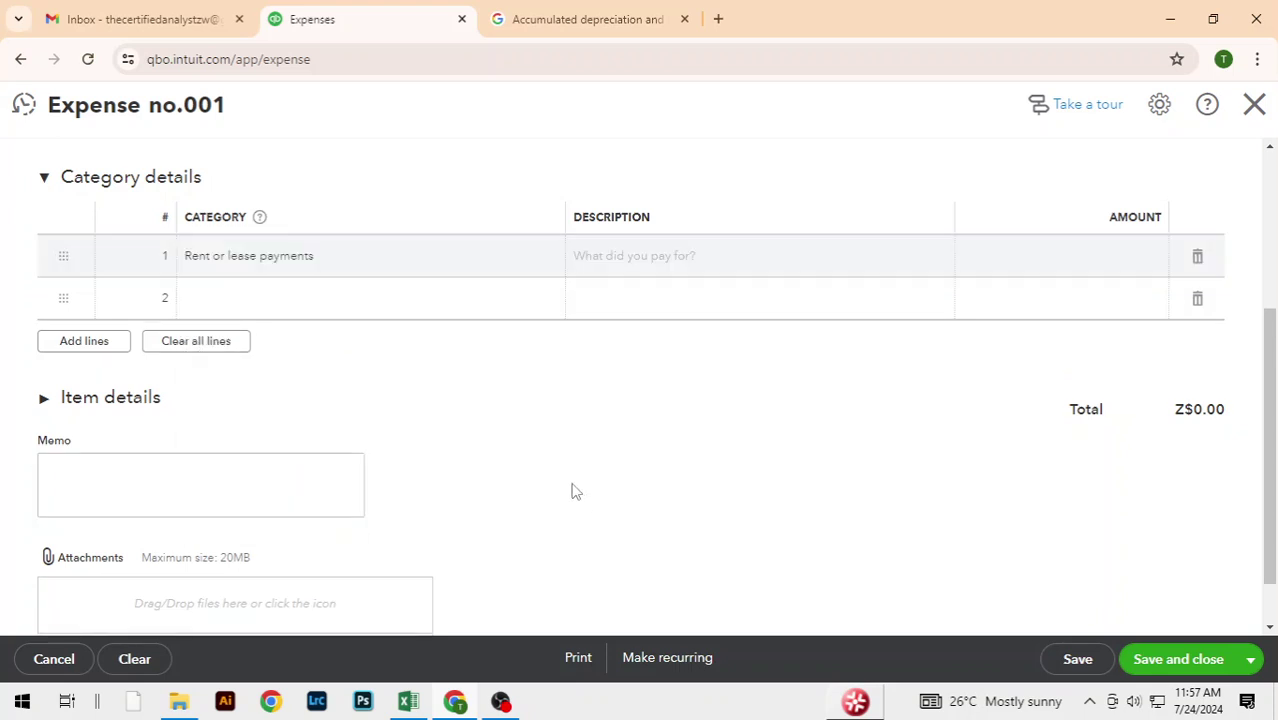
Enter 500 as the amount of the rent line, checking it against the Operating Expenses sheet in Excel
left_click(1070, 261)
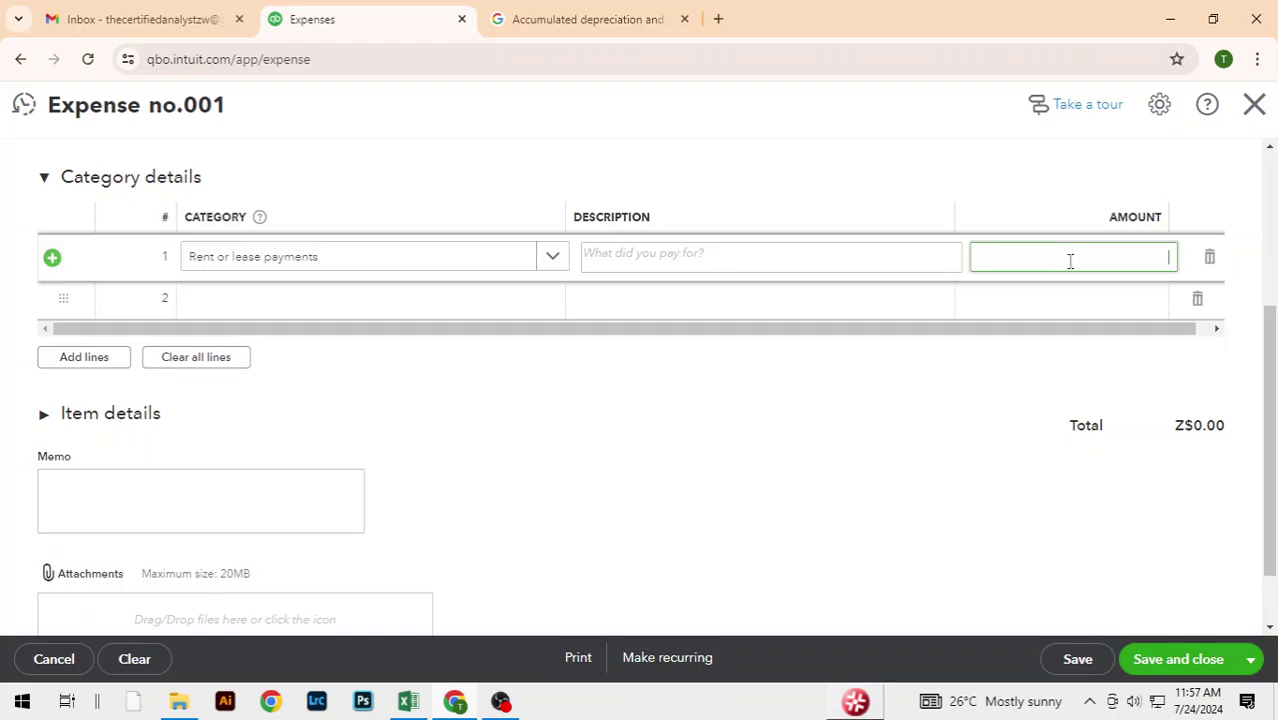
key("alt+Tab")
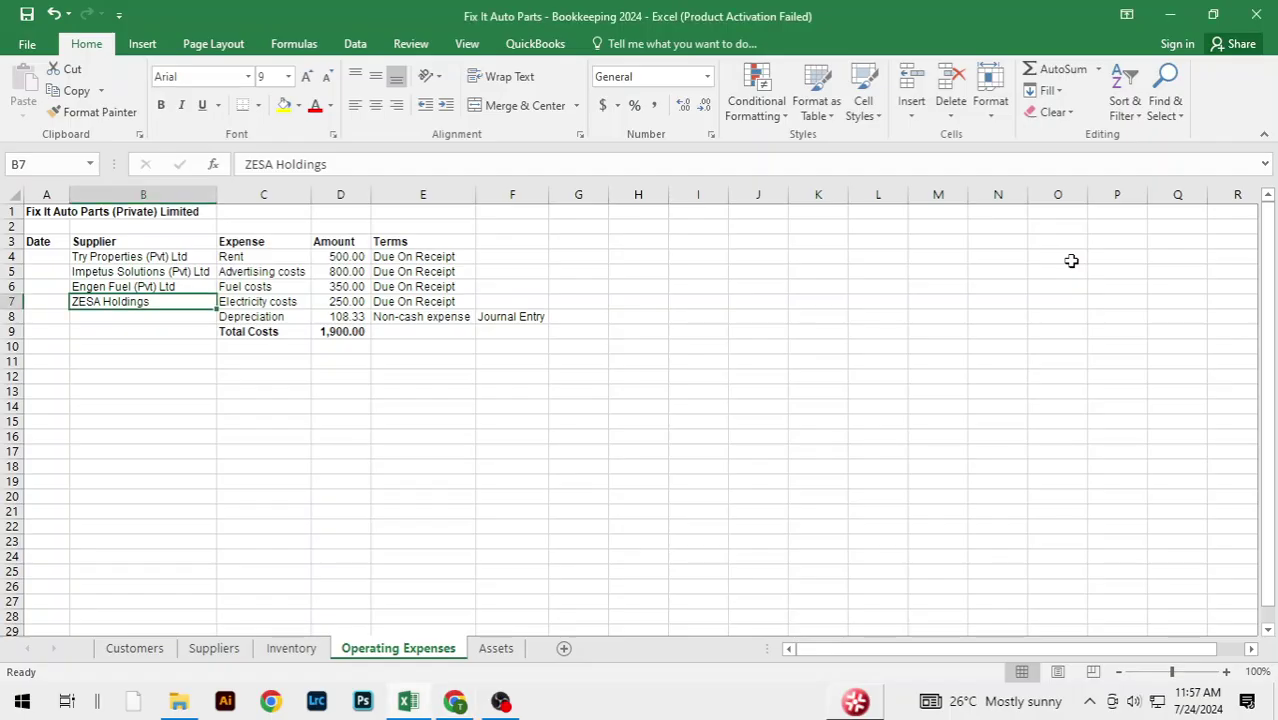
key("alt+Tab")
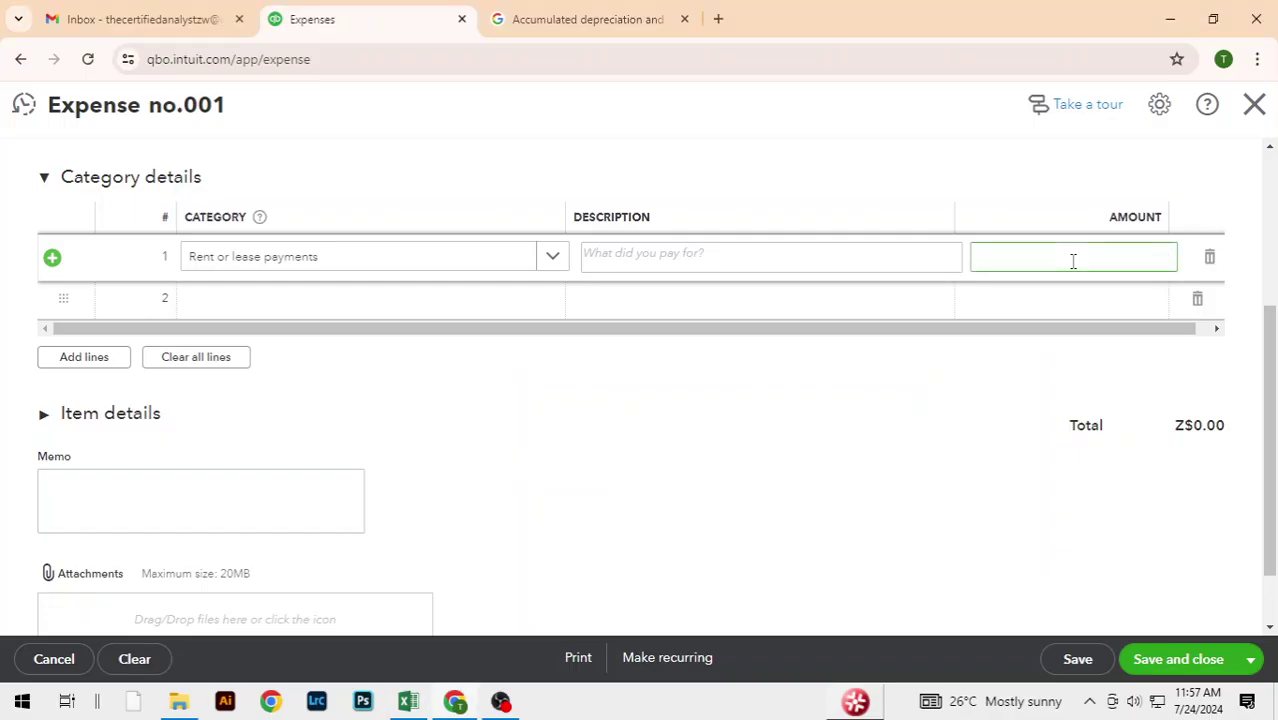
left_click(910, 470)
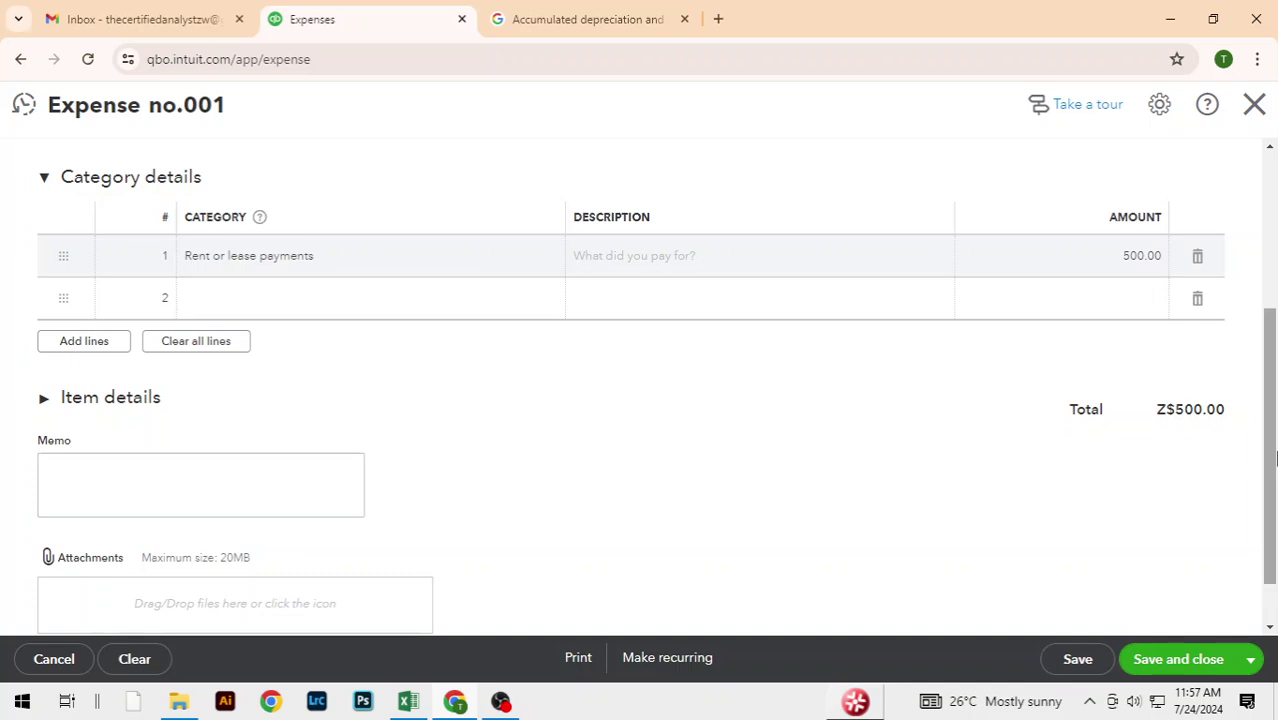
Save the Try Properties rent expense and start a new blank expense
mouse_move(1273, 440)
left_mouse_down()
mouse_move(1250, 246)
mouse_move(1265, 511)
mouse_move(1271, 258)
mouse_move(1271, 440)
left_mouse_up()
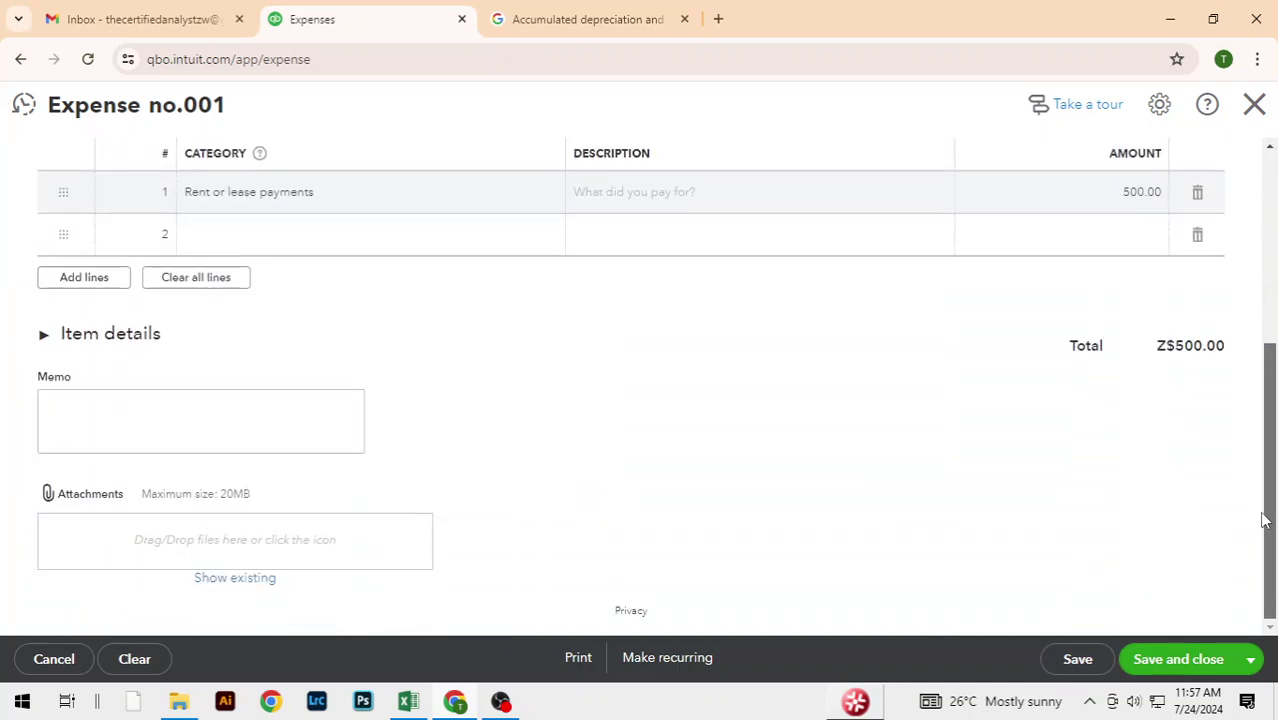
left_click(1253, 660)
left_click(1168, 627)
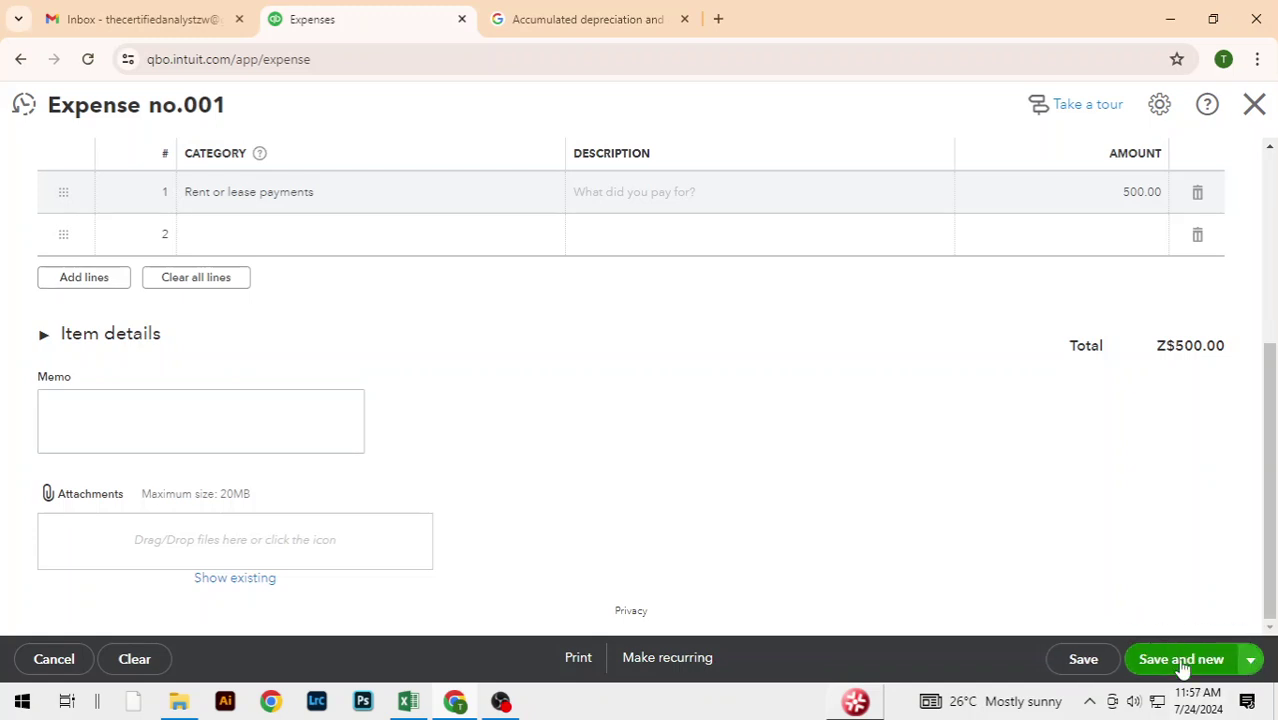
left_click(1181, 660)
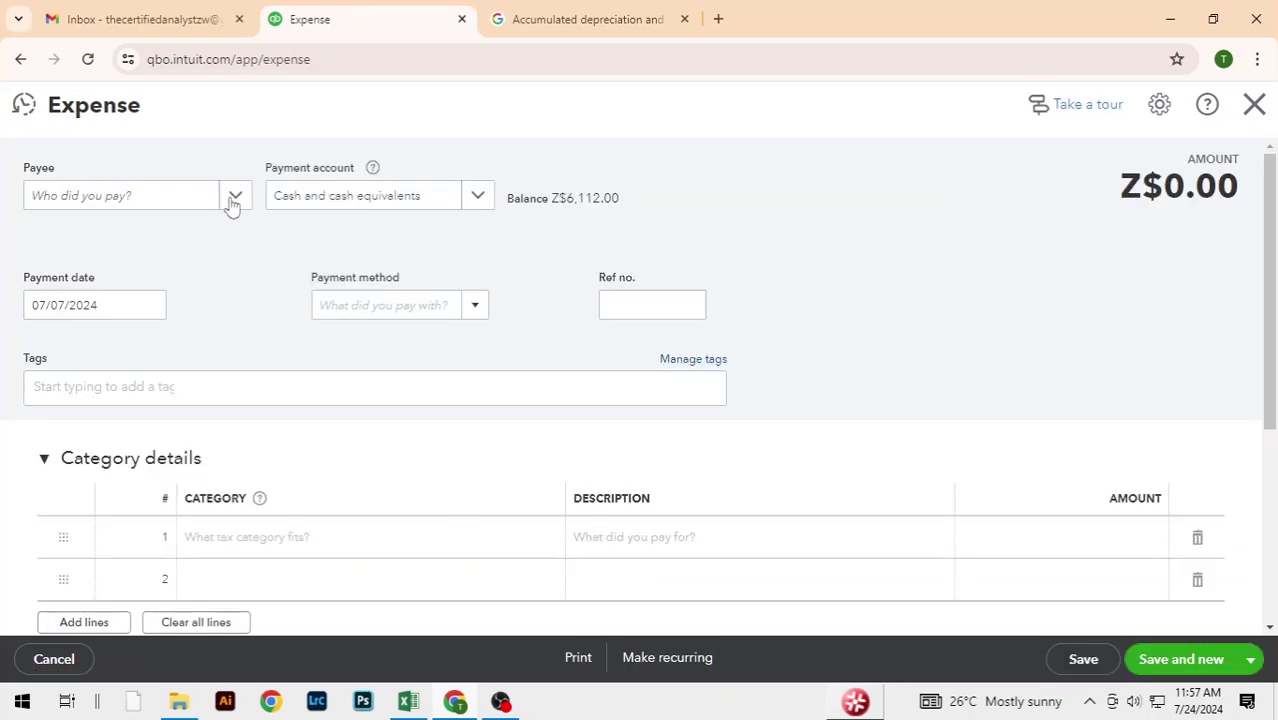
Set the payee of the new expense to Impetus Solutions (Pvt) Ltd, checking the supplier in the Excel sheet
left_click(233, 200)
key("alt+Tab")
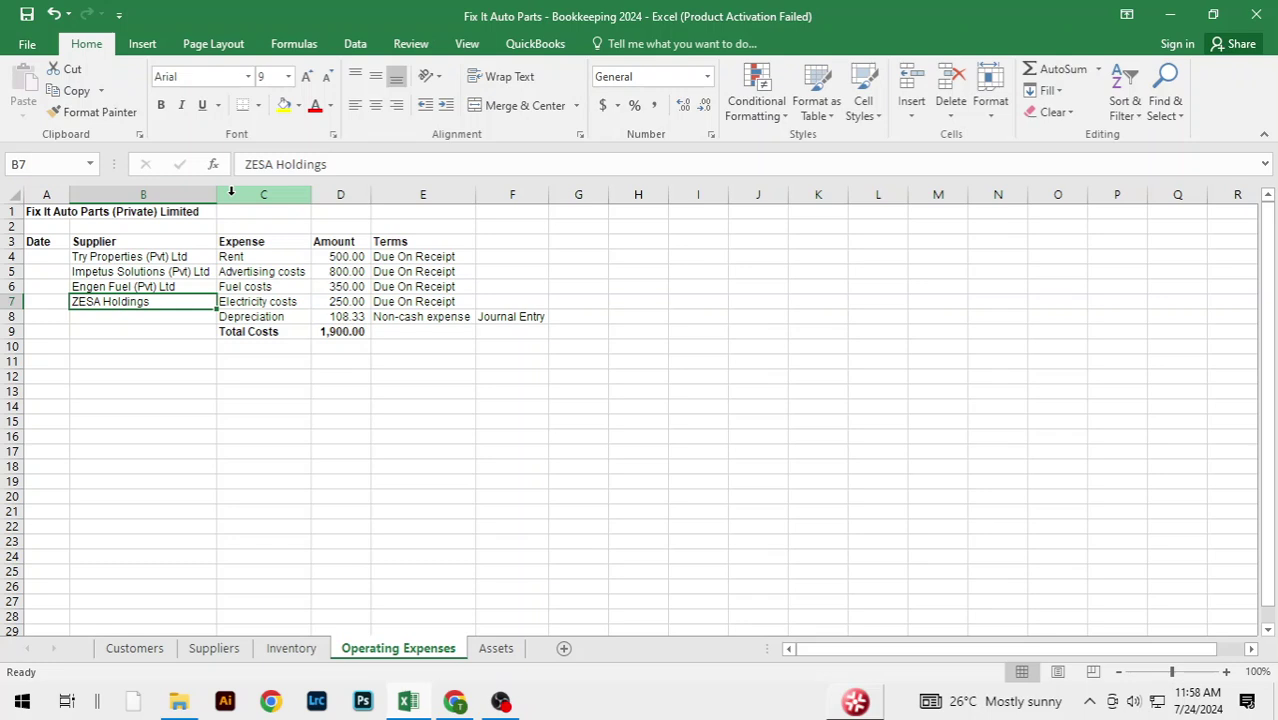
left_click(187, 274)
key("alt+Tab")
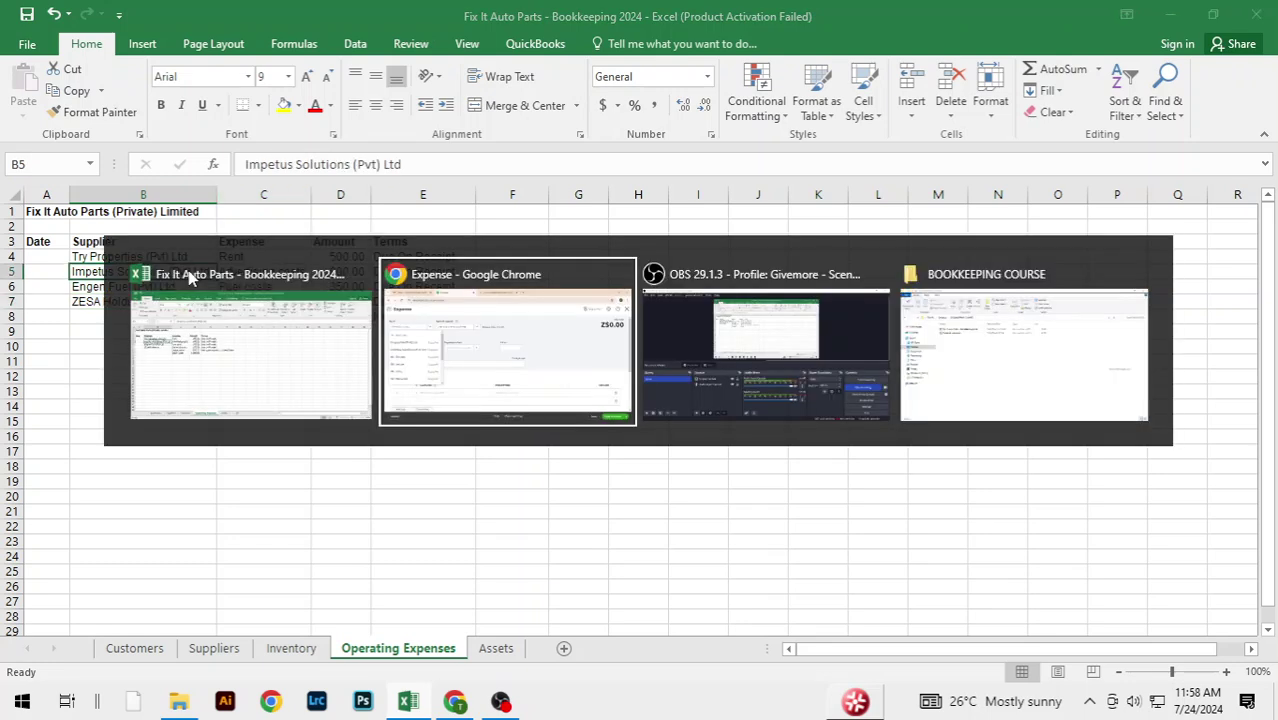
left_click(163, 318)
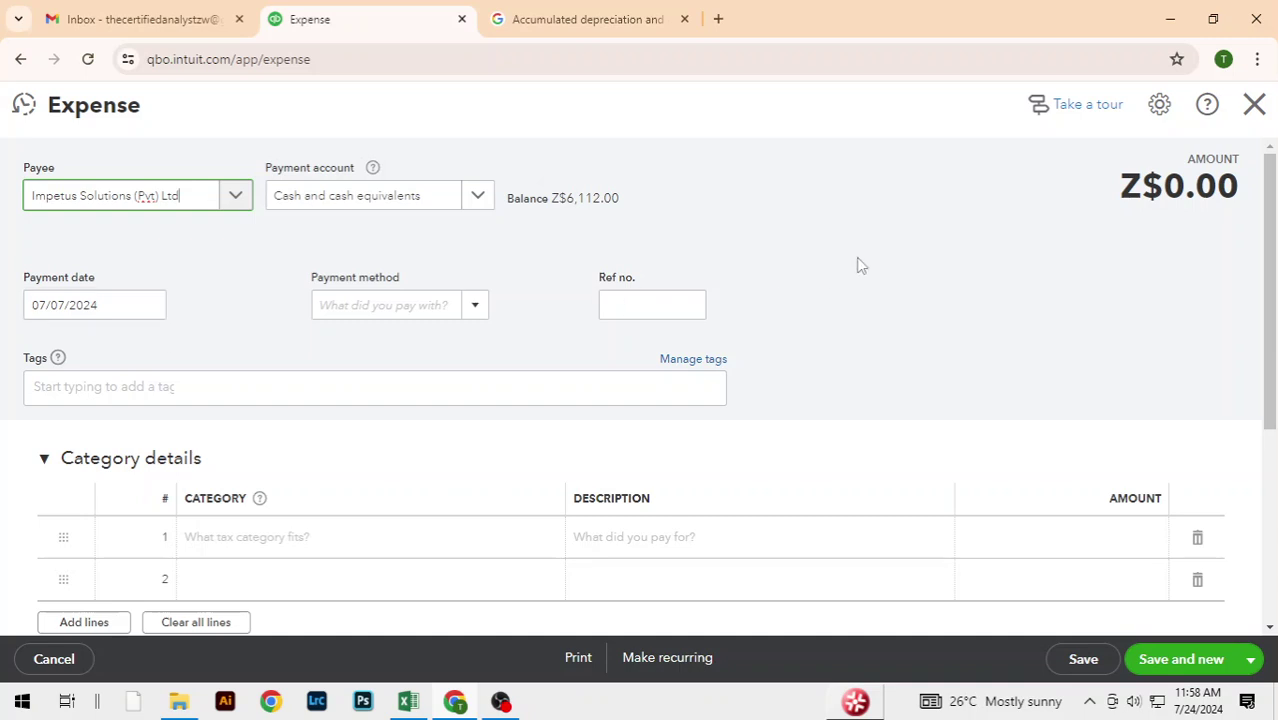
Set the payment date of the Impetus Solutions expense to 07/09/2024 and the payment method to Cash
scroll(884, 260, "down", 1)
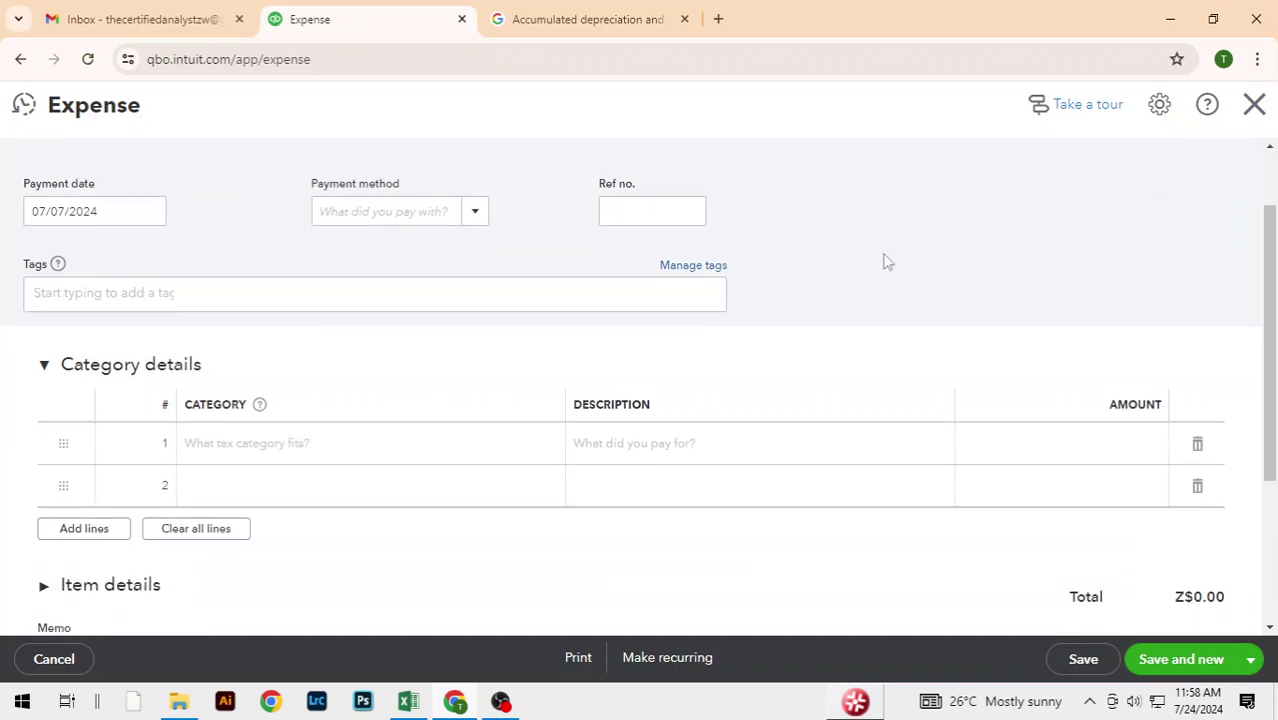
left_click(148, 213)
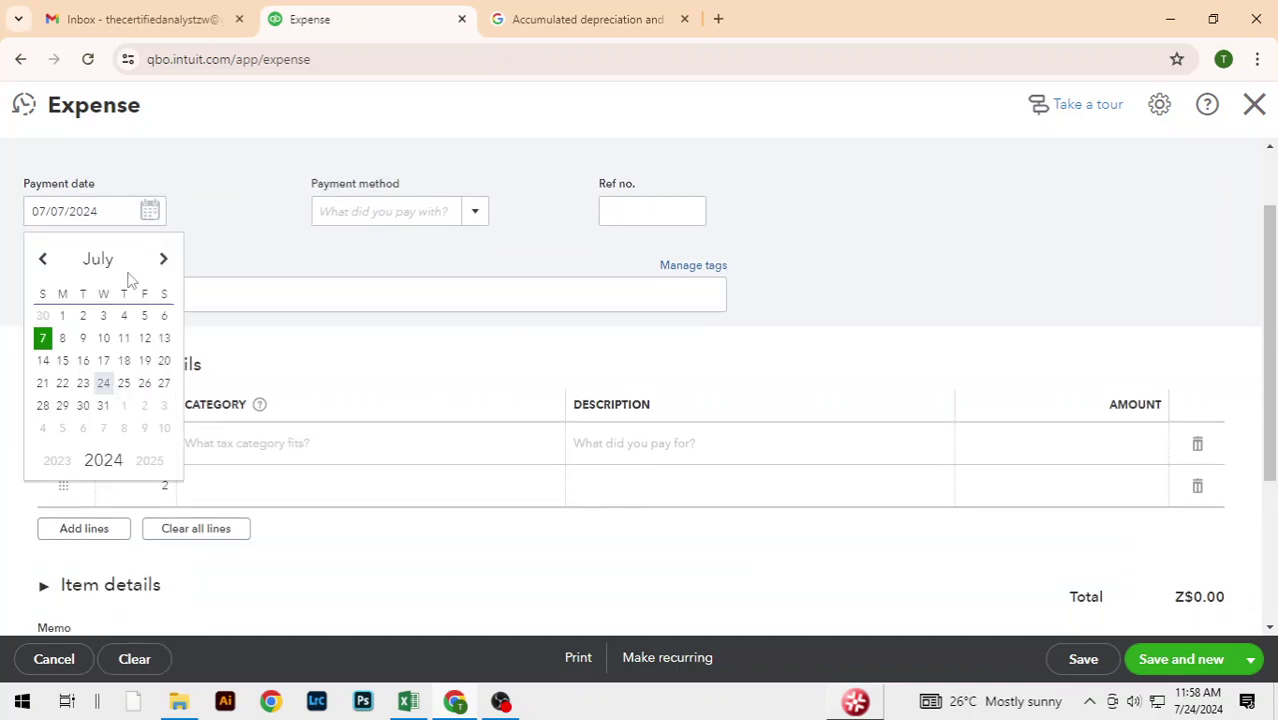
left_click(87, 340)
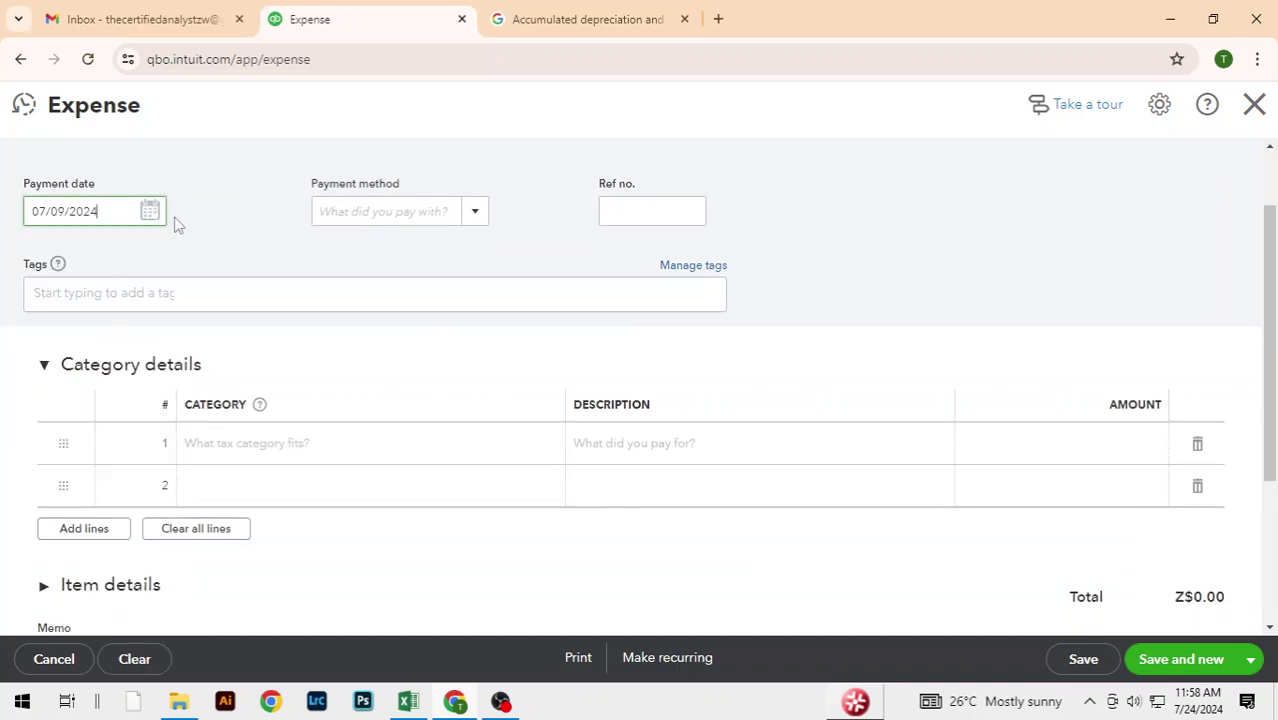
left_click(466, 213)
left_click(346, 279)
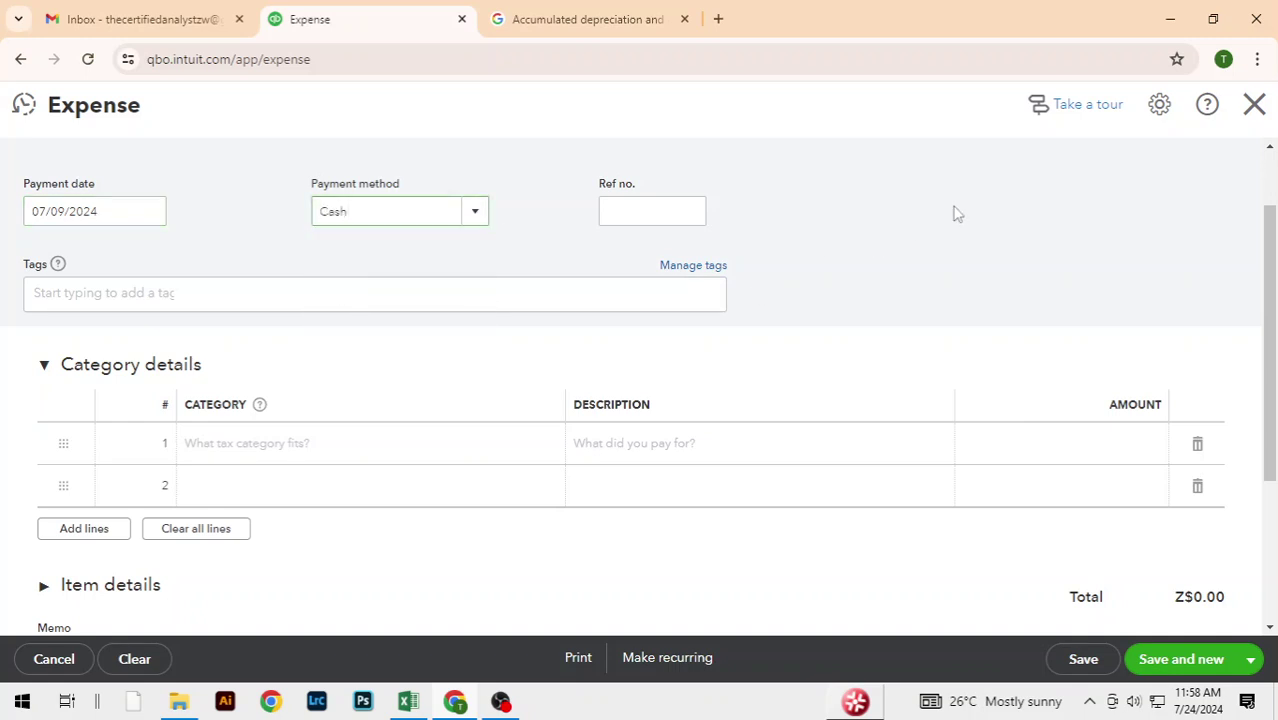
Set the reference number of the Impetus Solutions expense to 003
scroll(955, 210, "down", 1)
scroll(955, 208, "up", 3)
left_click(670, 297)
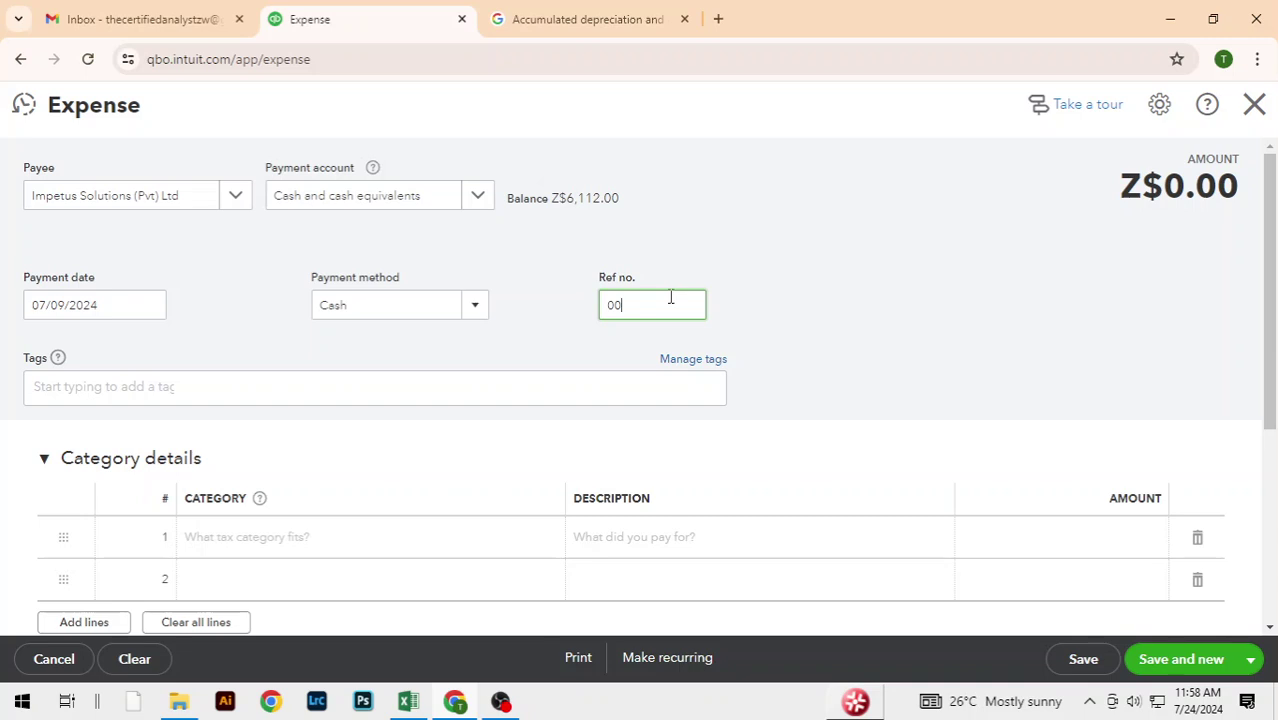
left_click(880, 292)
Set the category of the first expense line to Other selling expenses, checking the expense type in the Excel sheet
scroll(881, 293, "down", 2)
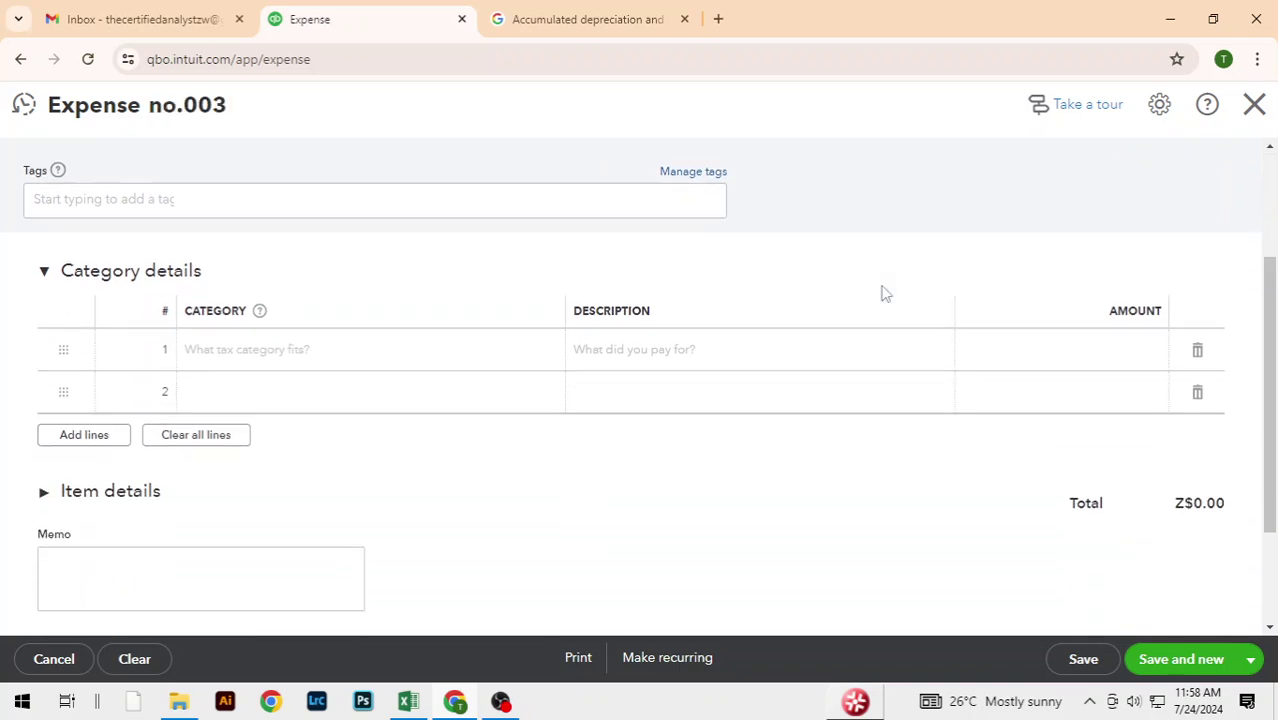
scroll(882, 294, "down", 1)
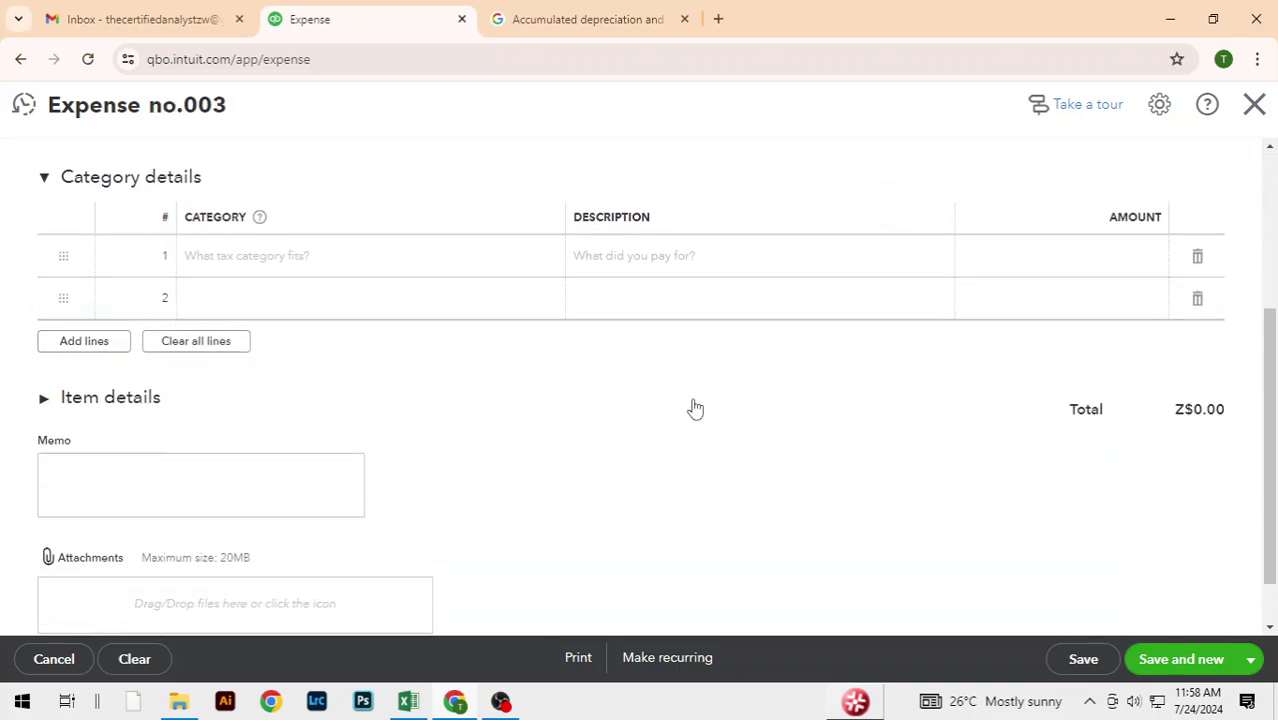
key("alt+Tab")
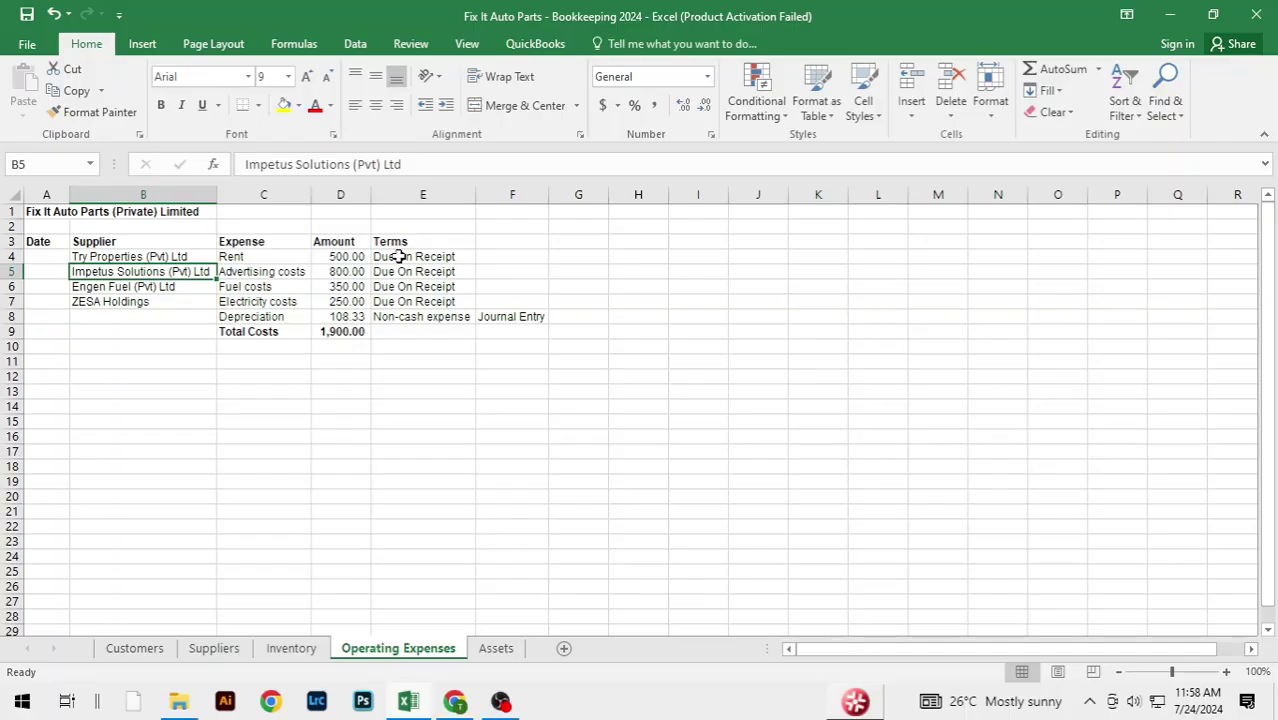
key("alt+Tab")
left_click(499, 264)
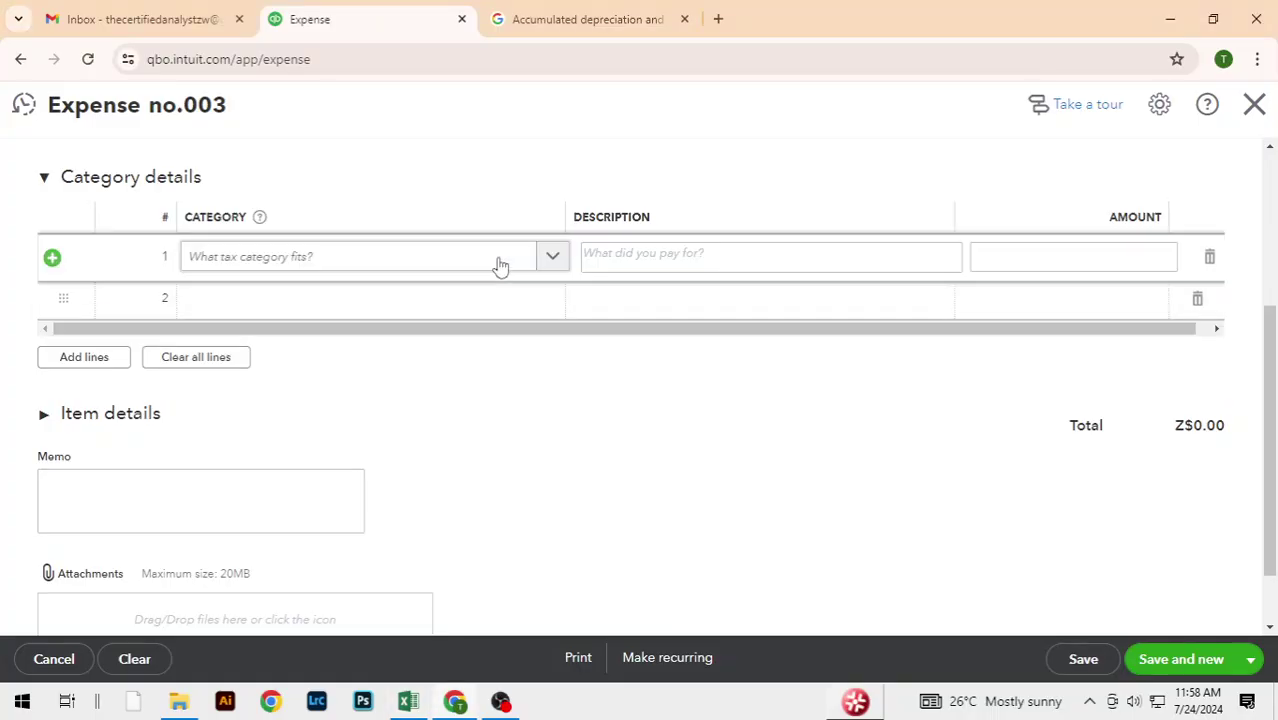
left_click(553, 258)
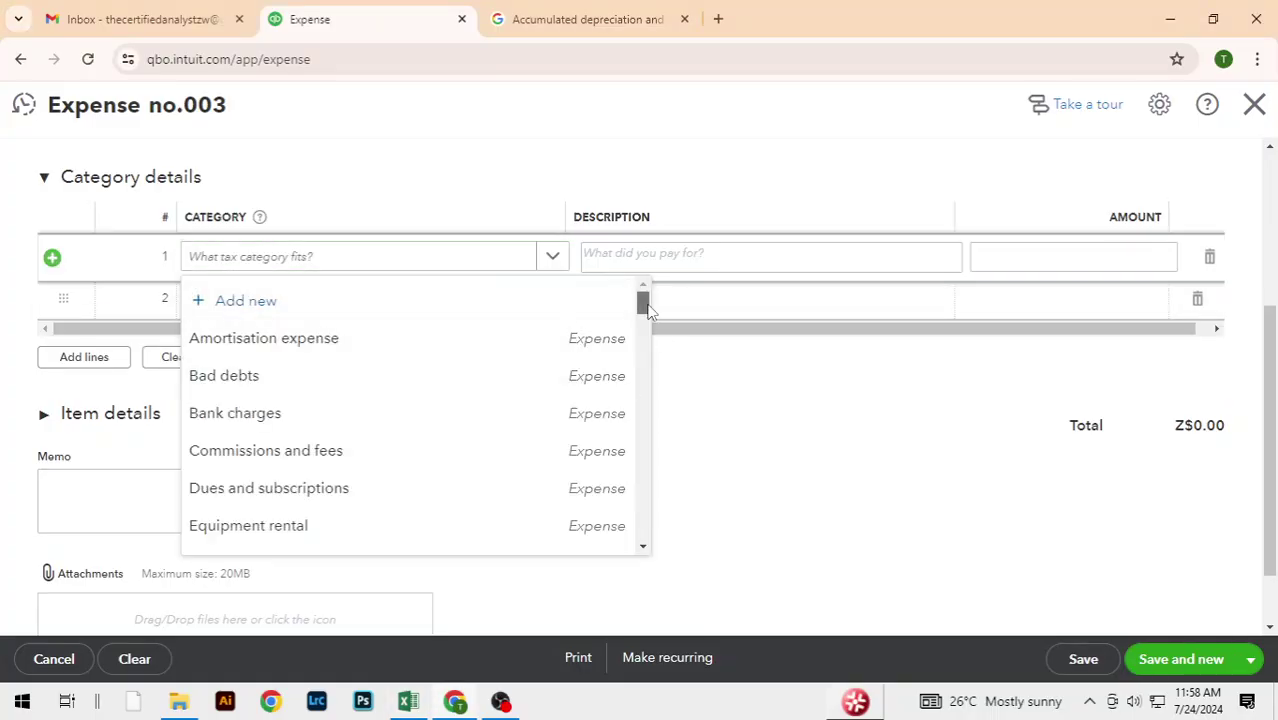
left_click_drag(647, 310, 647, 359)
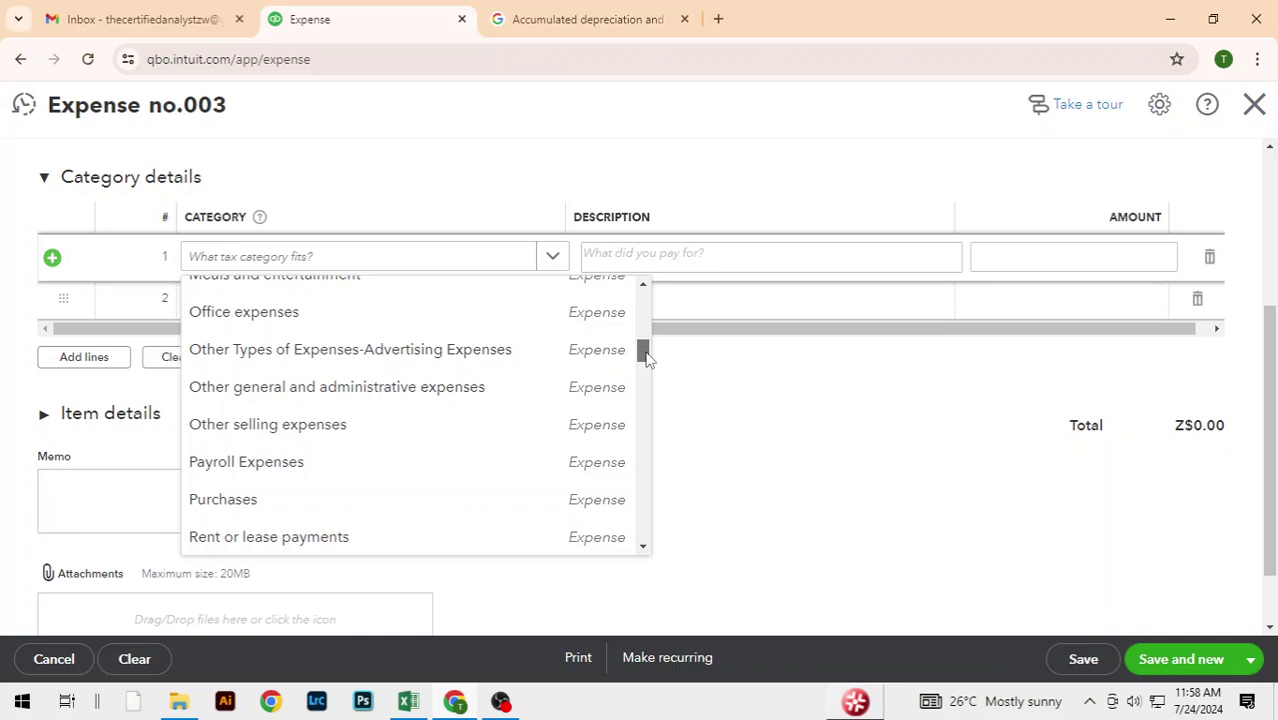
mouse_move(647, 359)
left_mouse_down()
mouse_move(659, 494)
mouse_move(641, 361)
left_mouse_up()
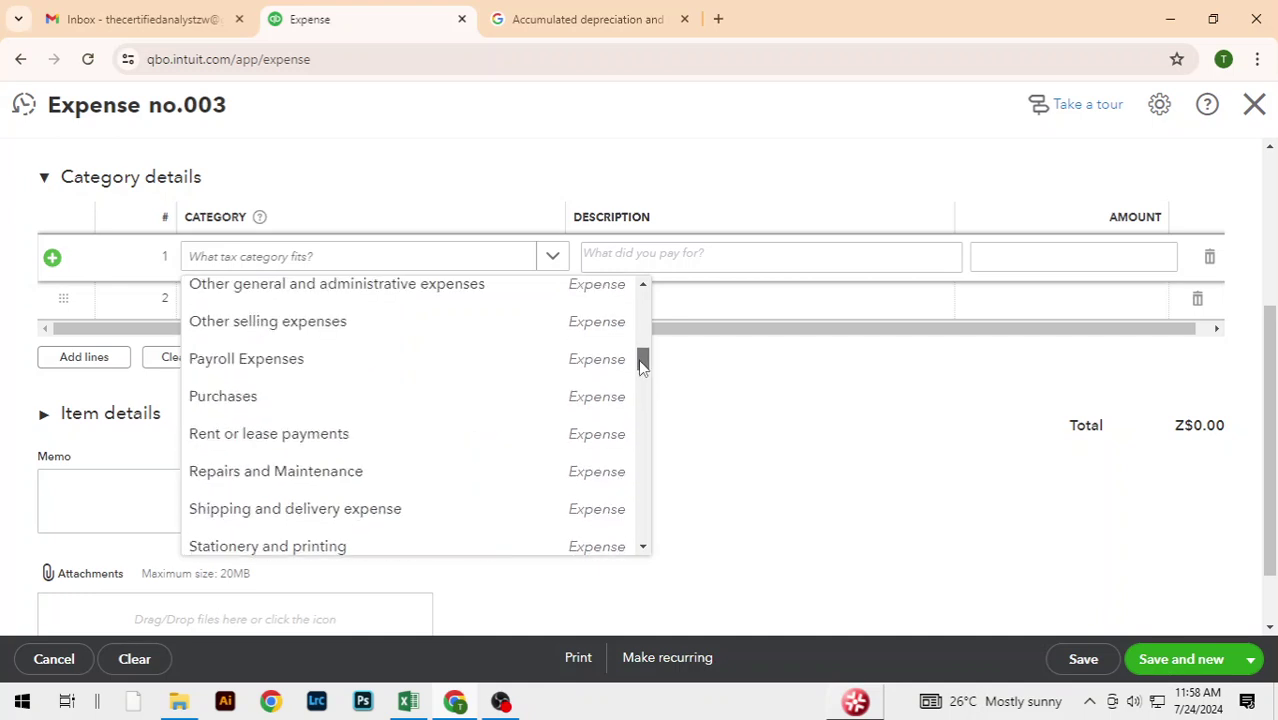
left_click(377, 323)
left_click(765, 449)
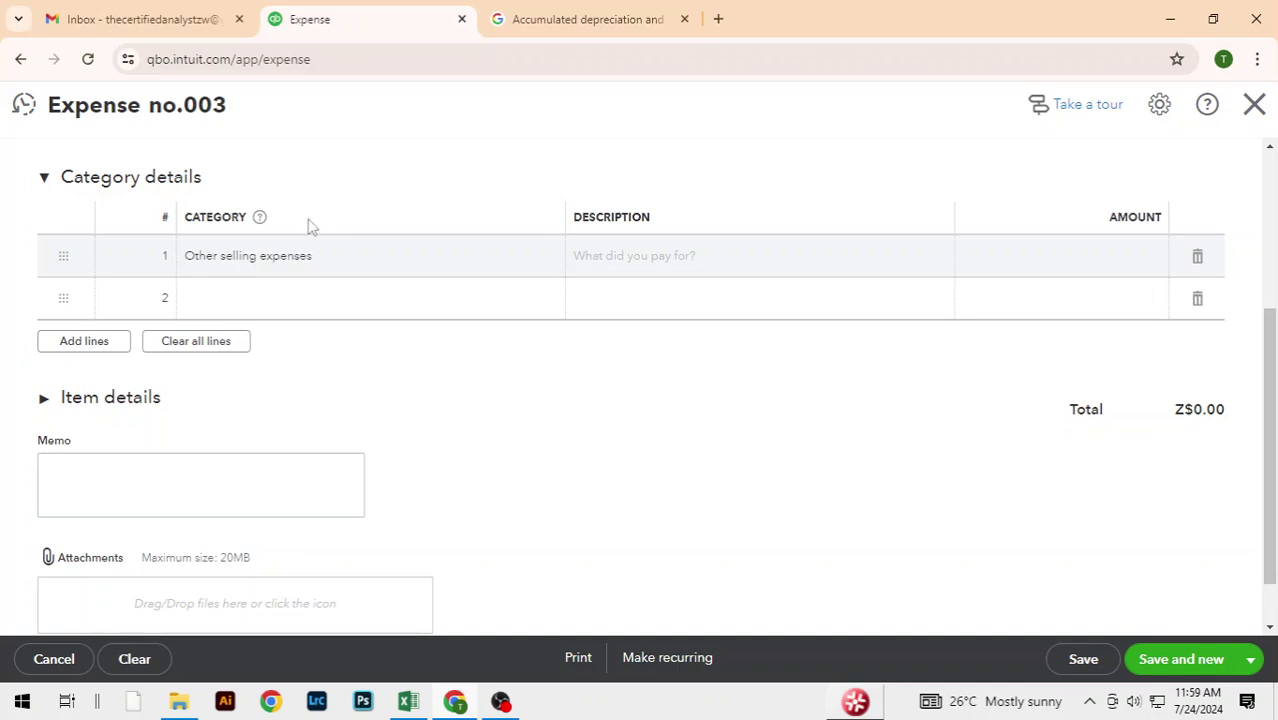
Enter 800 as the amount of the selling expenses line, checking it in Excel, and save the expense to start a new one
left_click(1060, 259)
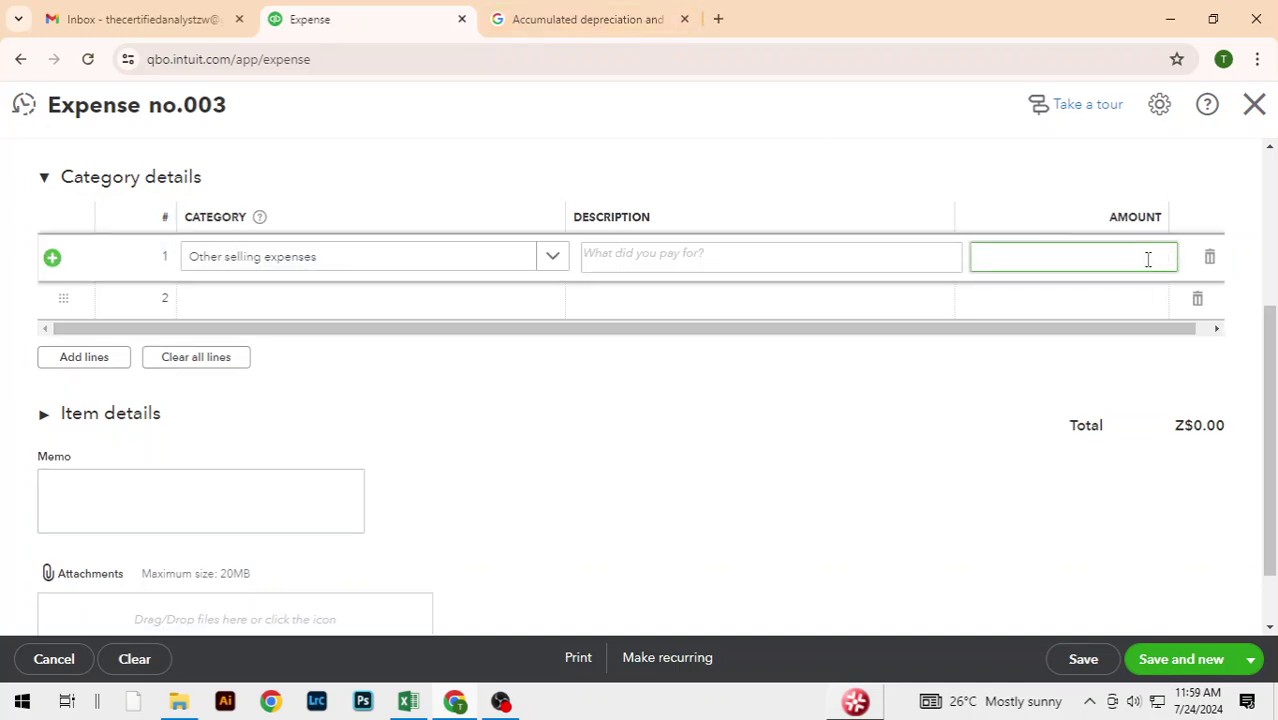
key("alt+Tab")
key("alt+Tab")
left_click(933, 405)
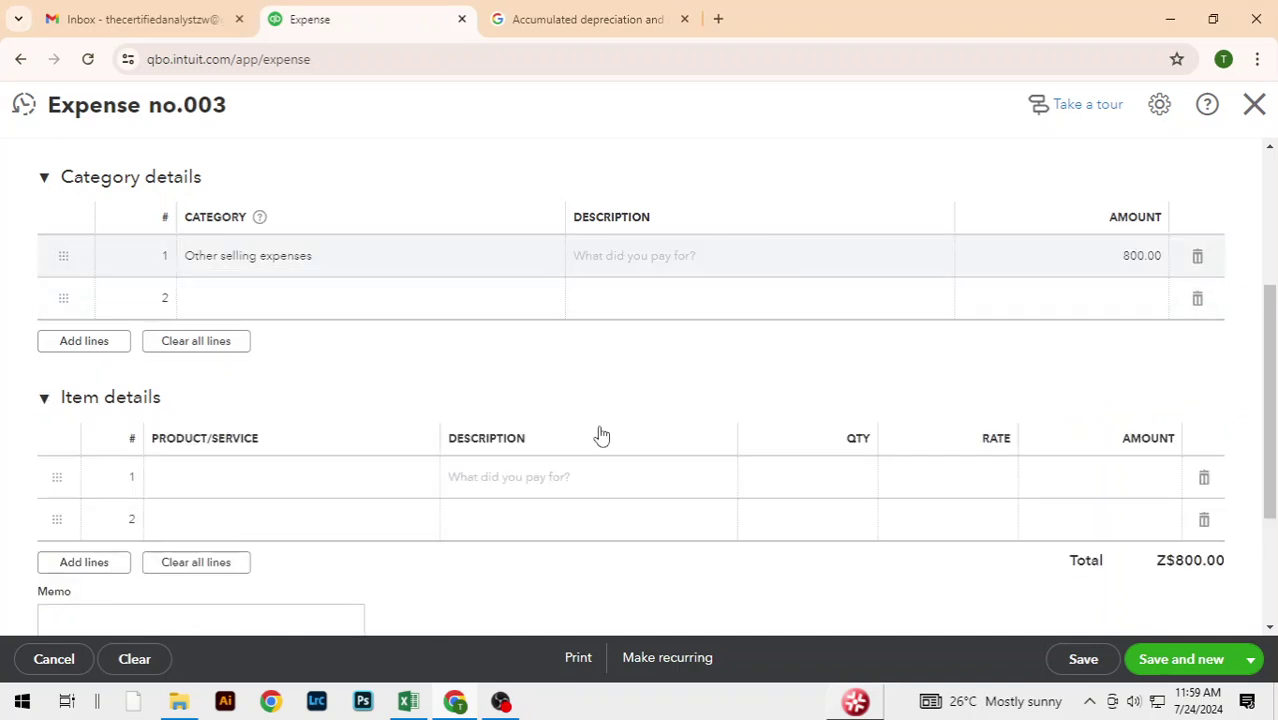
left_click(46, 406)
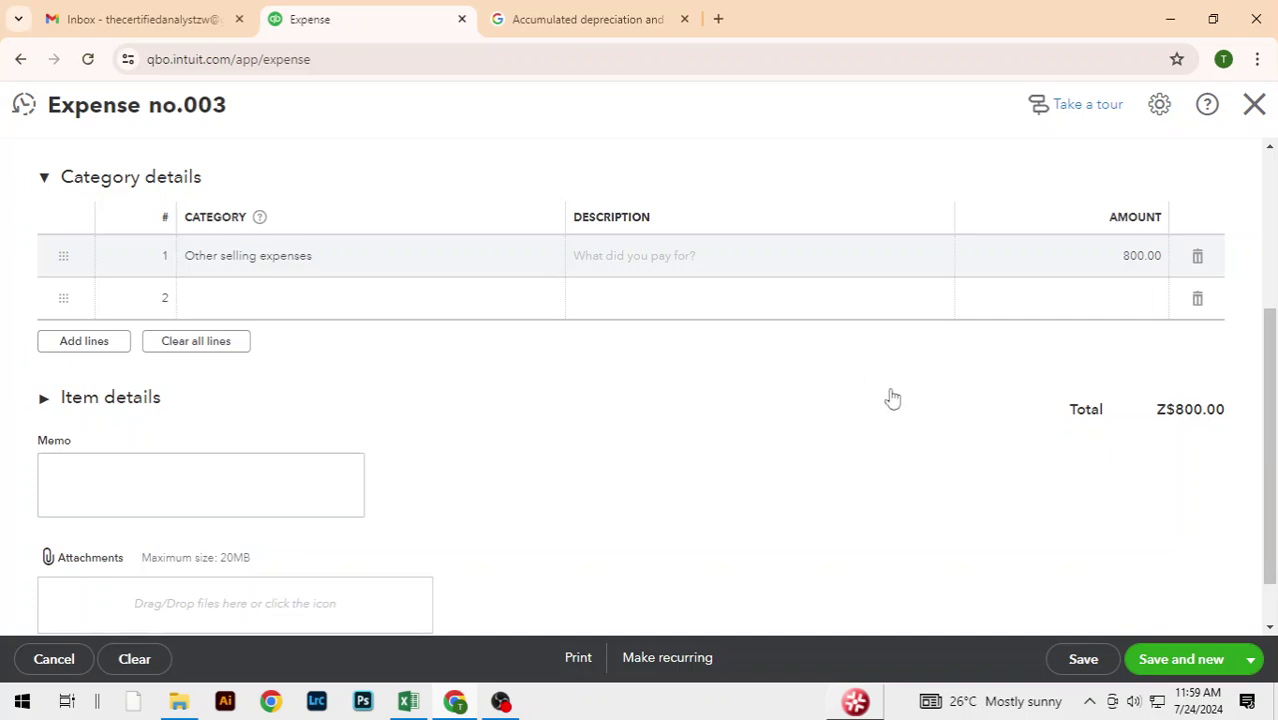
scroll(945, 417, "up", 3)
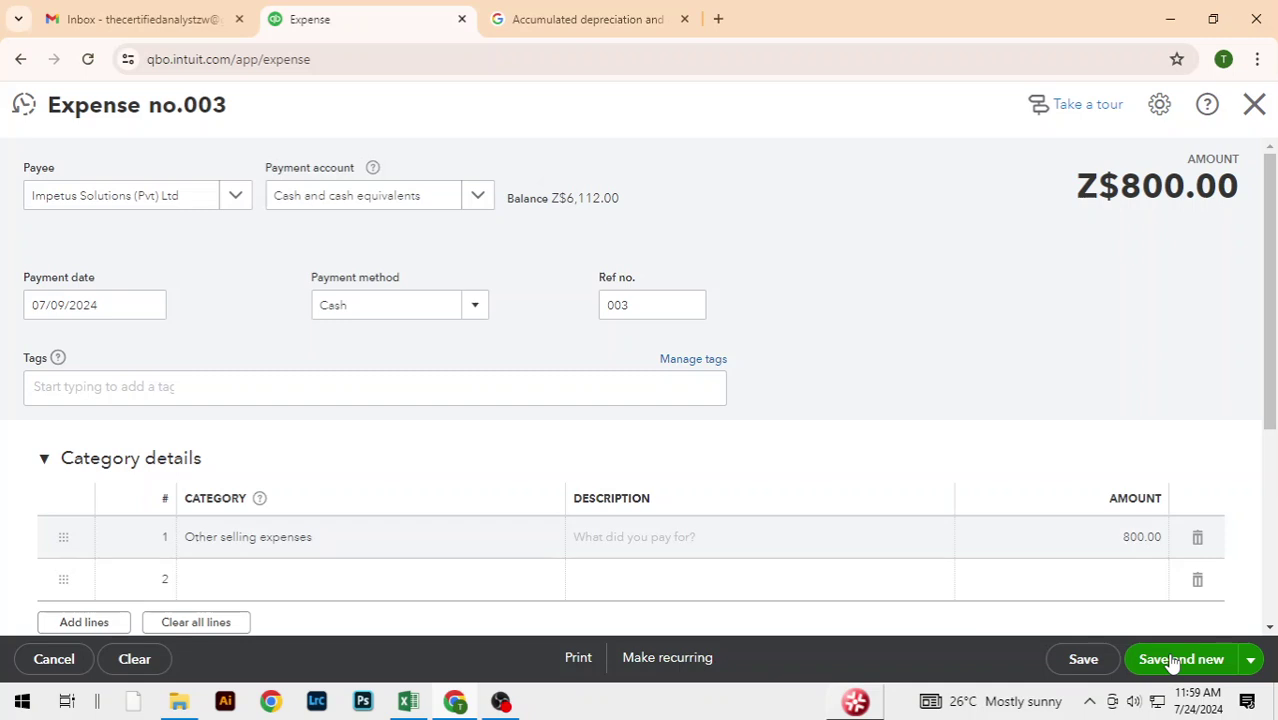
left_click(1174, 660)
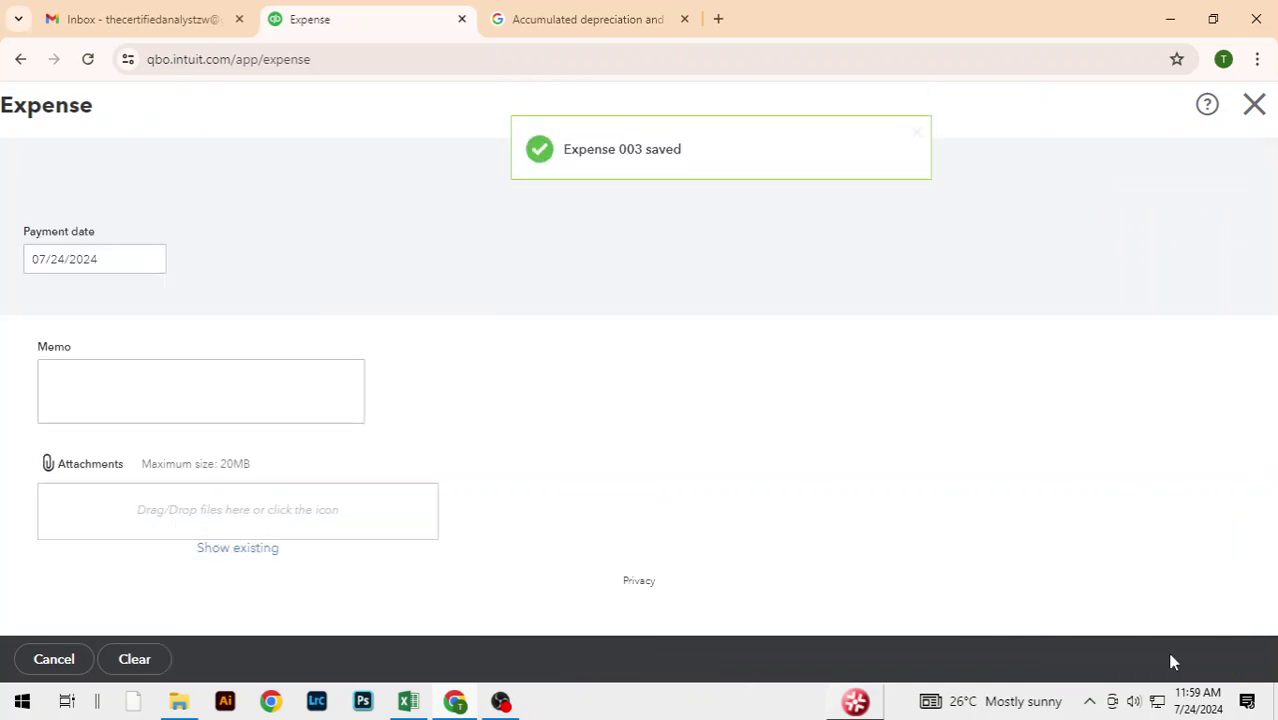
Set the payee of the new expense to Engen Fuel (Pvt) Ltd from the Excel sheet, and try to set the payment method to Cash
key("alt+Tab")
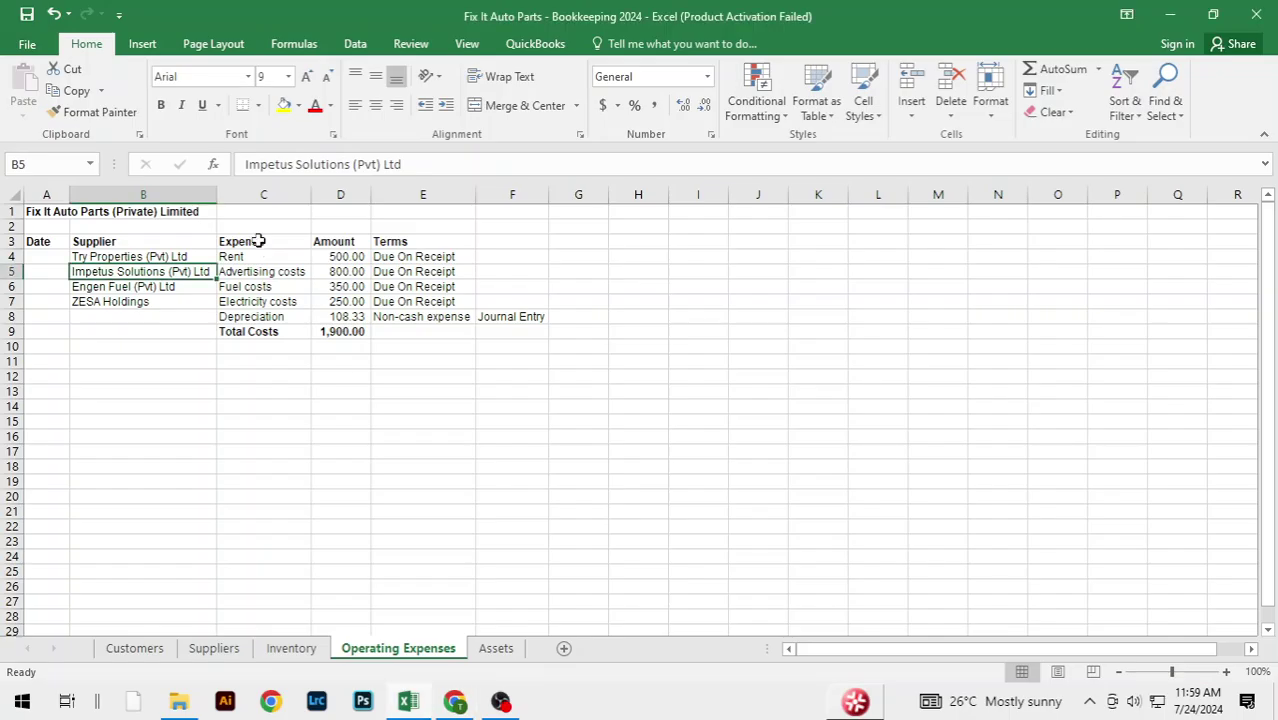
key("Down")
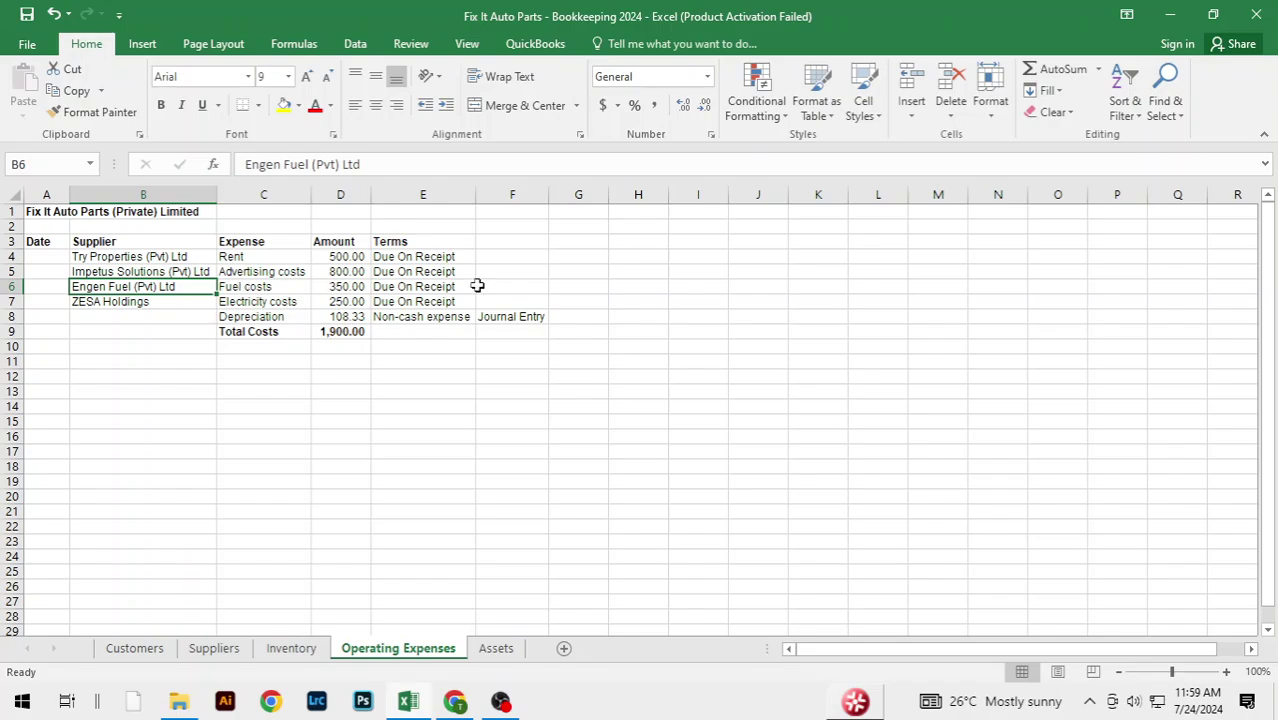
key("alt+Tab")
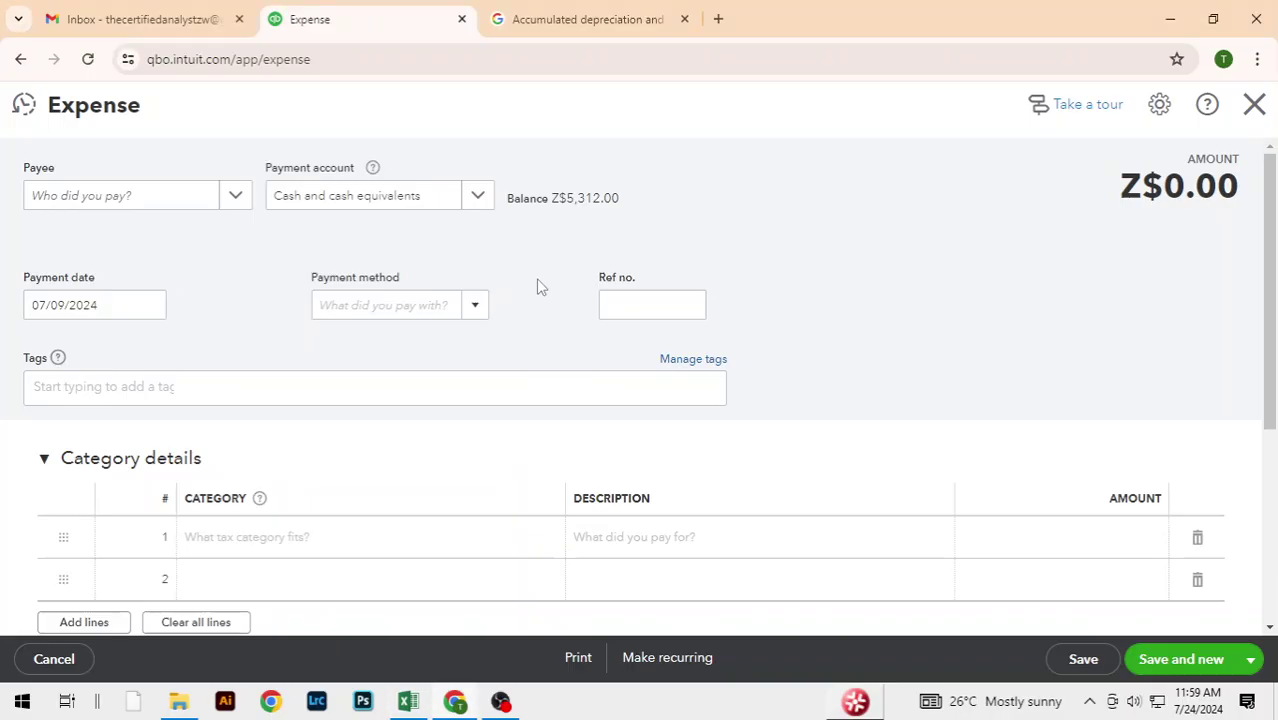
left_click(237, 196)
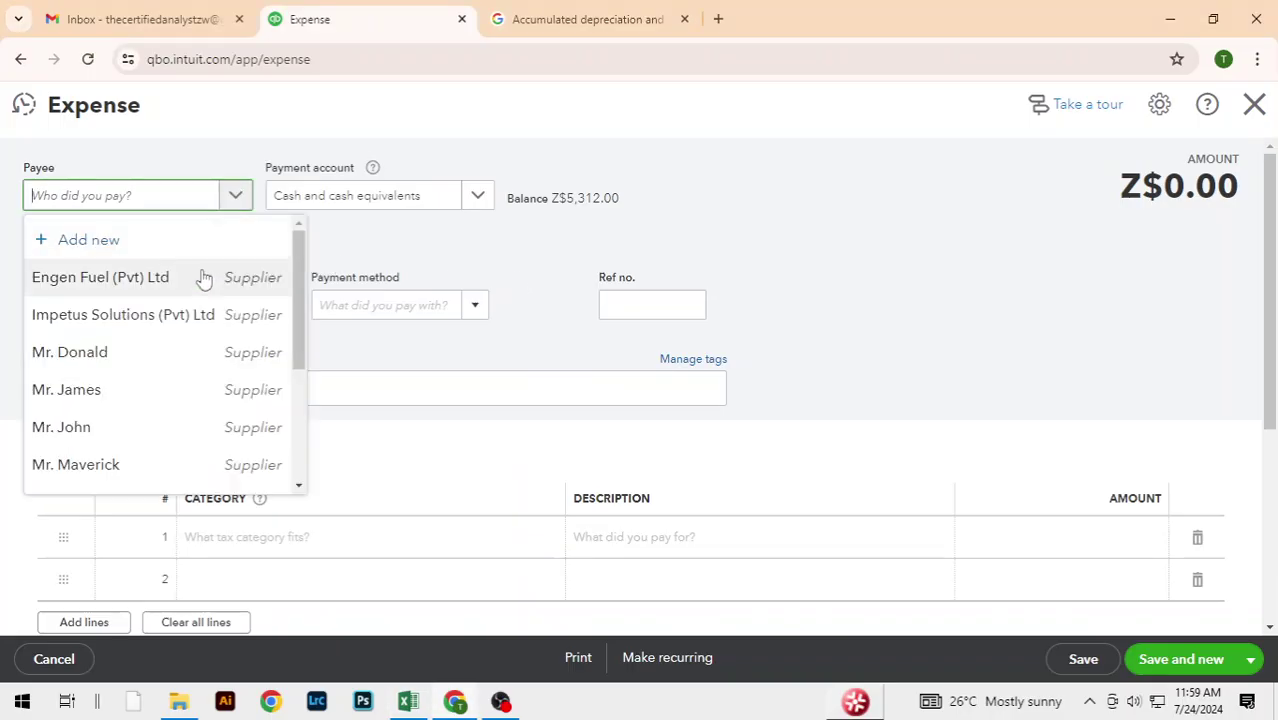
left_click(140, 280)
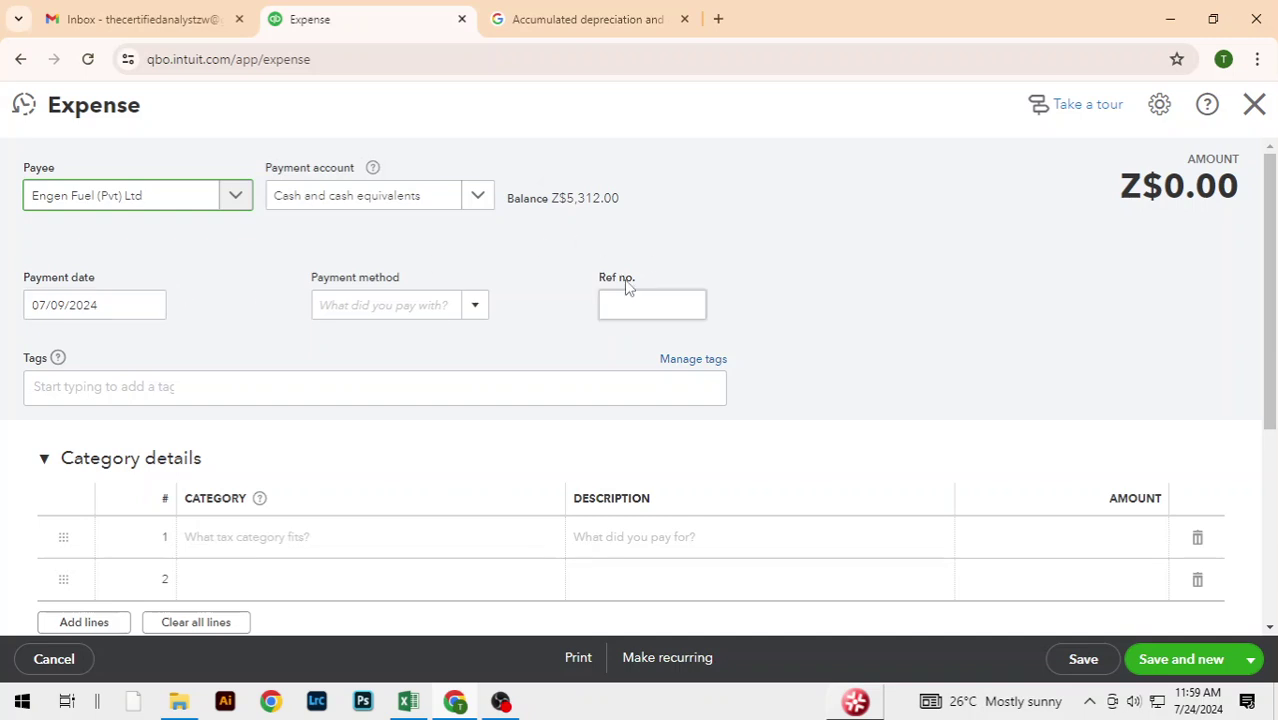
left_click(474, 307)
left_click(362, 371)
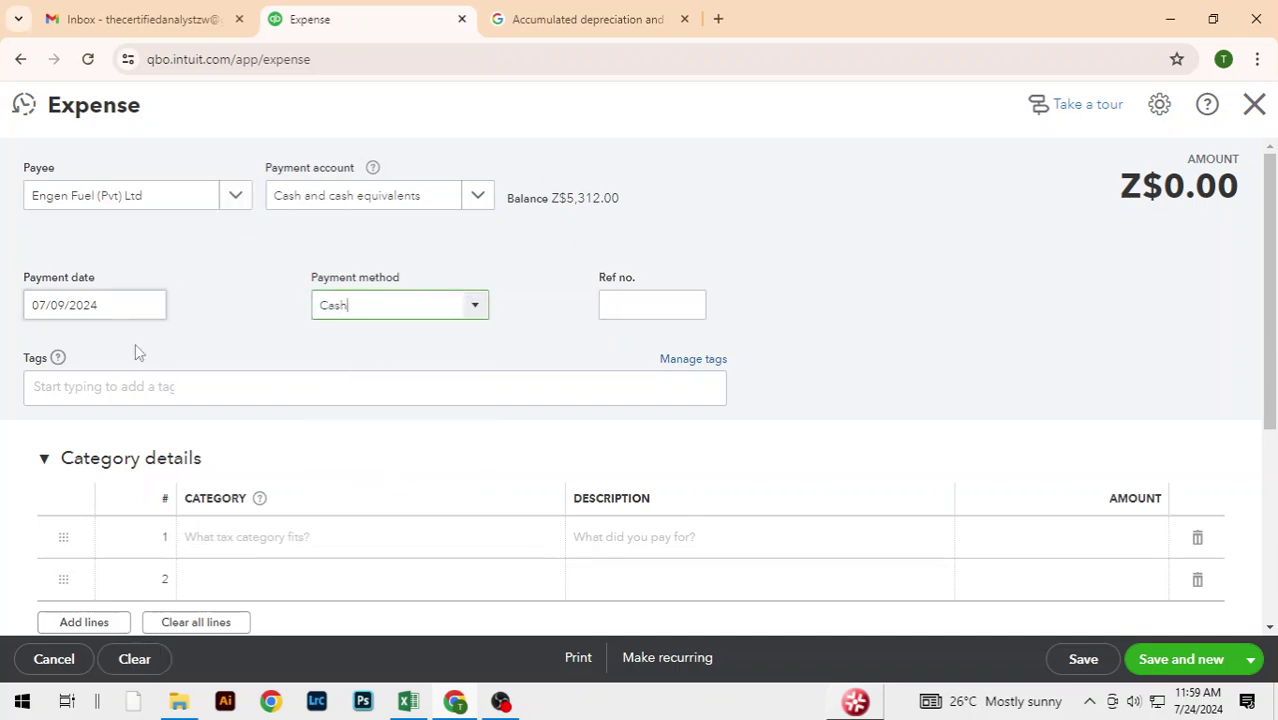
Set the payment date of the Engen Fuel expense to 07/02/2024 and its reference number to 004
left_click(151, 306)
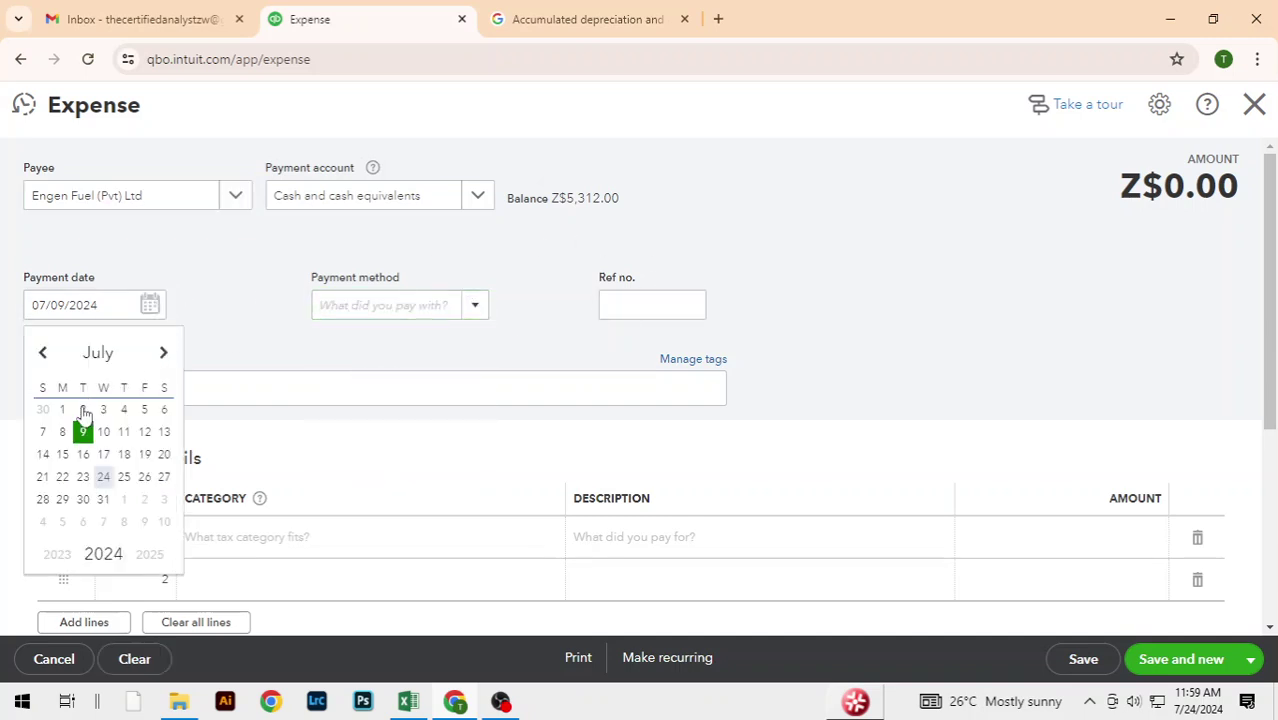
left_click(83, 410)
left_click(913, 262)
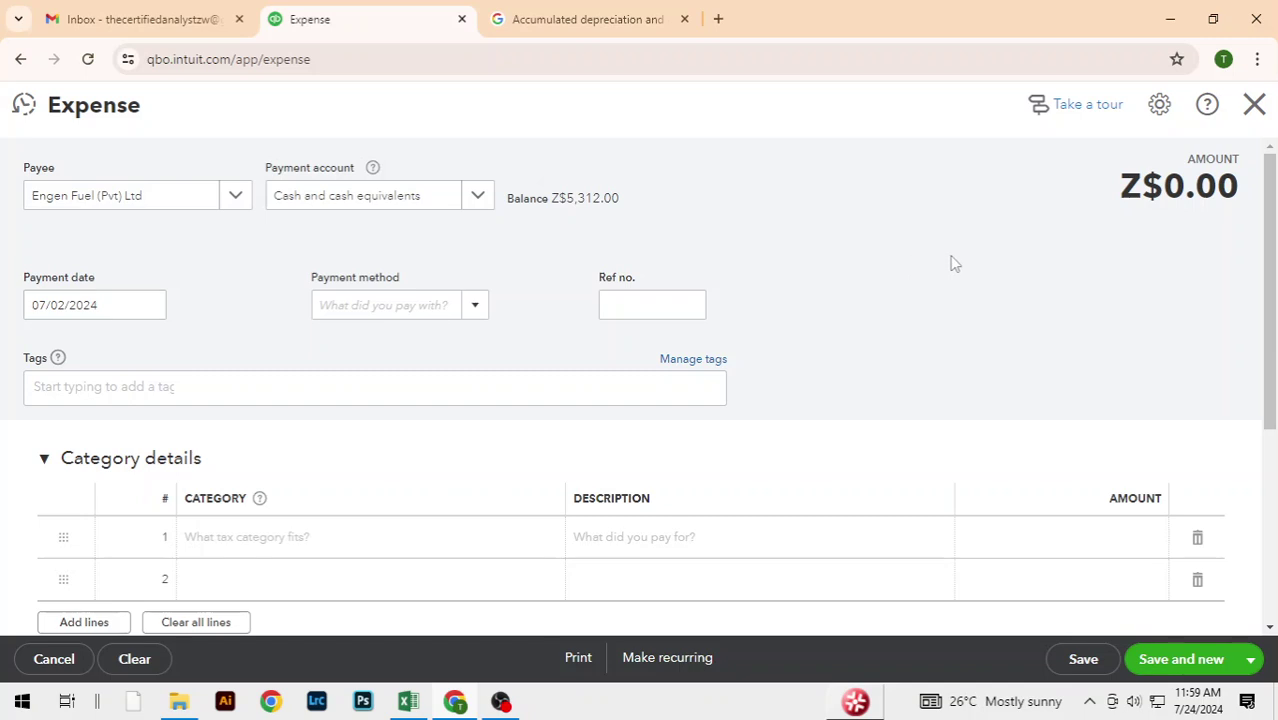
left_click(690, 302)
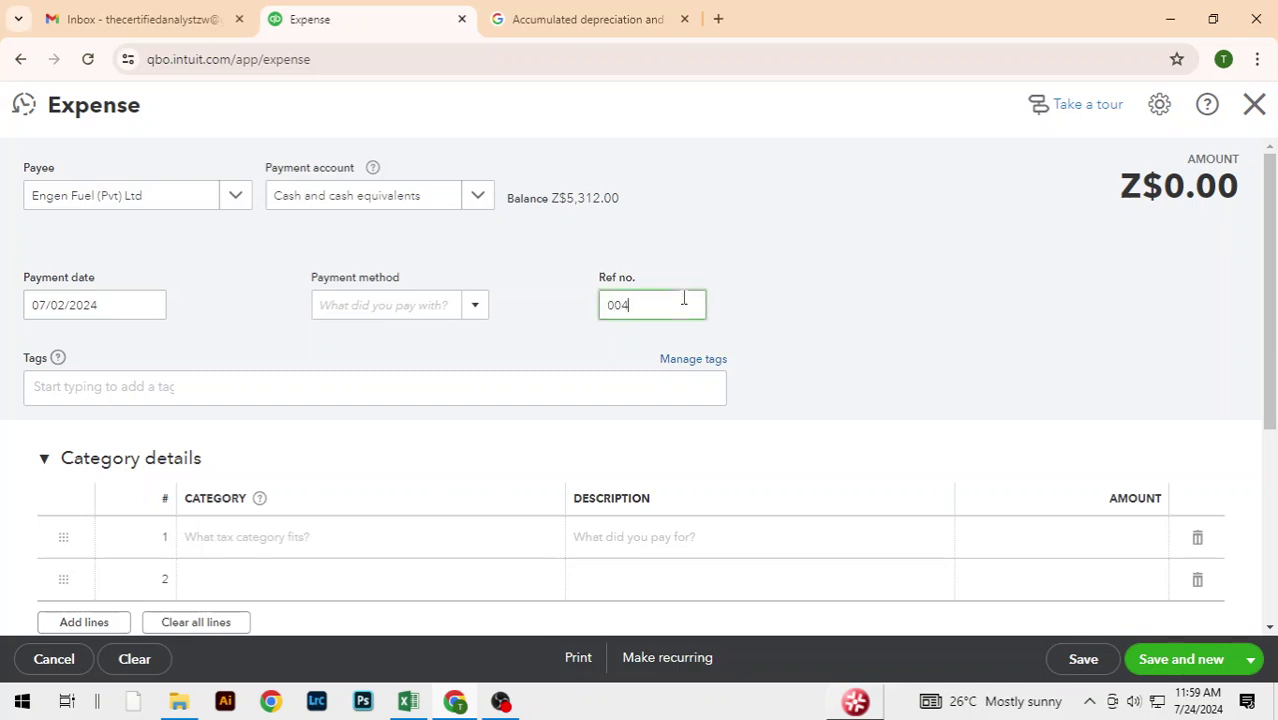
left_click(852, 280)
Open the category choices for the first line of the Engen Fuel expense, checking the expense type in the Excel sheet
scroll(893, 245, "down", 2)
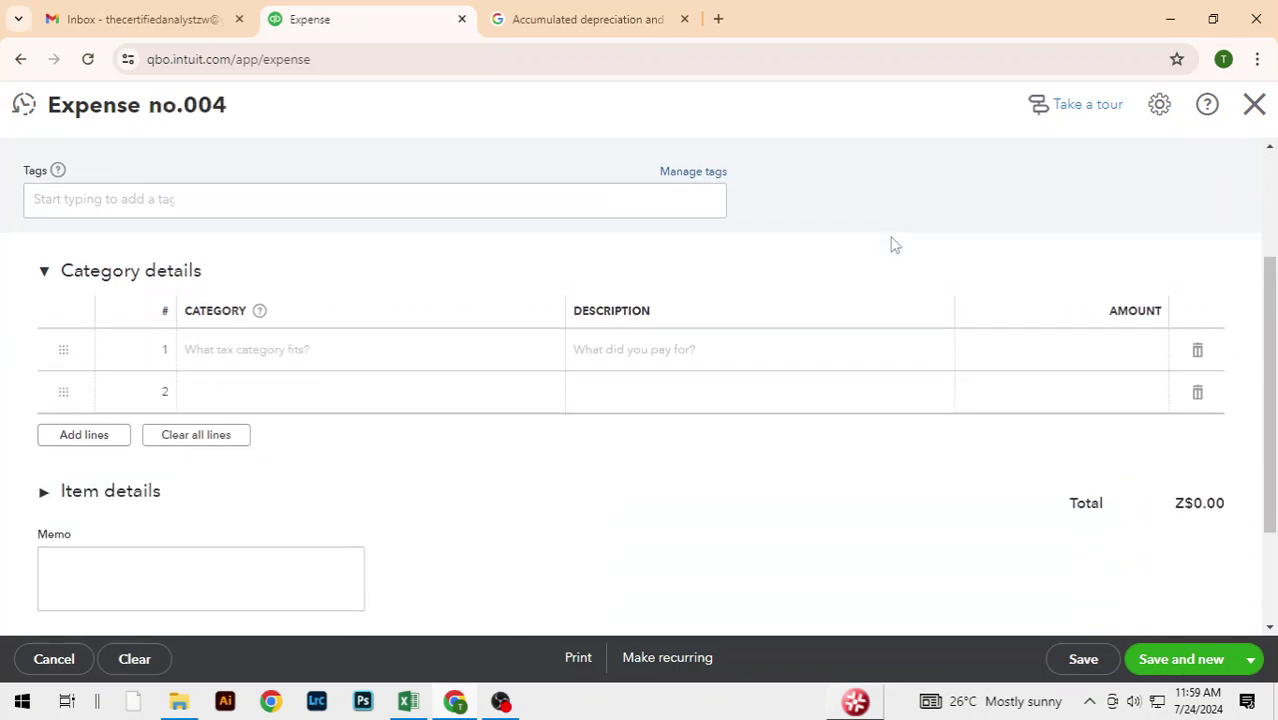
scroll(893, 245, "down", 1)
left_click(527, 262)
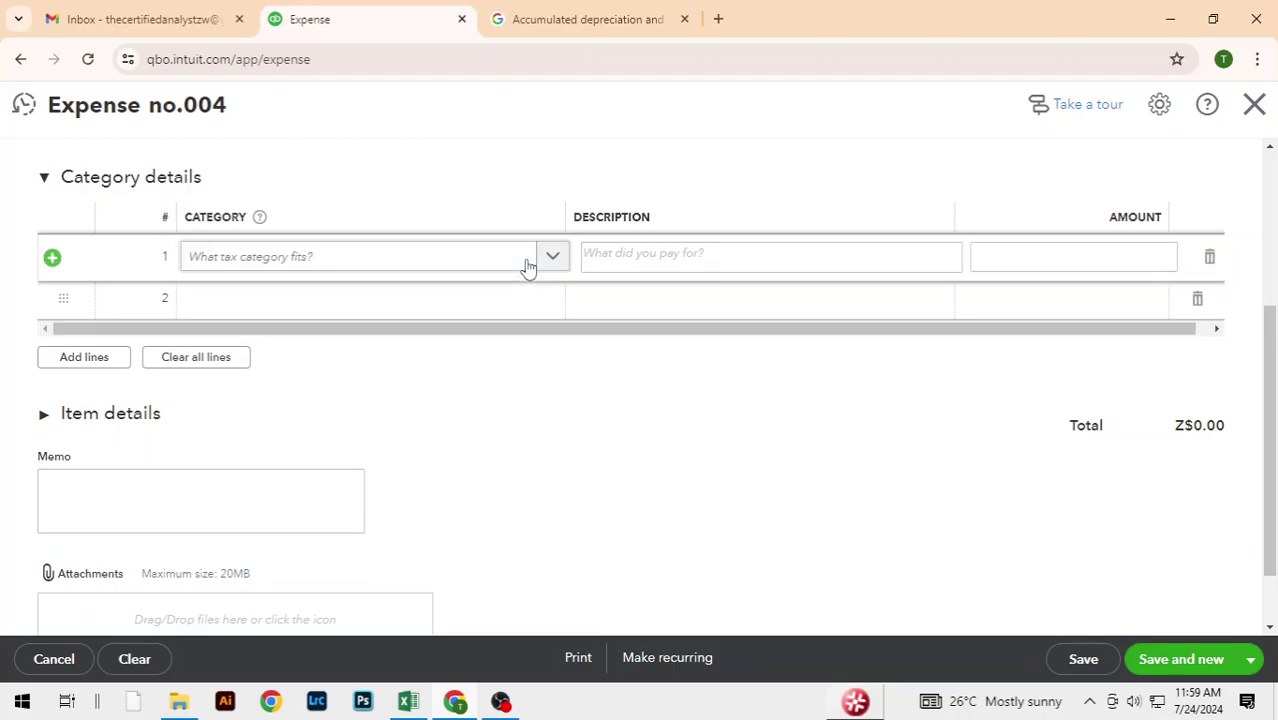
key("alt+Tab")
key("alt+Tab")
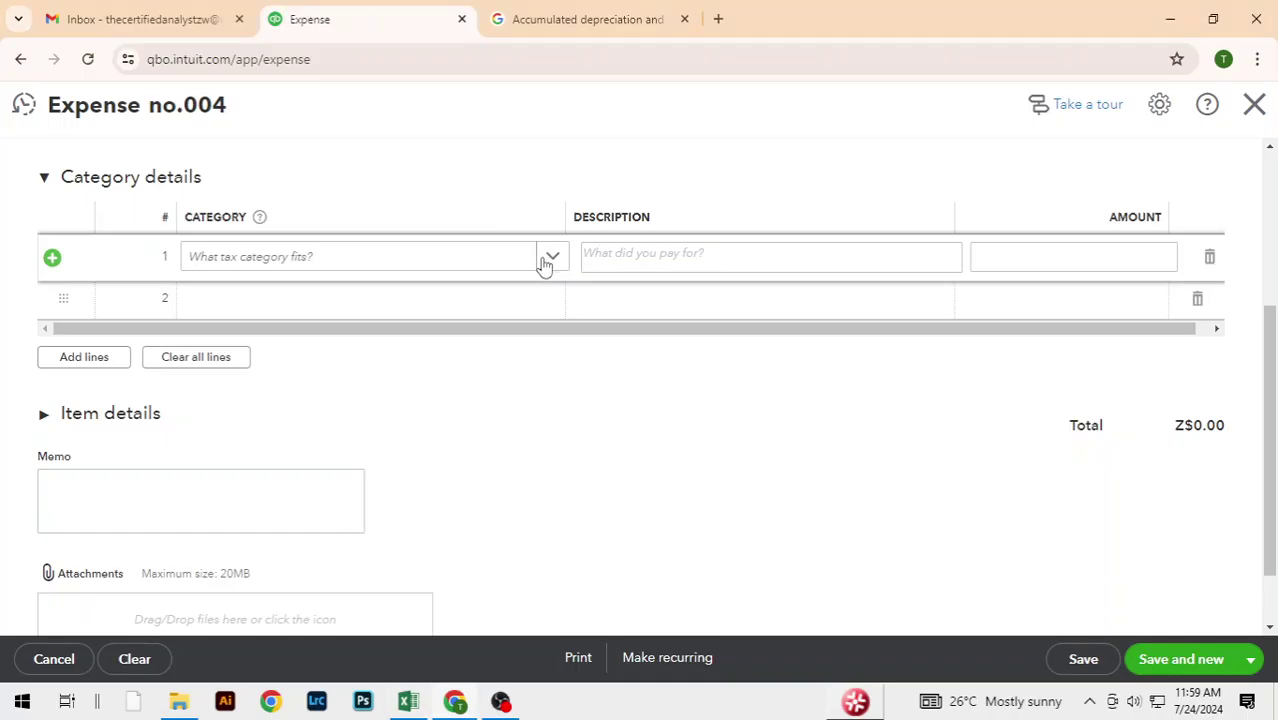
left_click(551, 259)
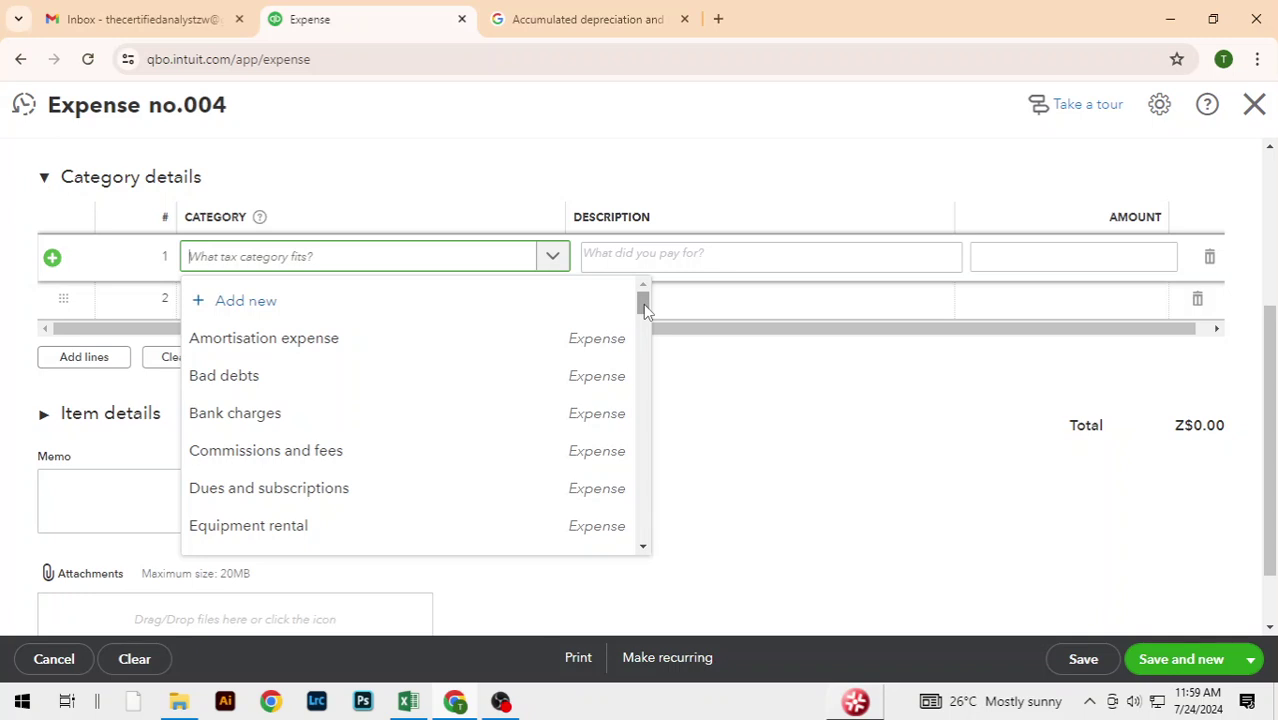
Try to find a fuel category by searching for "fue"
type("fue")
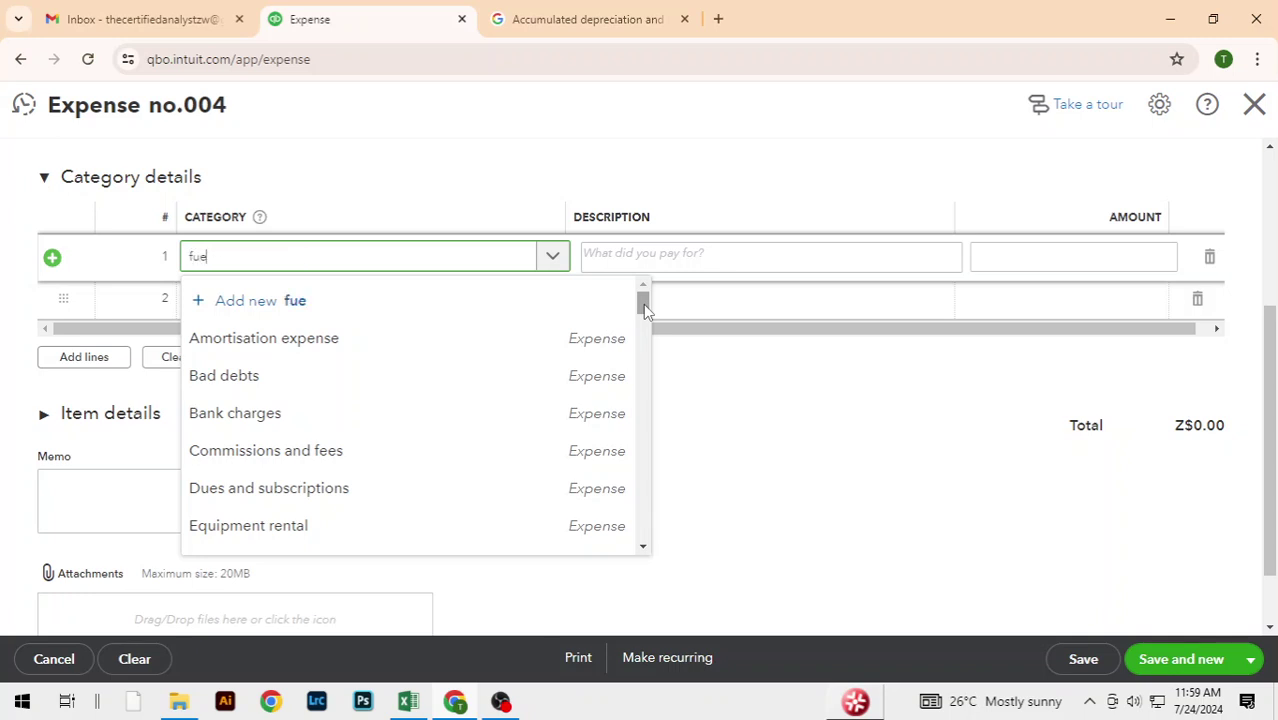
key("BackSpace")
key("BackSpace")
key("BackSpace")
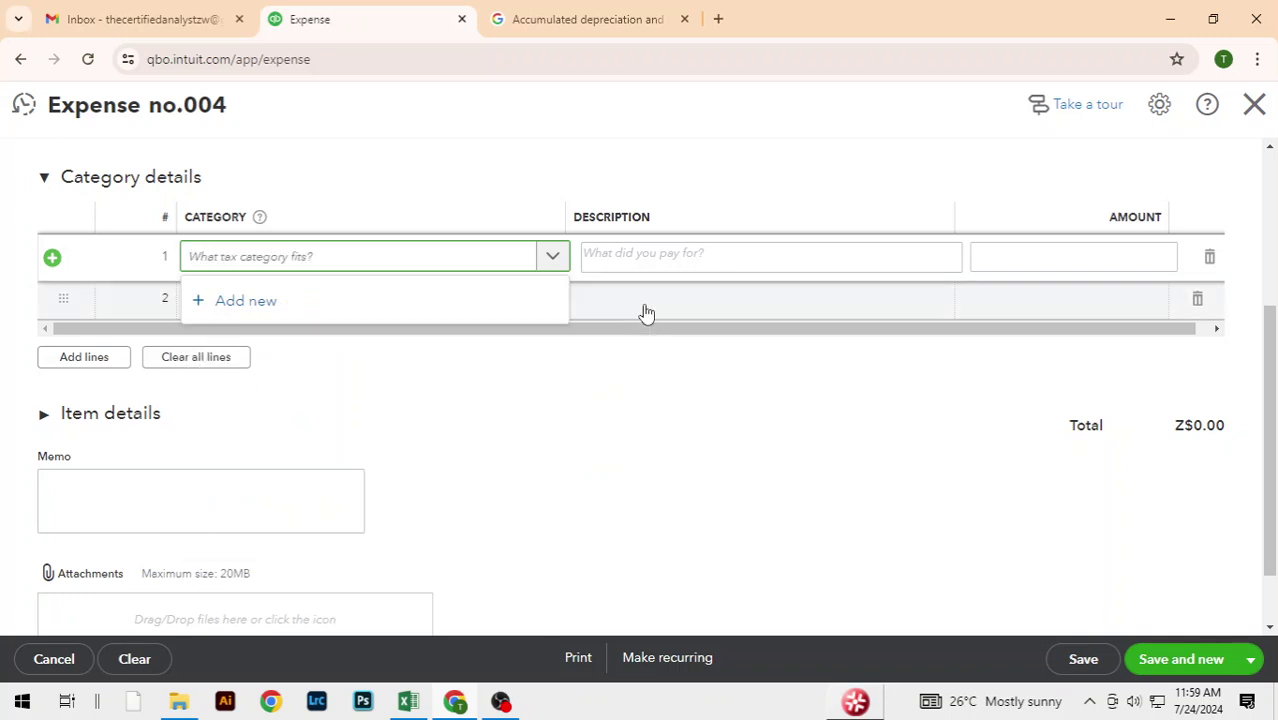
Set the category of the first expense line to Travel expenses - general and admin expenses
left_click(551, 259)
left_click(551, 259)
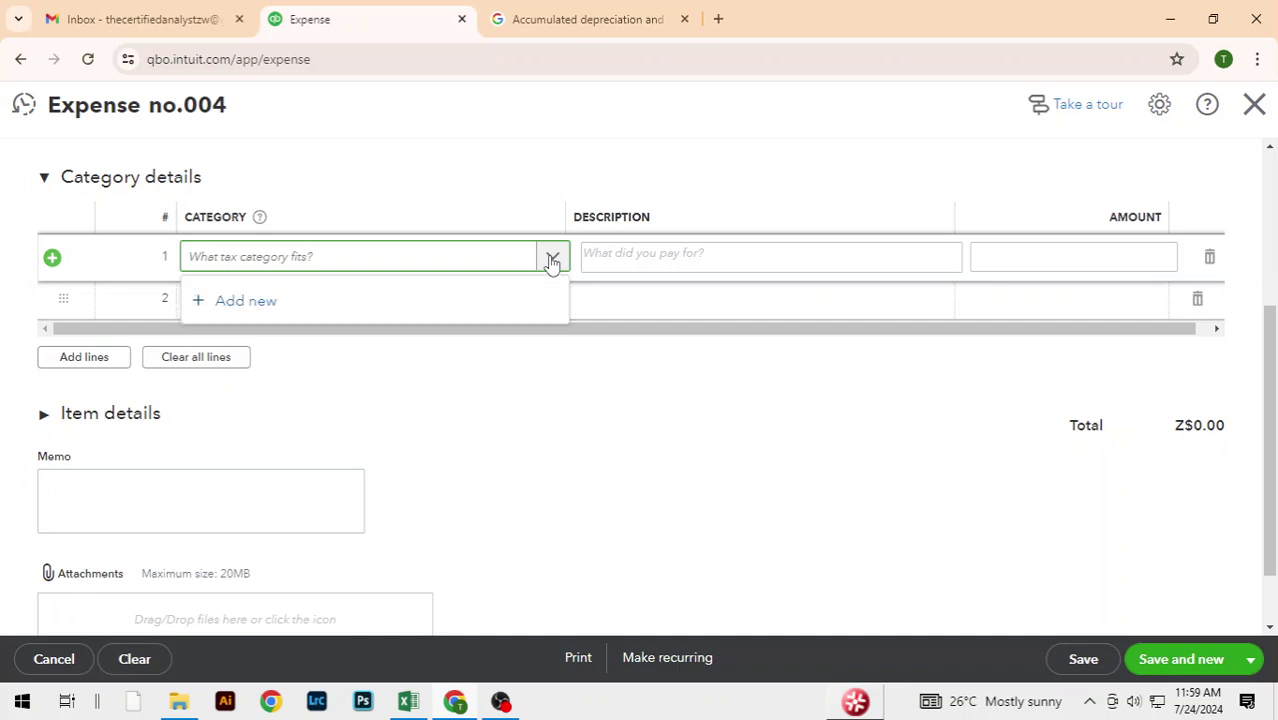
left_click_drag(643, 299, 636, 374)
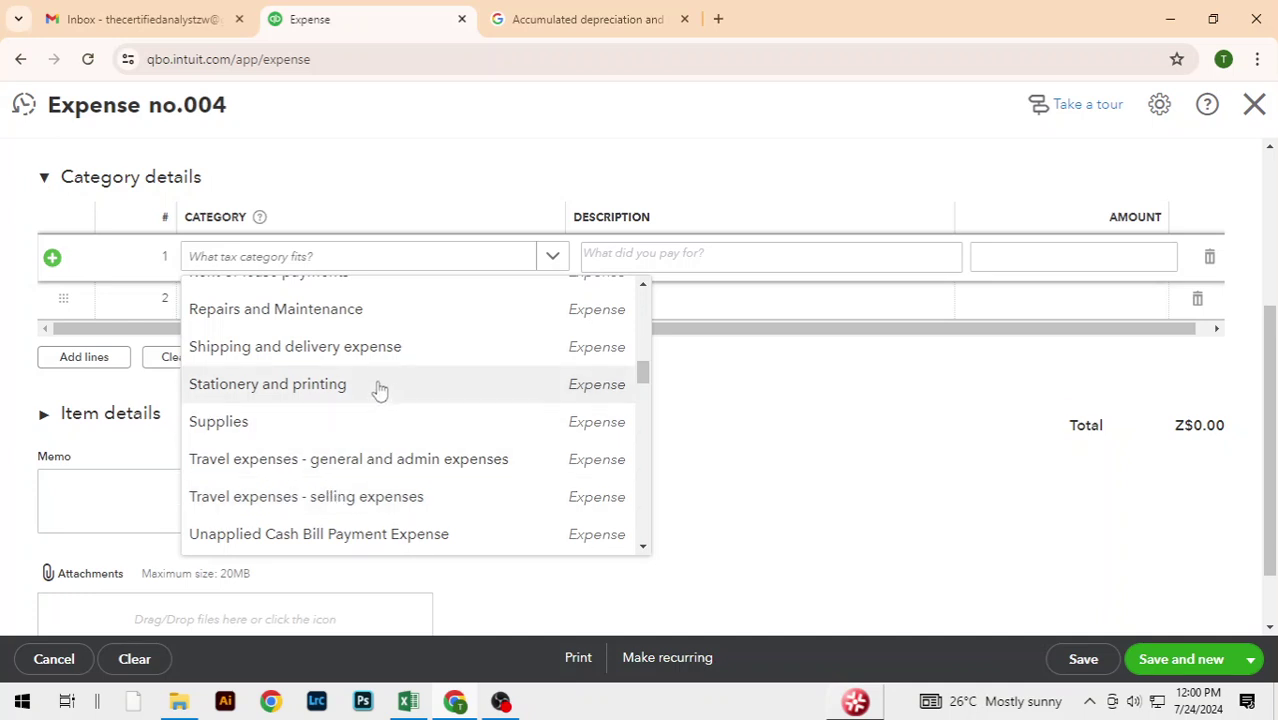
left_click(283, 462)
left_click(846, 390)
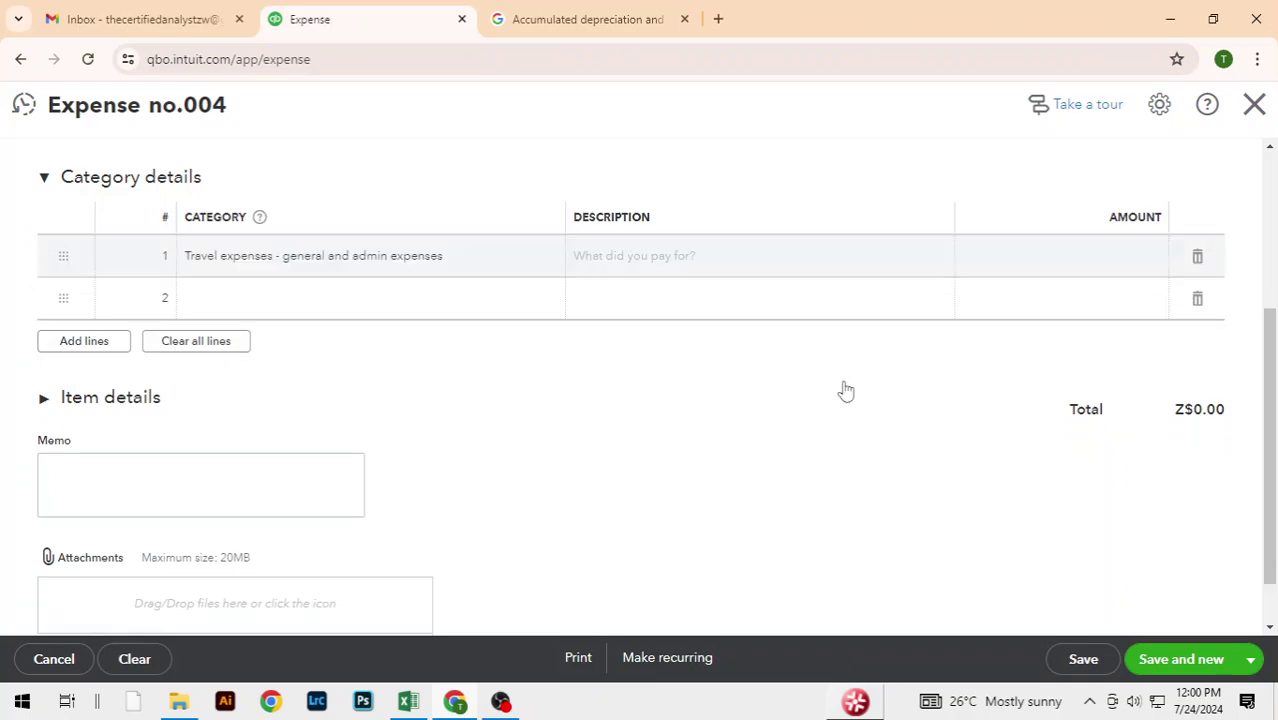
Enter 350 as the amount of the travel expenses line, checking it in Excel, and save the expense to start a new one
left_click(1101, 256)
key("alt+Tab")
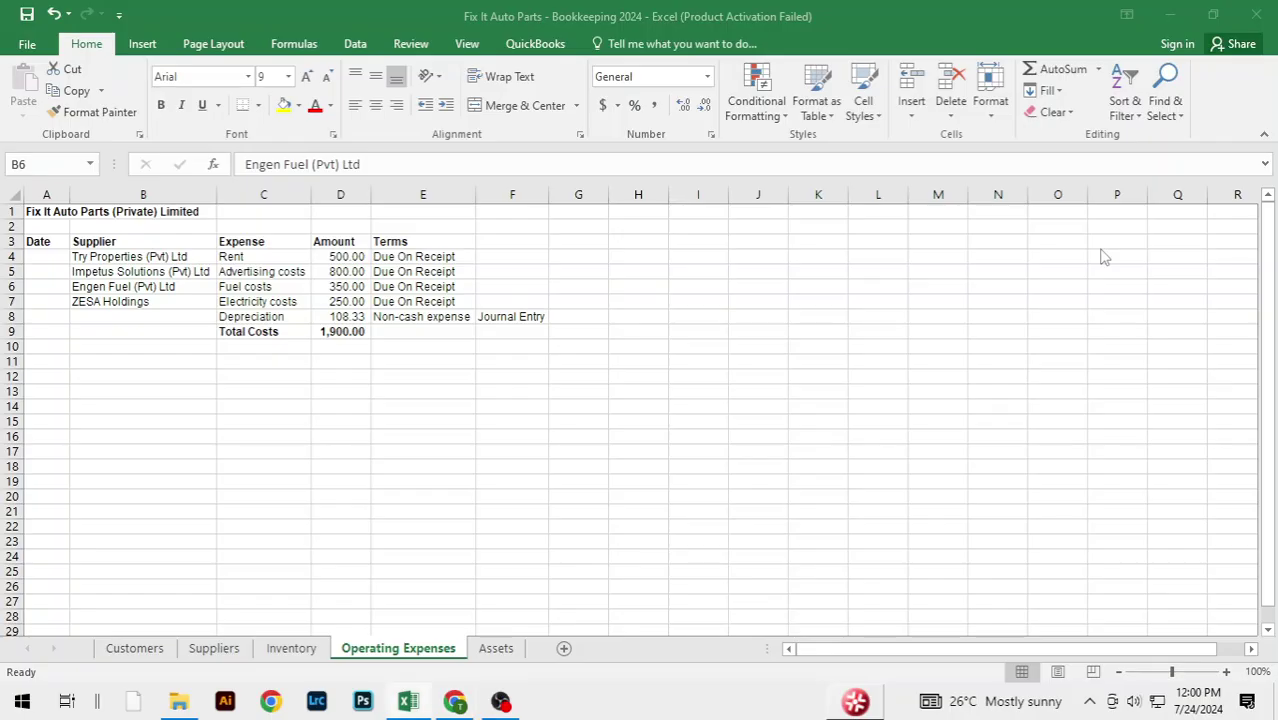
key("alt+Tab")
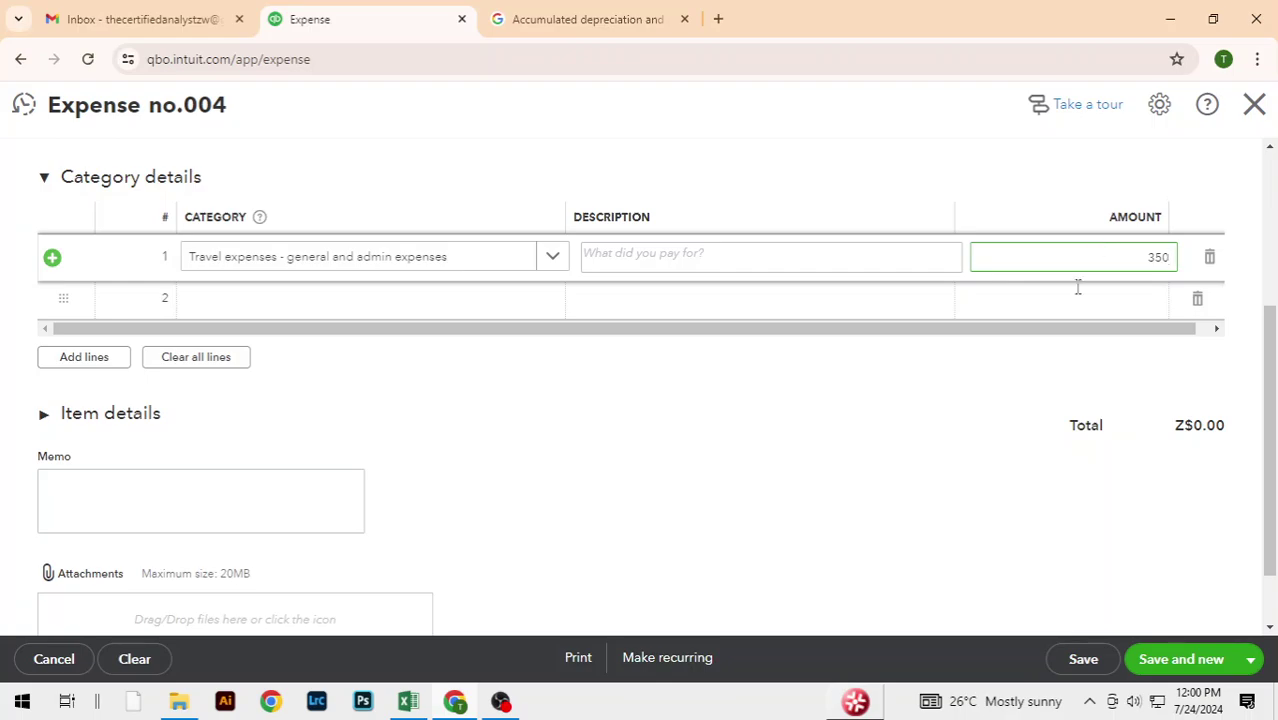
left_click(856, 464)
key("alt+Tab")
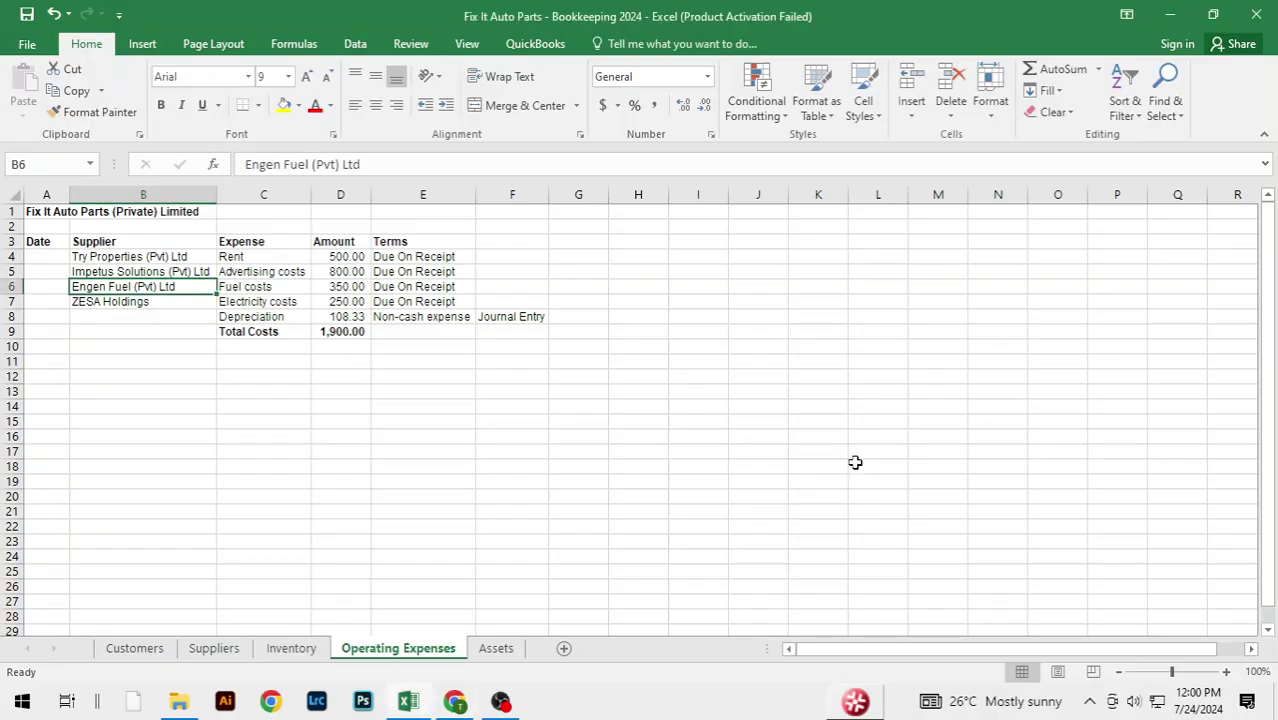
key("alt+Tab")
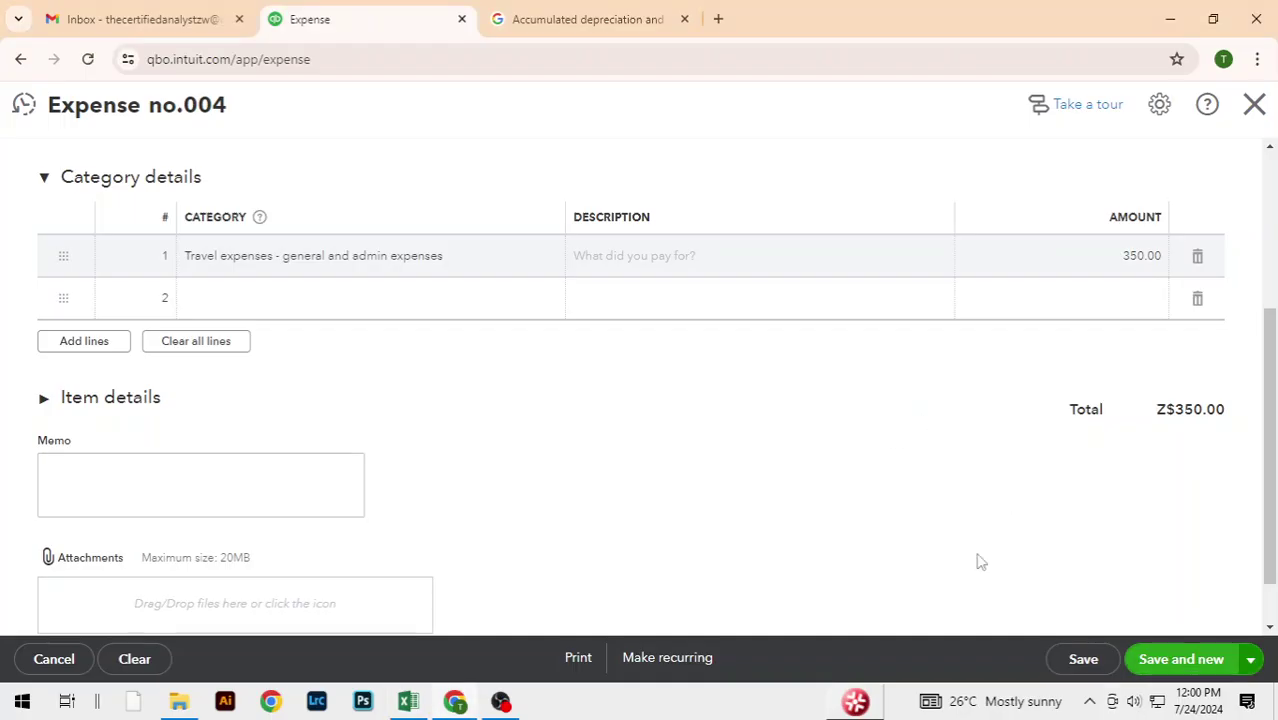
key("ctrl+alt+s")
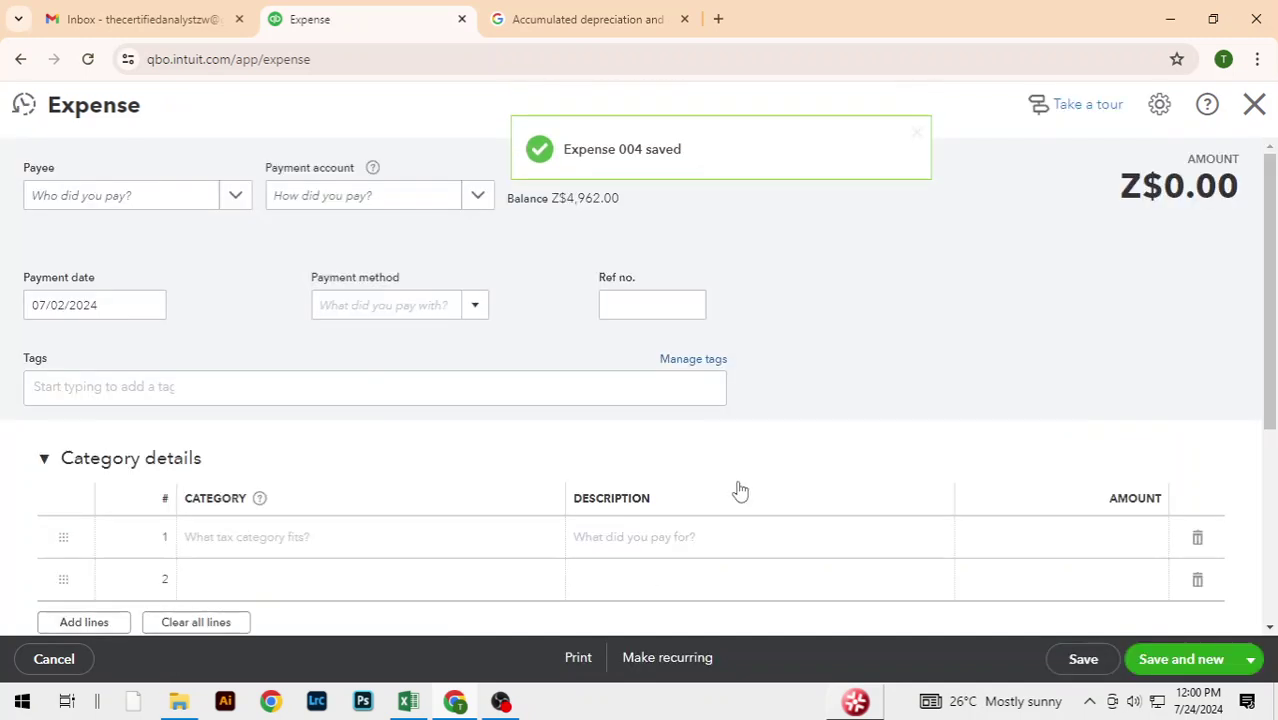
Set the payee of the new expense to ZESA Holdings from the Excel sheet, and try to set the payment method to Cash
left_click(240, 200)
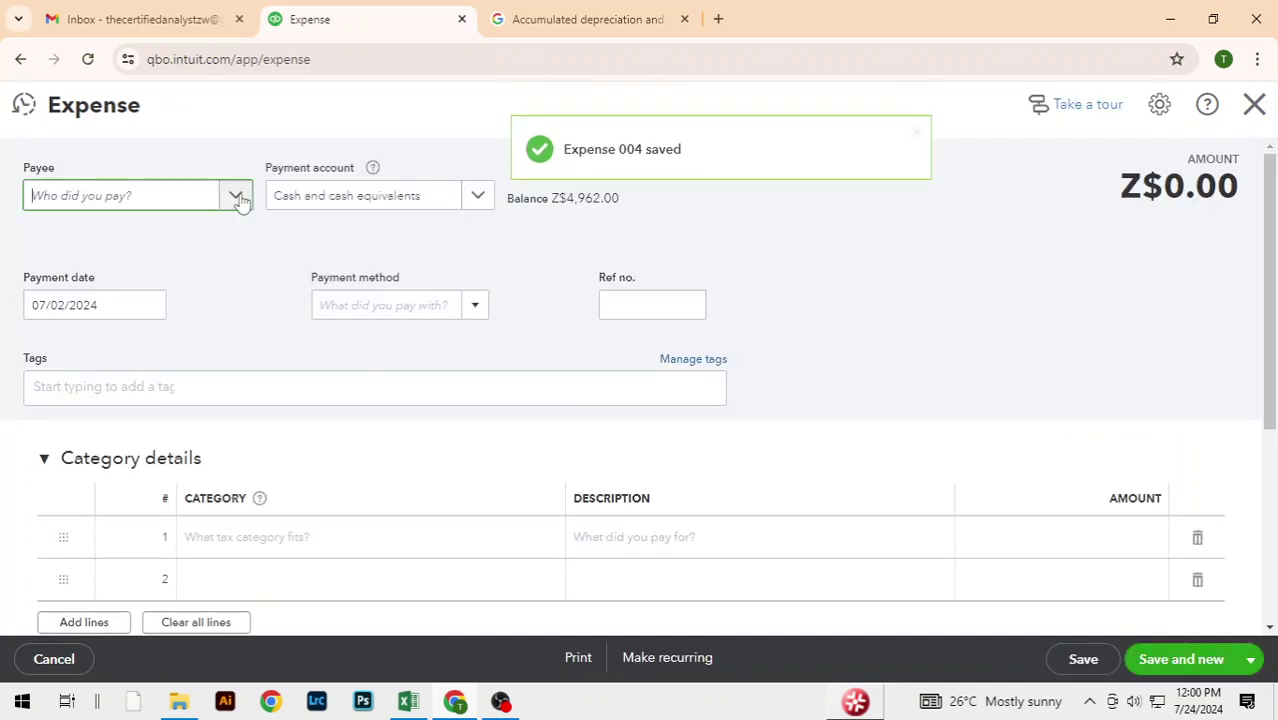
key("alt+Tab")
key("alt+Tab")
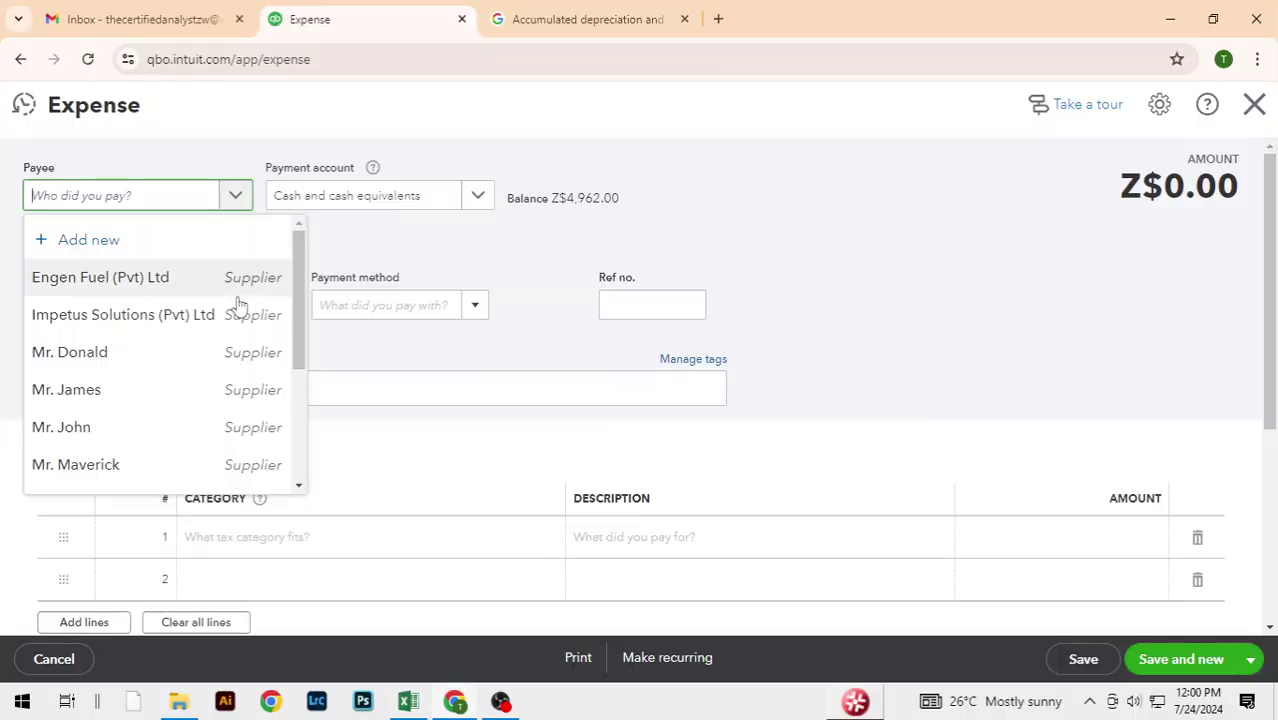
left_click_drag(294, 354, 289, 455)
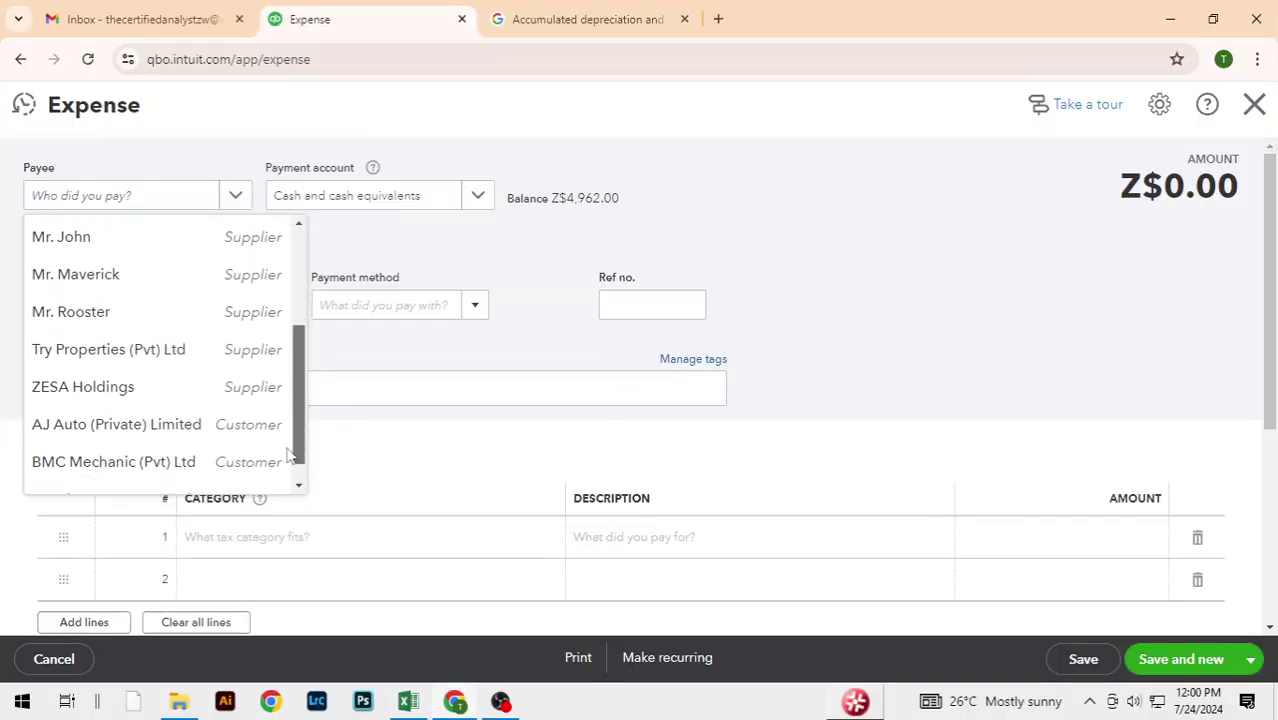
scroll(160, 380, "down", 1)
left_click(127, 365)
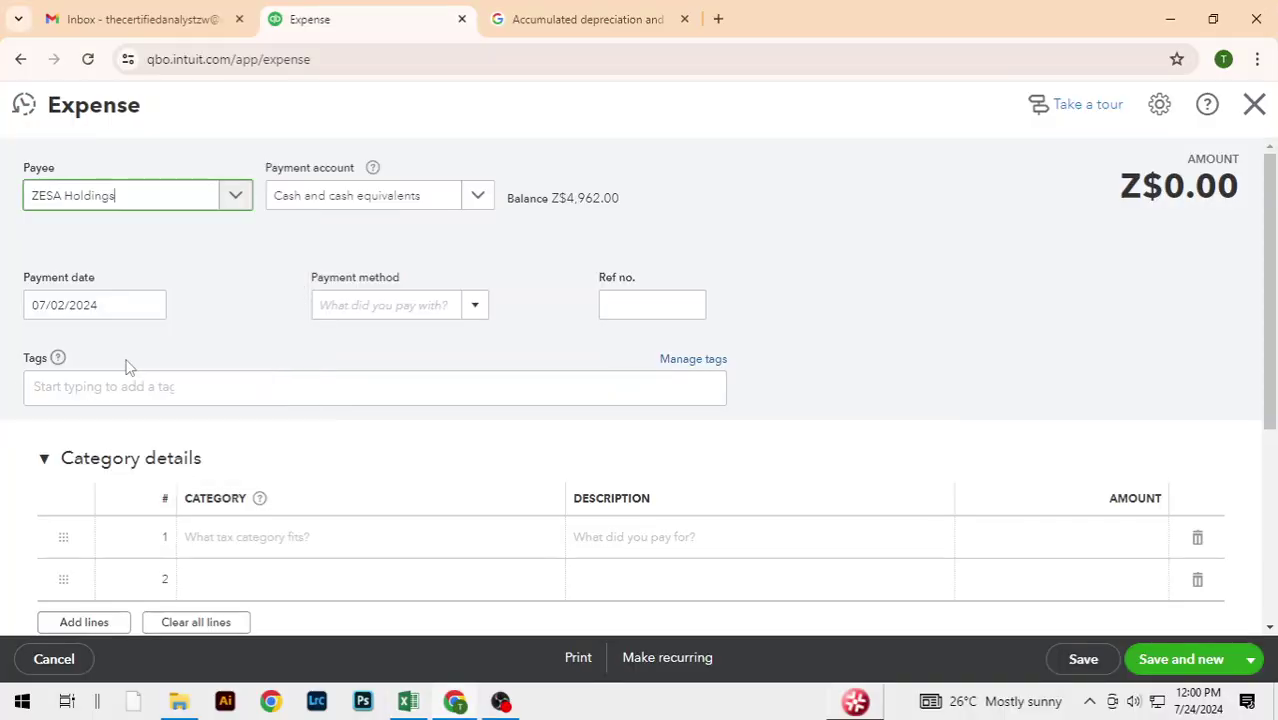
left_click(474, 305)
left_click(369, 370)
Set the reference number of the ZESA Holdings expense to 005 and its payment date to 07/01/2024
left_click(610, 304)
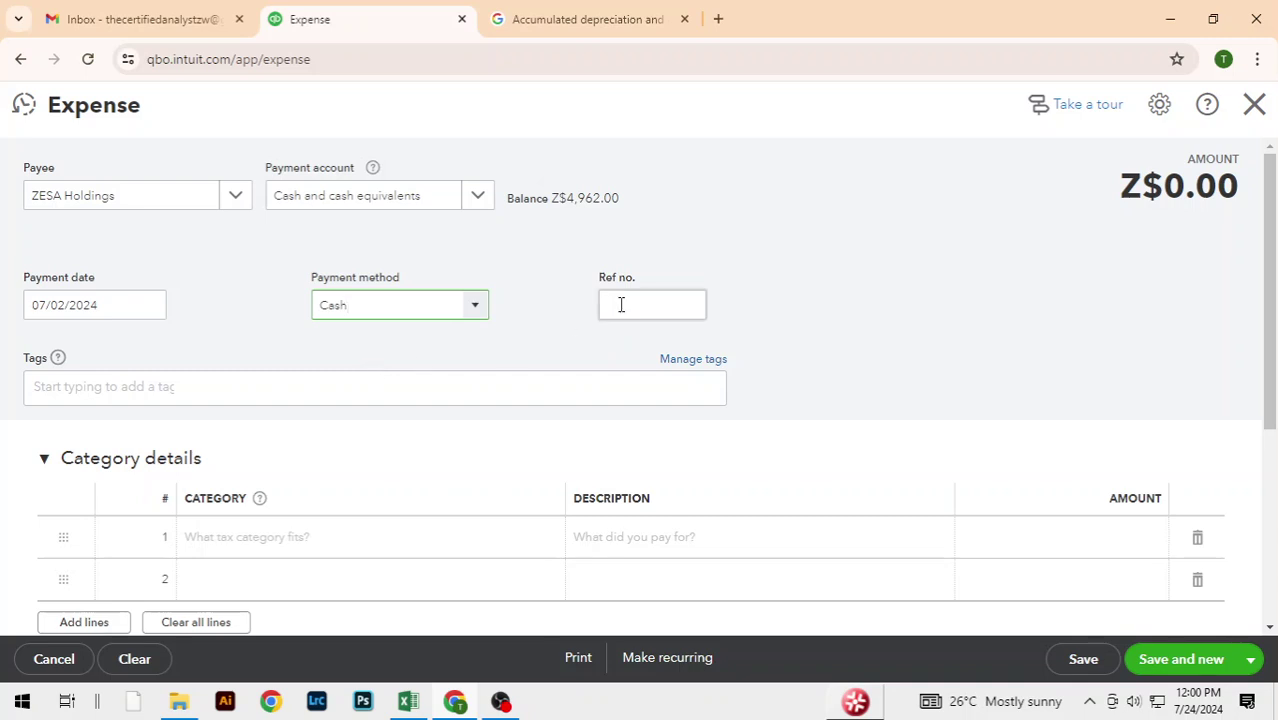
type("005")
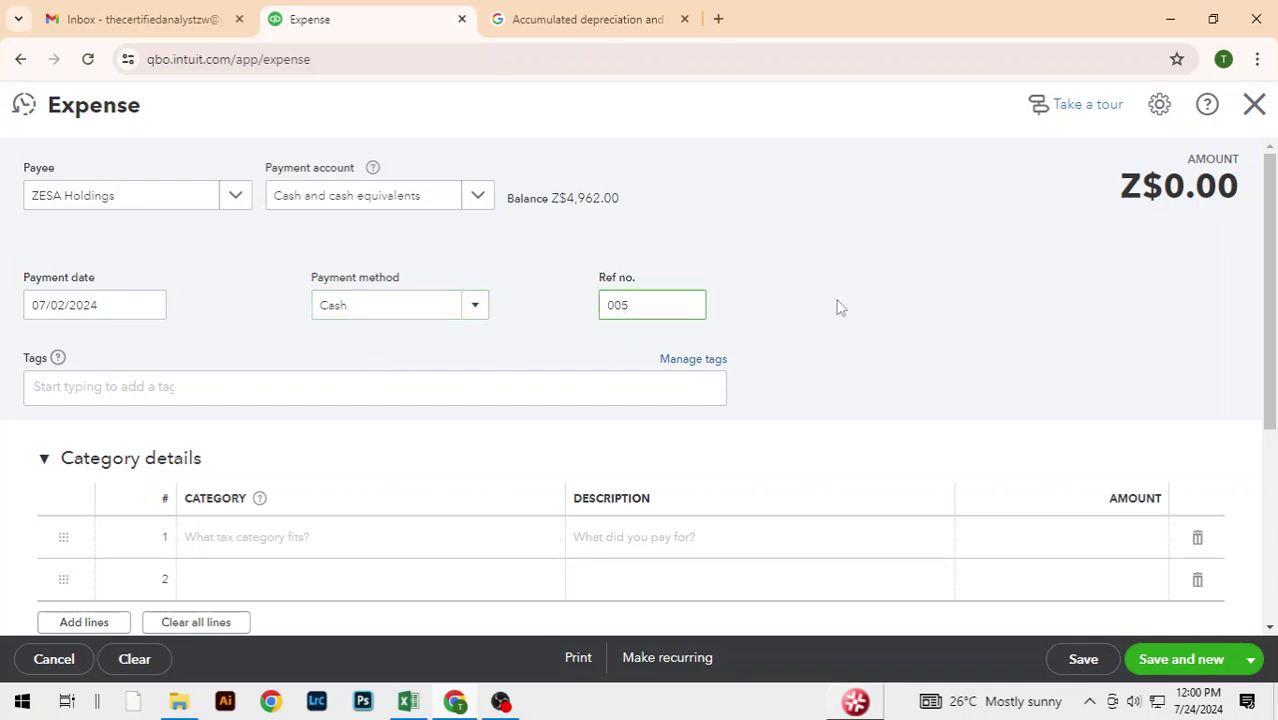
left_click(850, 303)
left_click(150, 309)
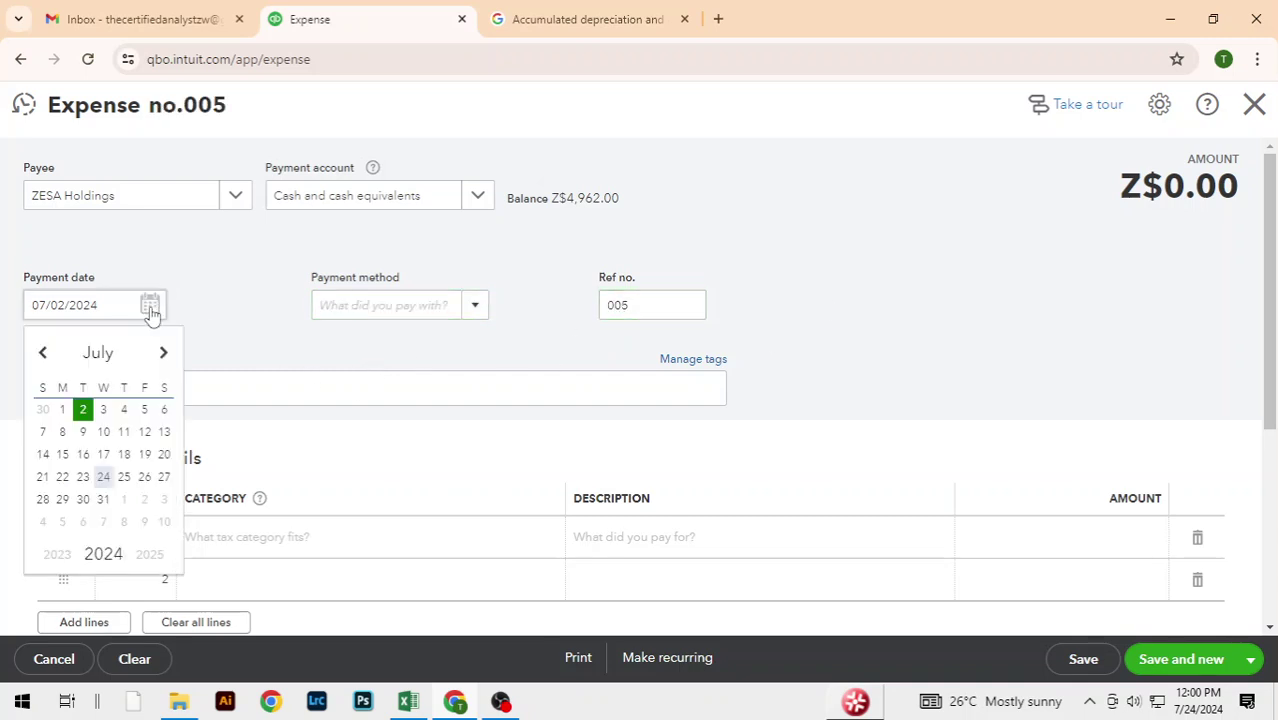
left_click(64, 412)
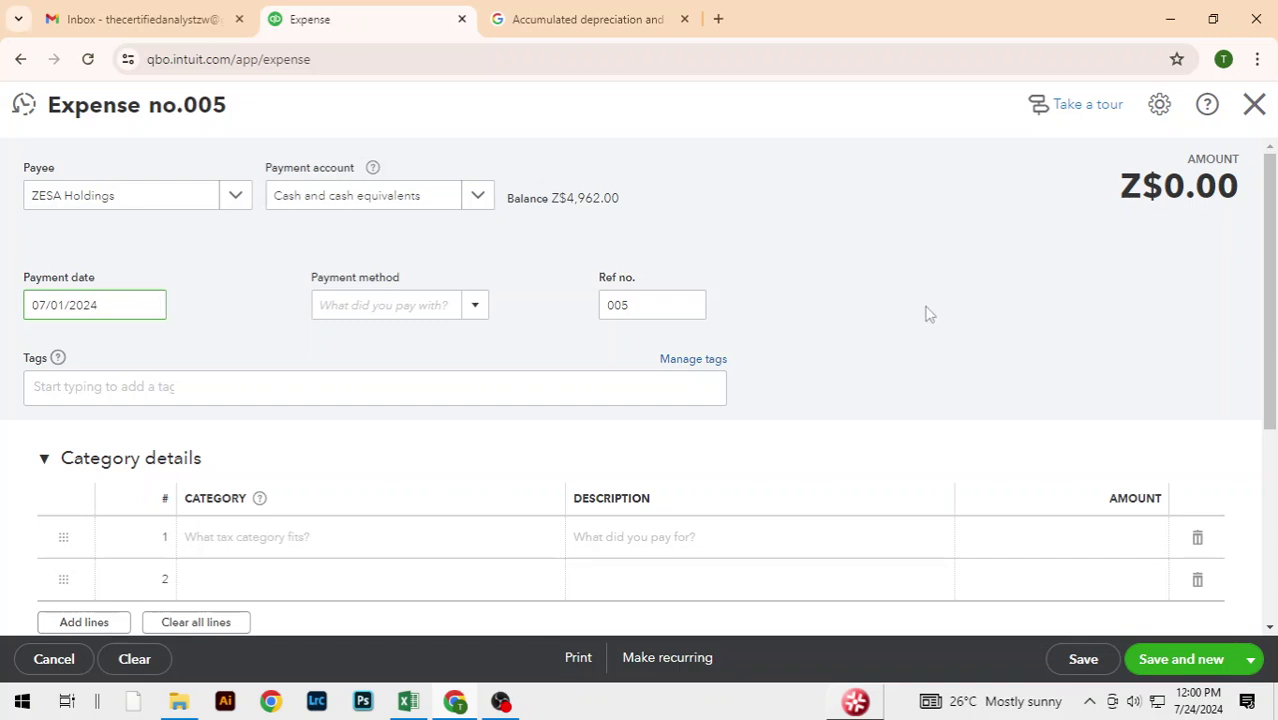
Set the category of the first line of the ZESA Holdings expense to Utilities
scroll(926, 312, "down", 2)
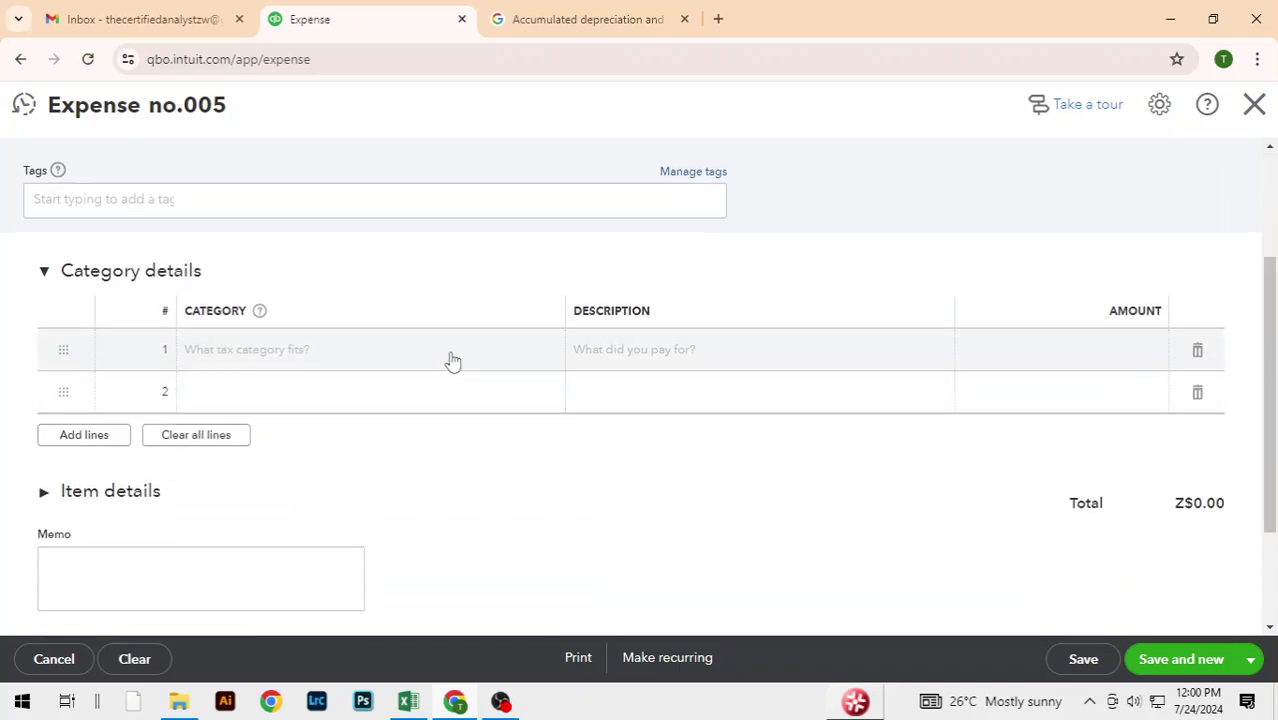
left_click(451, 356)
left_click(552, 352)
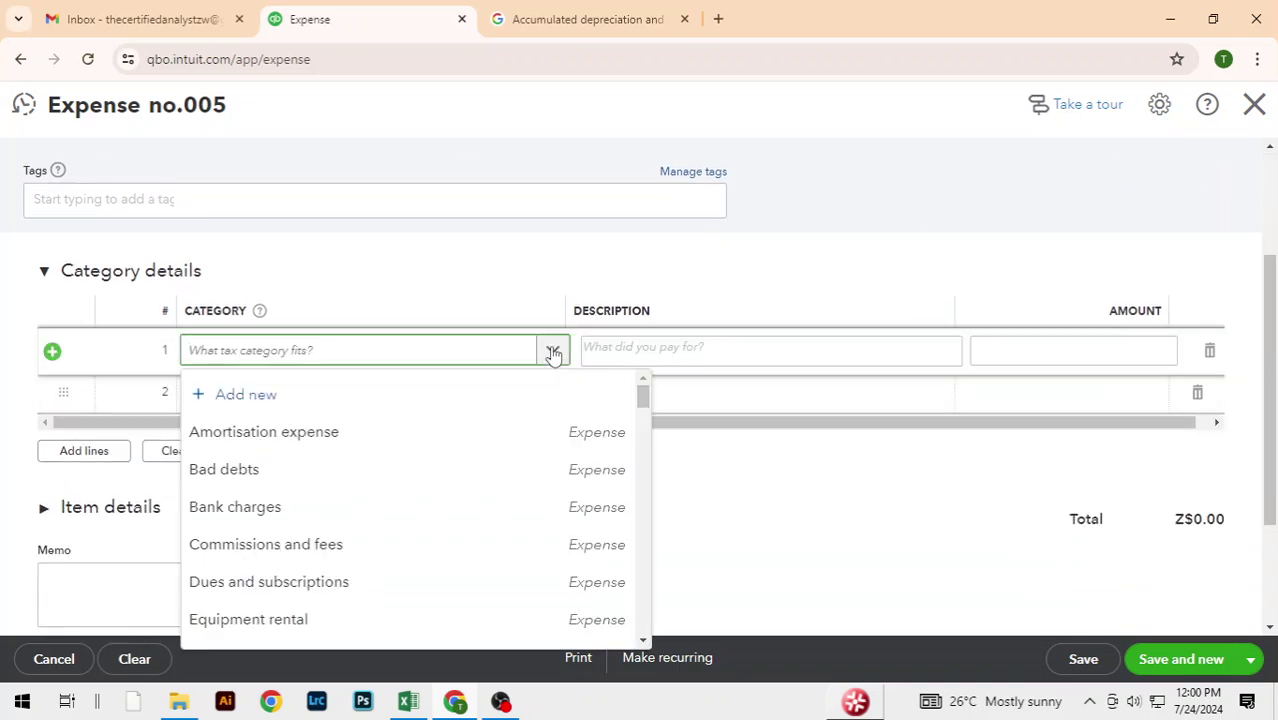
left_click_drag(642, 396, 641, 482)
scroll(641, 482, "down", 2)
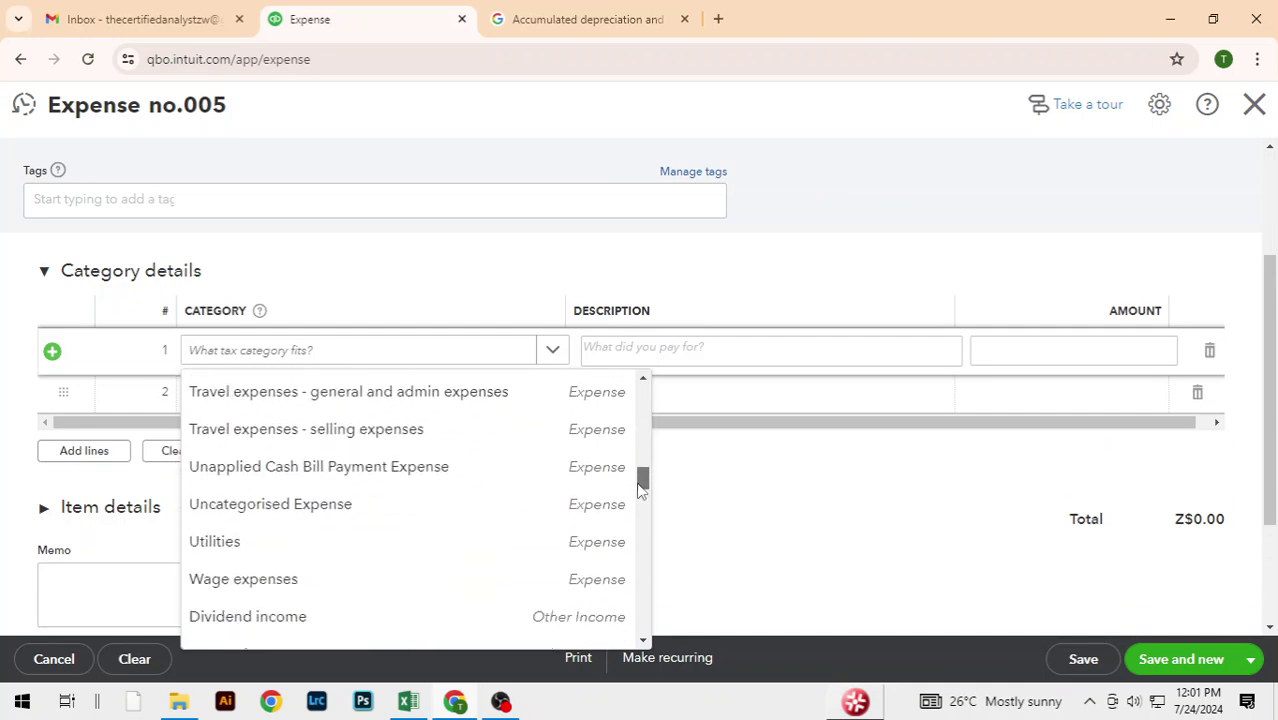
left_click(297, 546)
Enter 250 as the amount of the utilities line, checking the electricity costs in the Excel sheet
left_click(1021, 359)
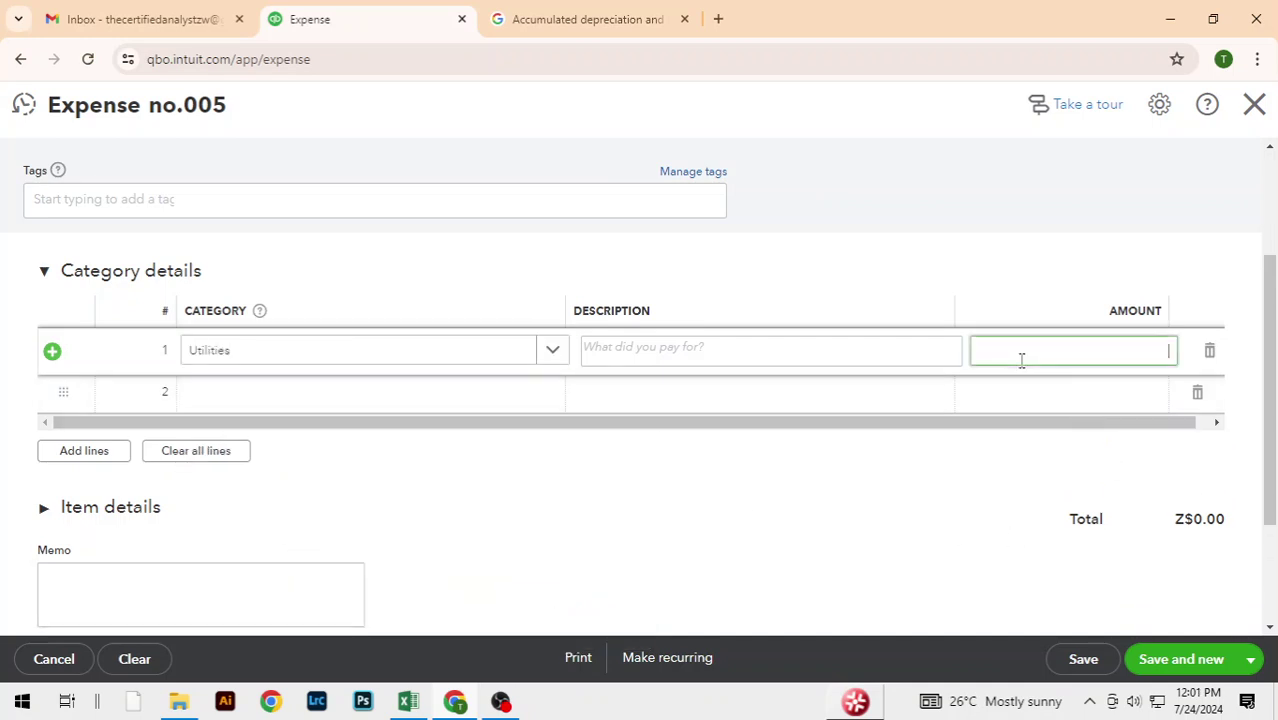
key("alt+Tab")
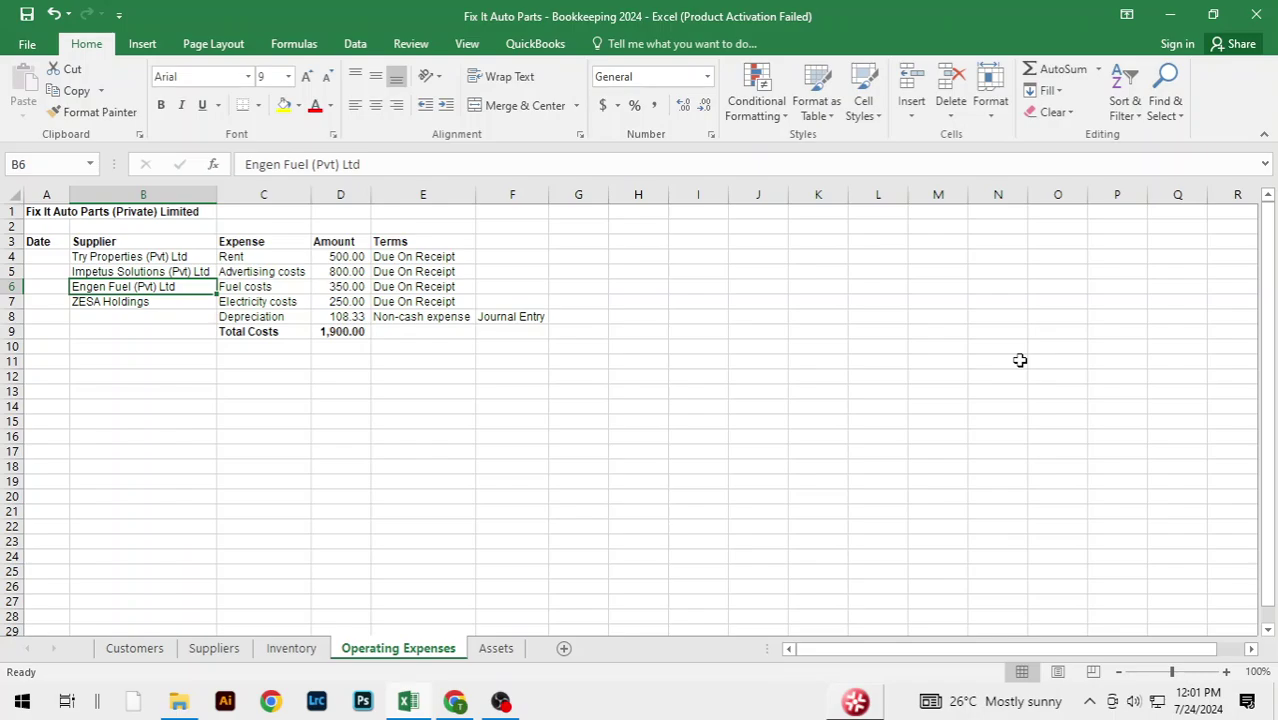
key("alt+Tab")
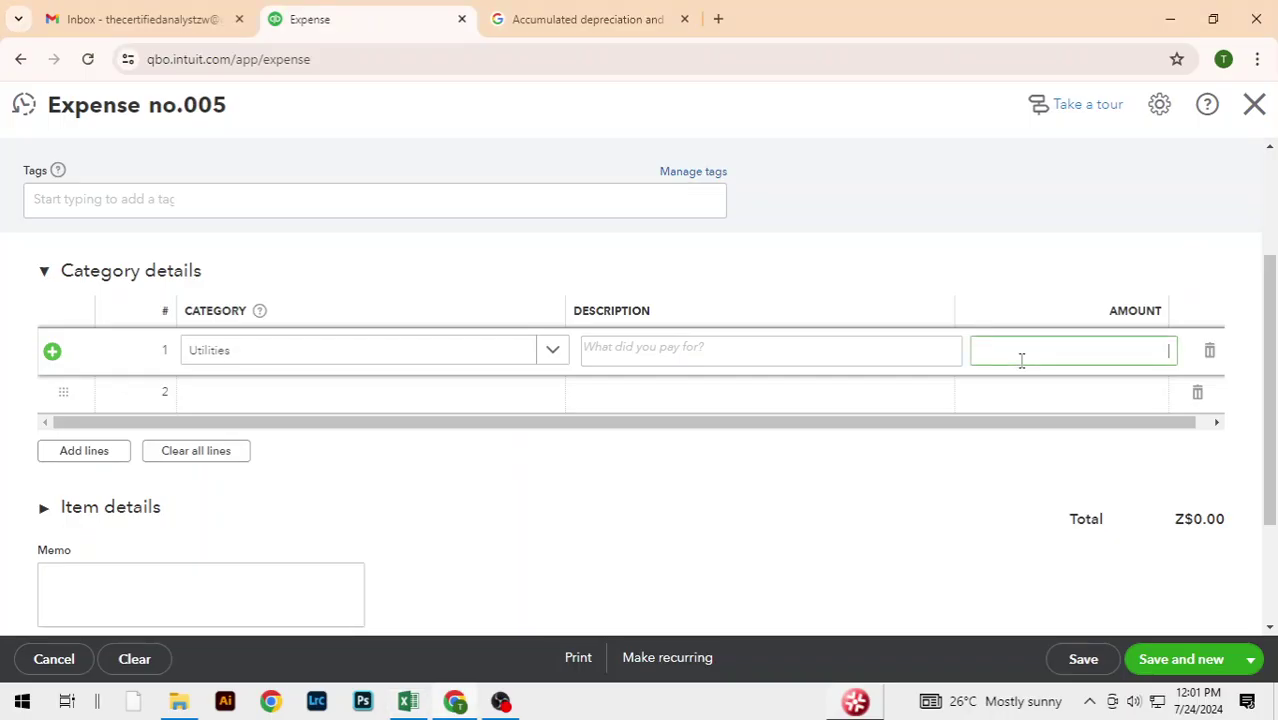
Enter Utilities as the description of the first expense line
left_click(744, 365)
type("Uti")
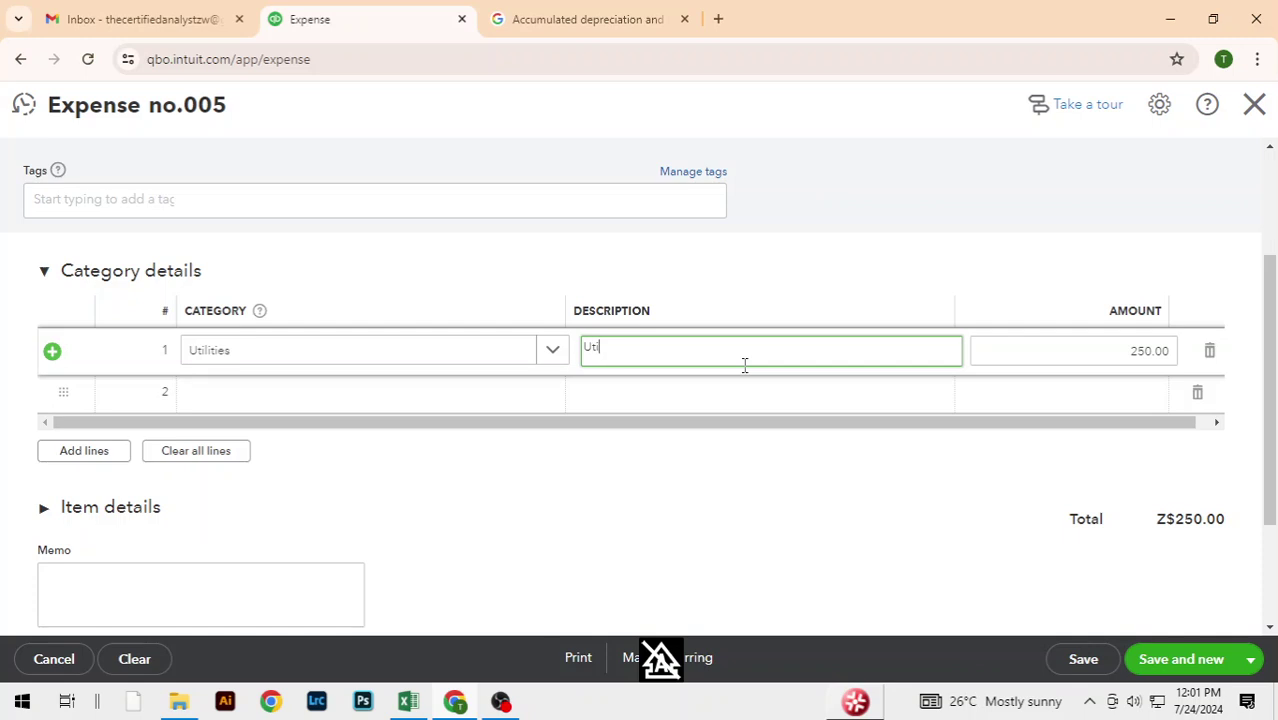
type("lities")
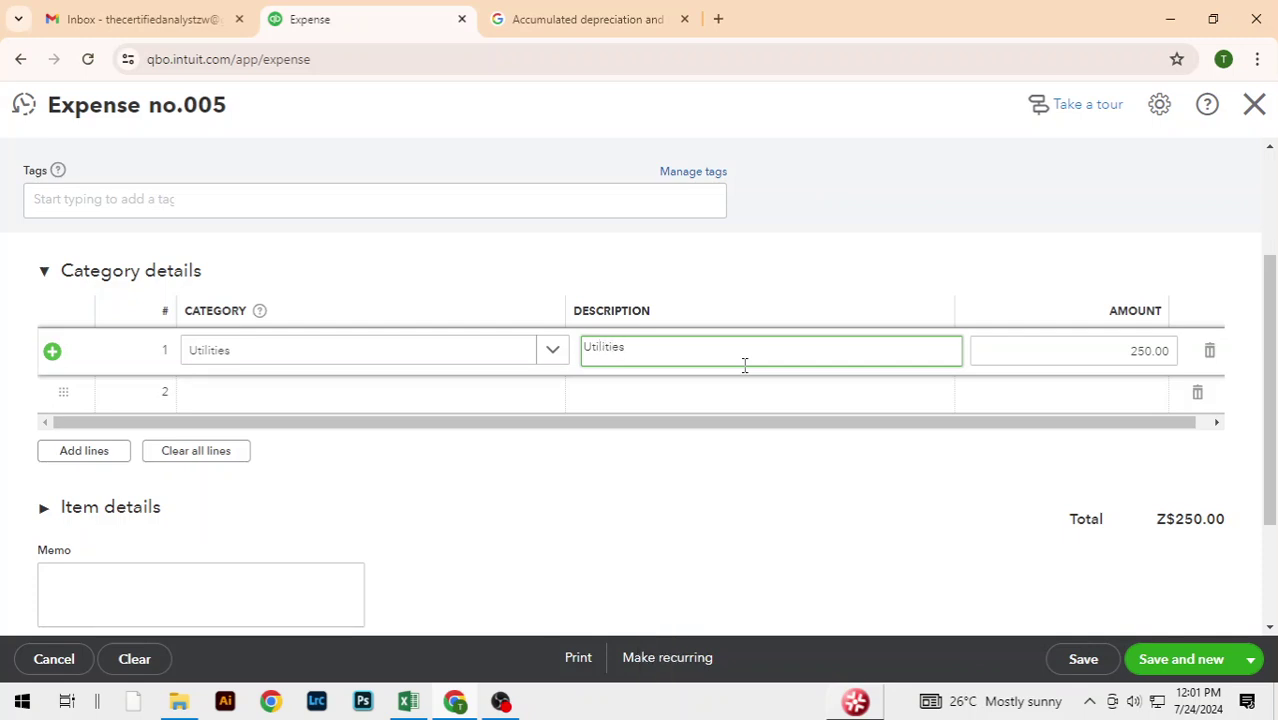
left_click(885, 510)
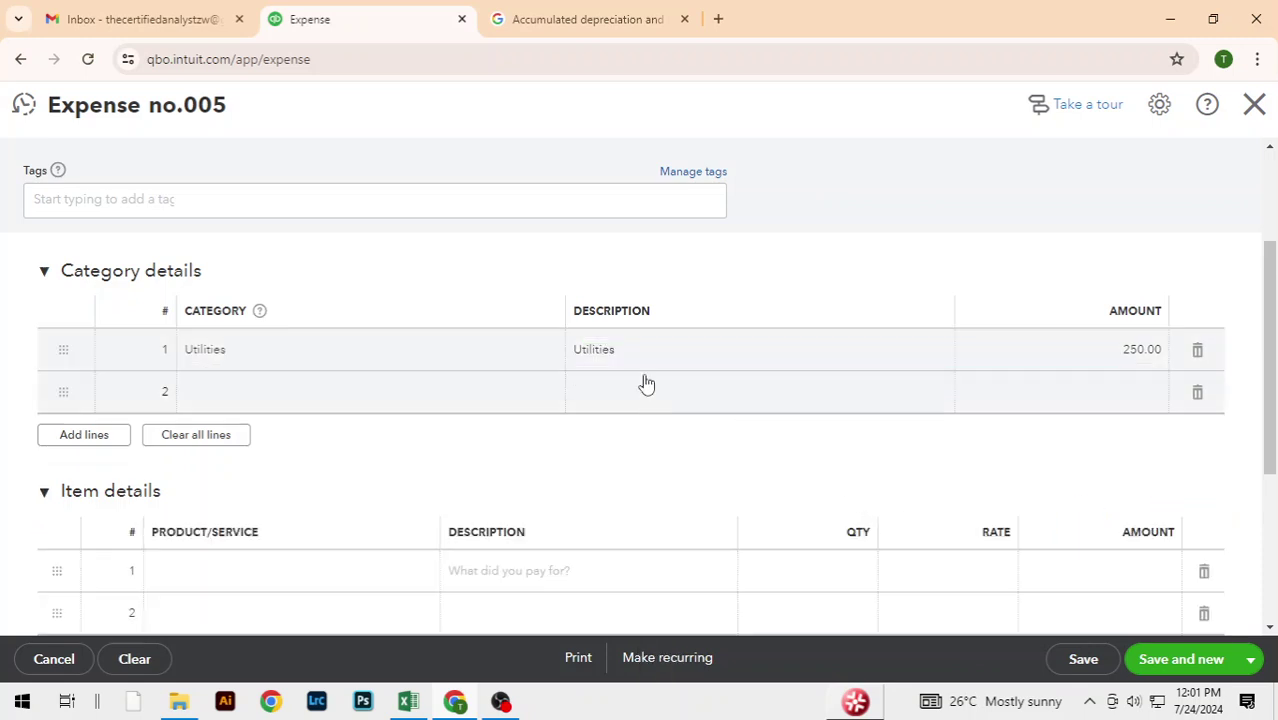
Replace the description of the utilities line with "electricity"
left_click(622, 350)
type("electricity")
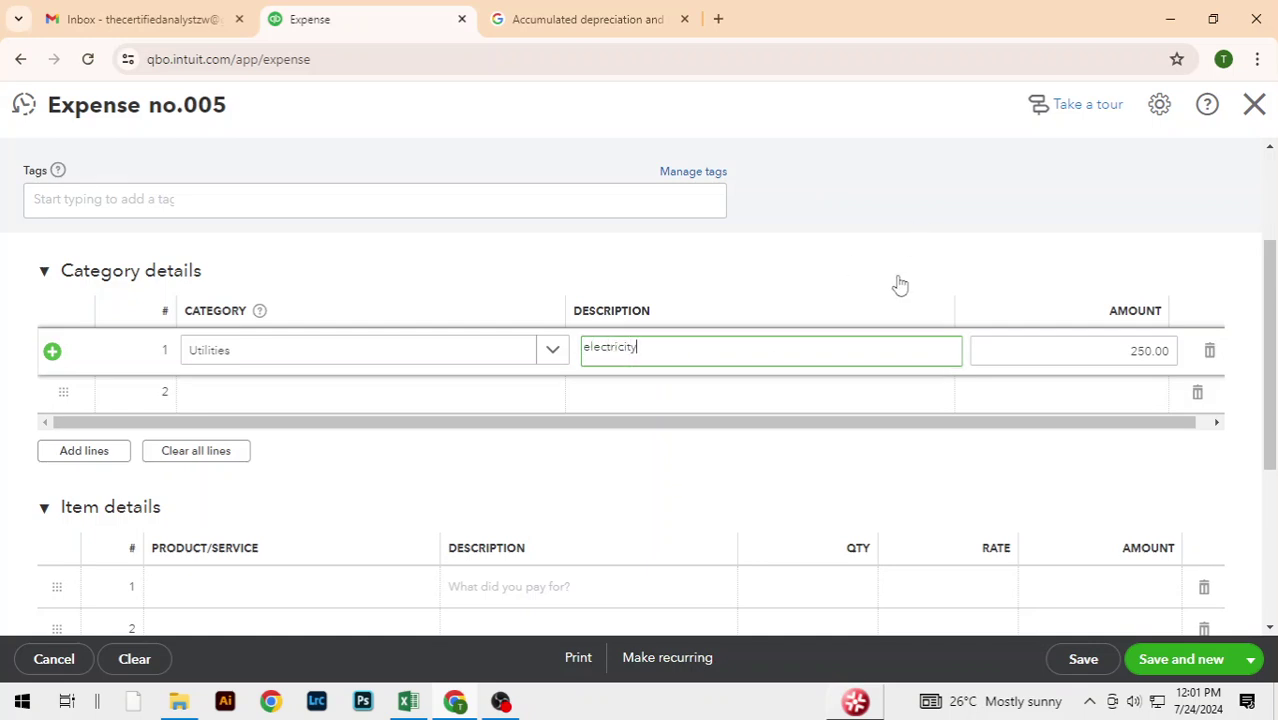
left_click(895, 283)
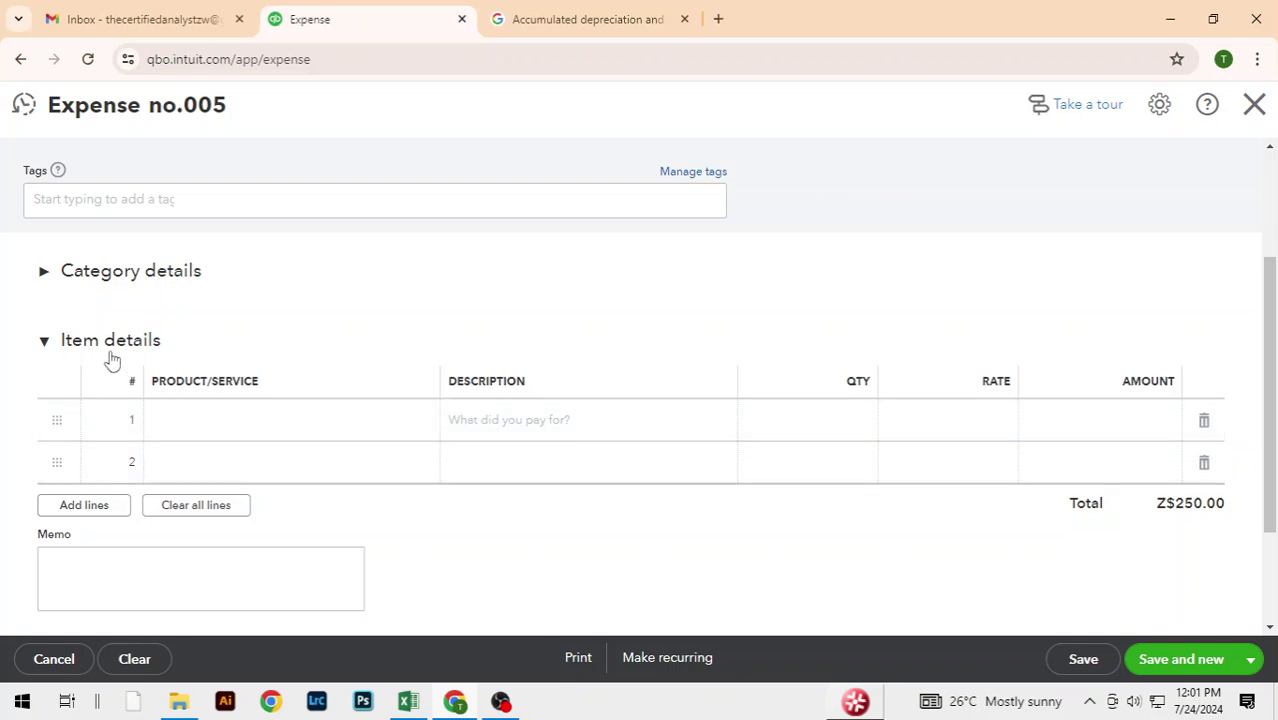
Collapse the item details section and expand the category details to review the utilities line
left_click(47, 343)
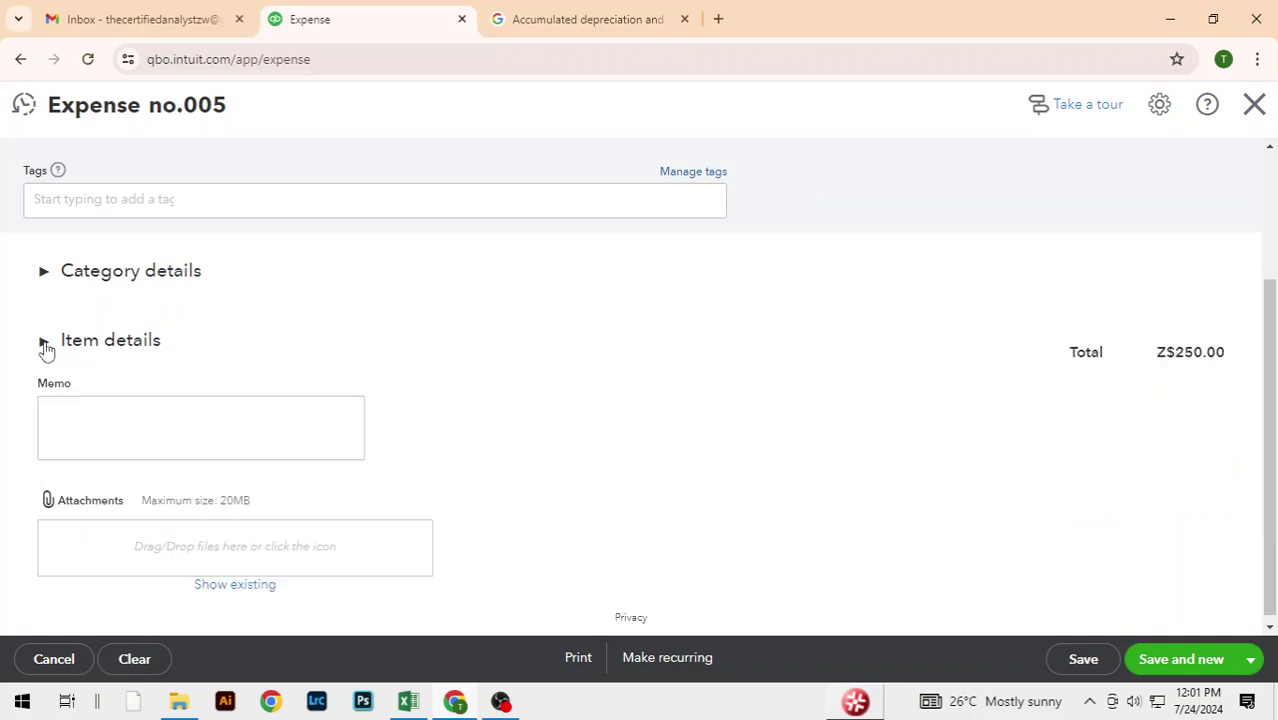
left_click(45, 280)
scroll(1084, 197, "down", 3)
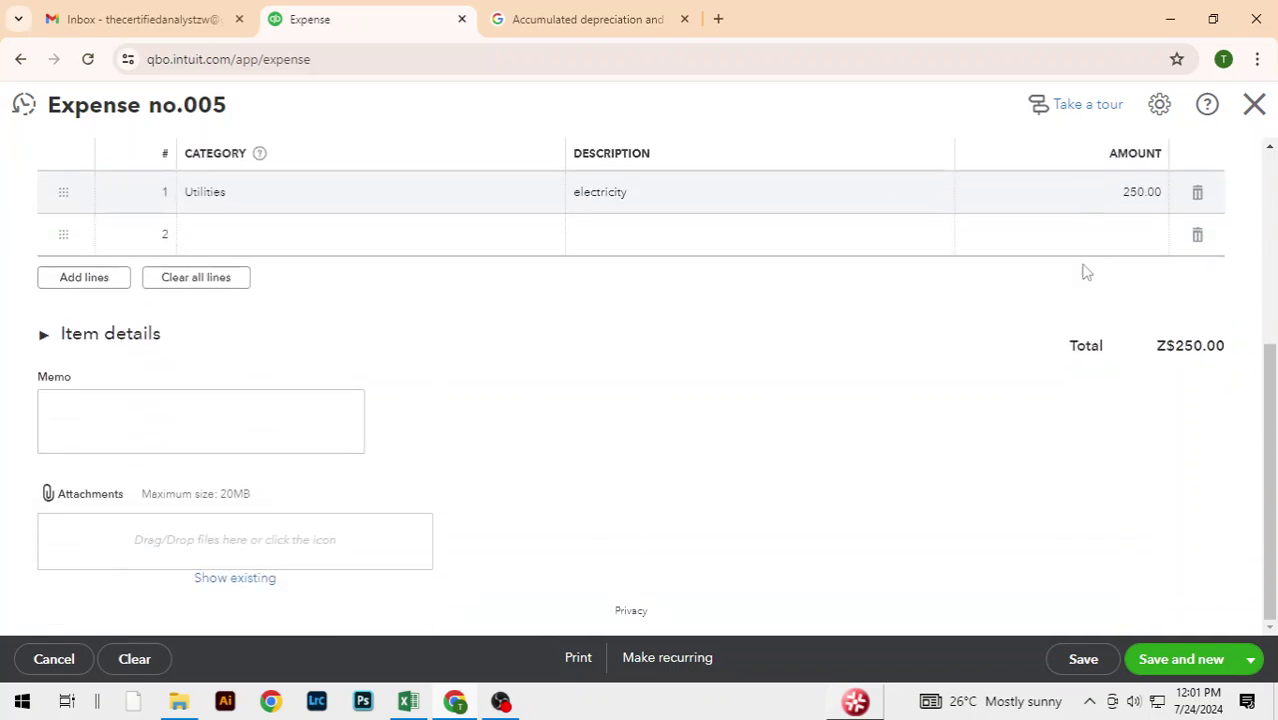
Save and close the electricity expense, and switch to the Operating Expenses sheet in Excel
left_click(1251, 659)
left_click(1140, 630)
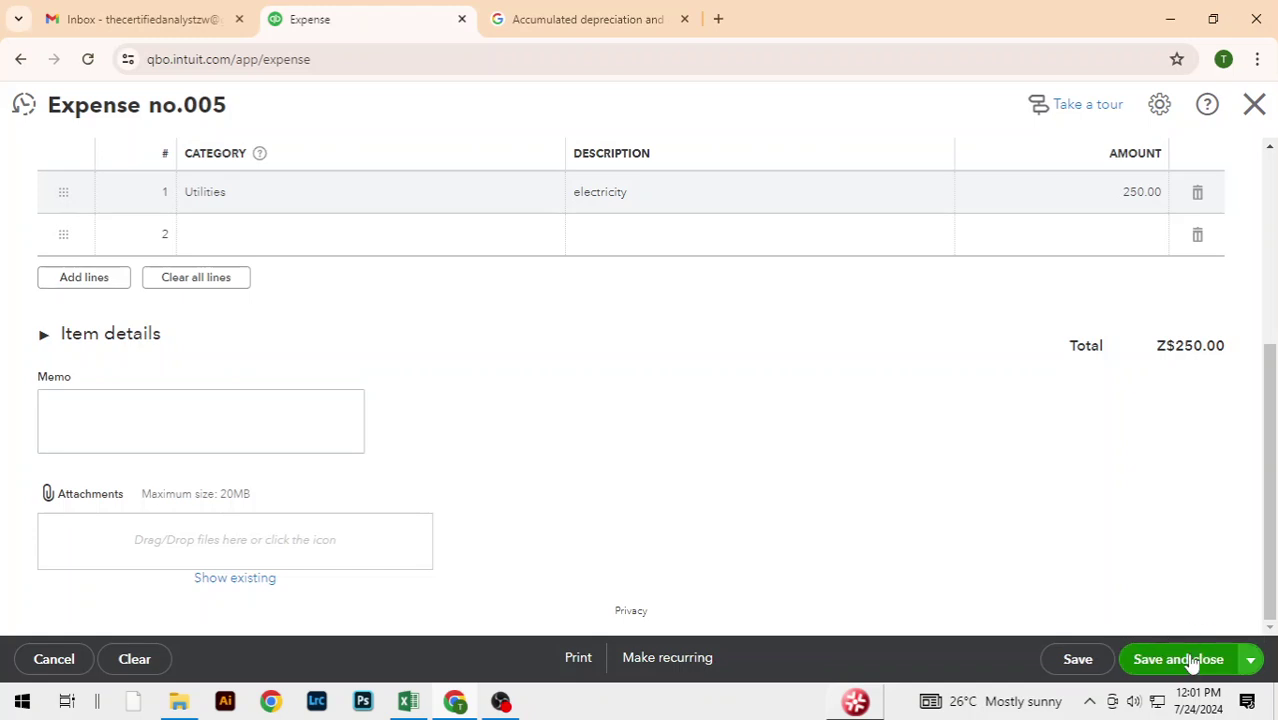
left_click(1190, 662)
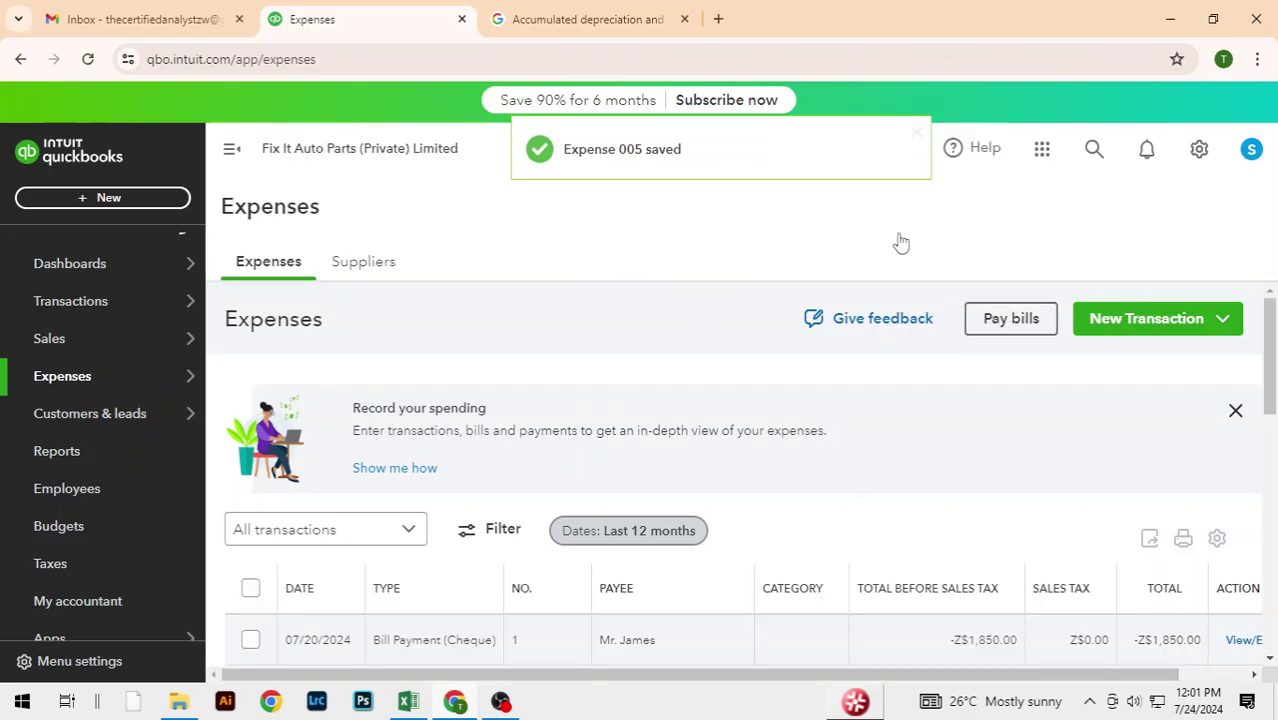
mouse_move(1270, 330)
left_mouse_down()
mouse_move(1258, 569)
mouse_move(1273, 320)
mouse_move(1267, 457)
mouse_move(1274, 352)
left_mouse_up()
key("alt+Tab")
left_click(350, 375)
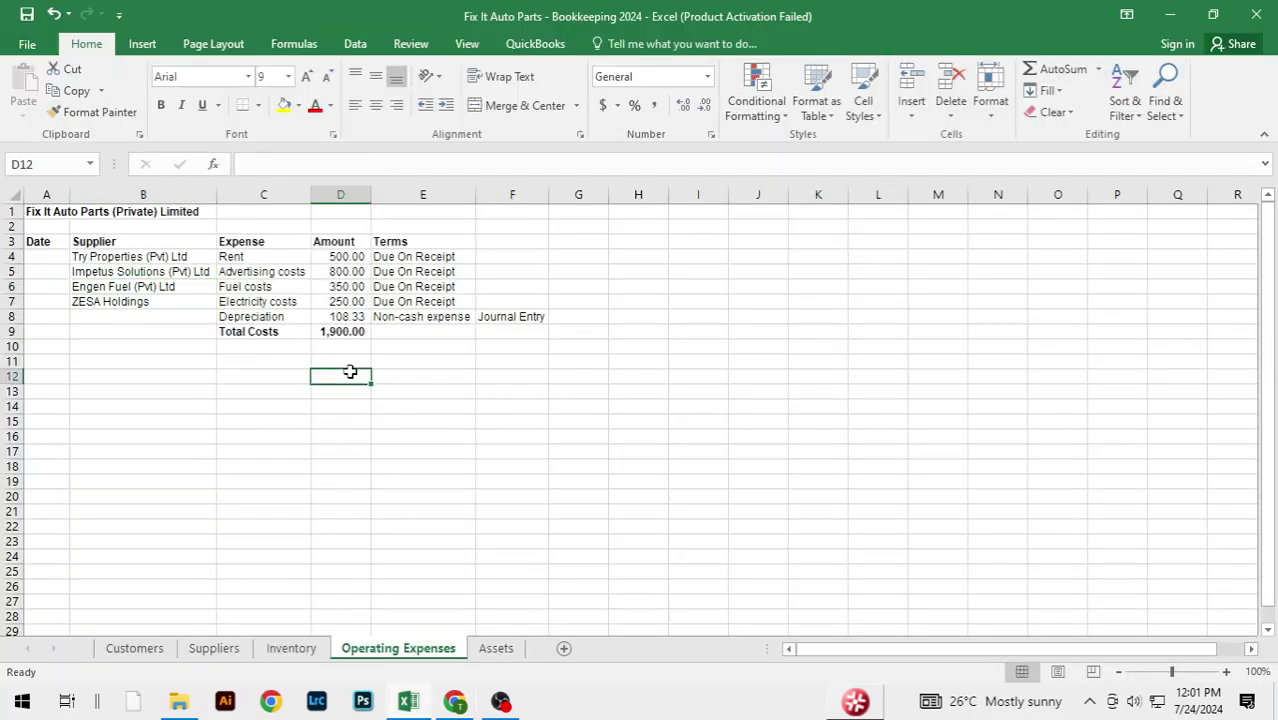
left_click(106, 317)
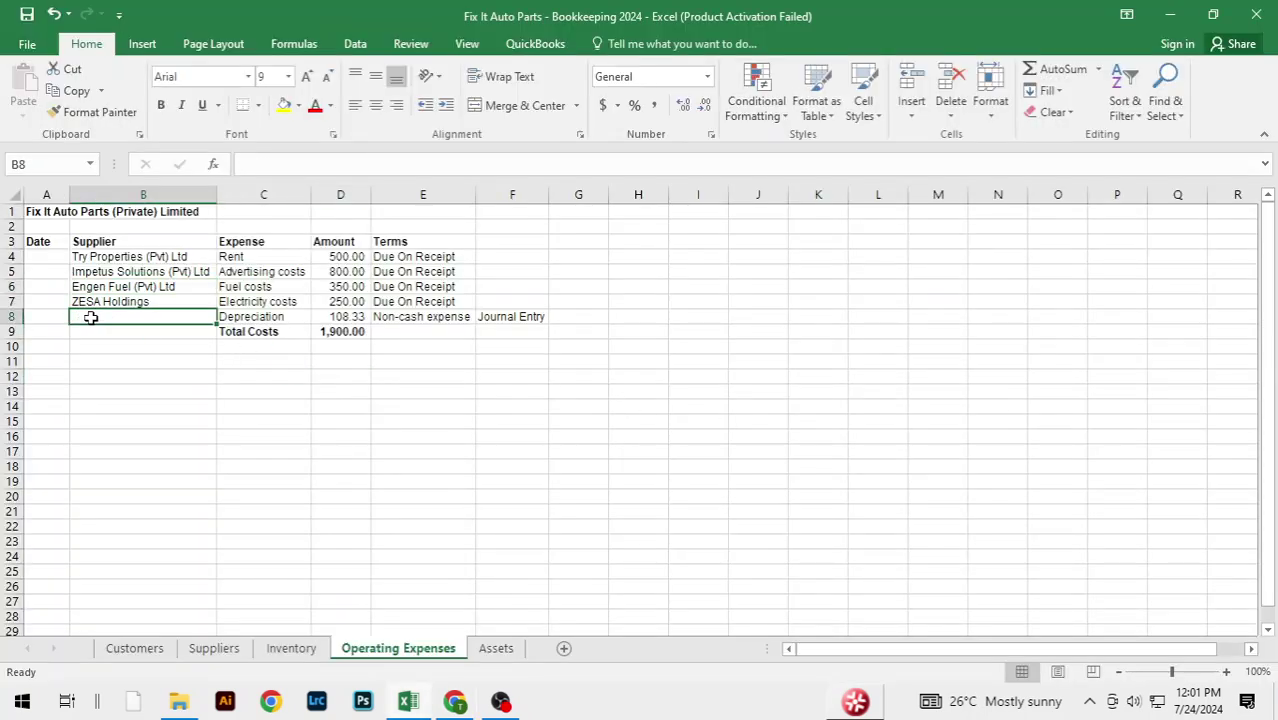
left_click_drag(52, 318, 500, 317)
type("hh")
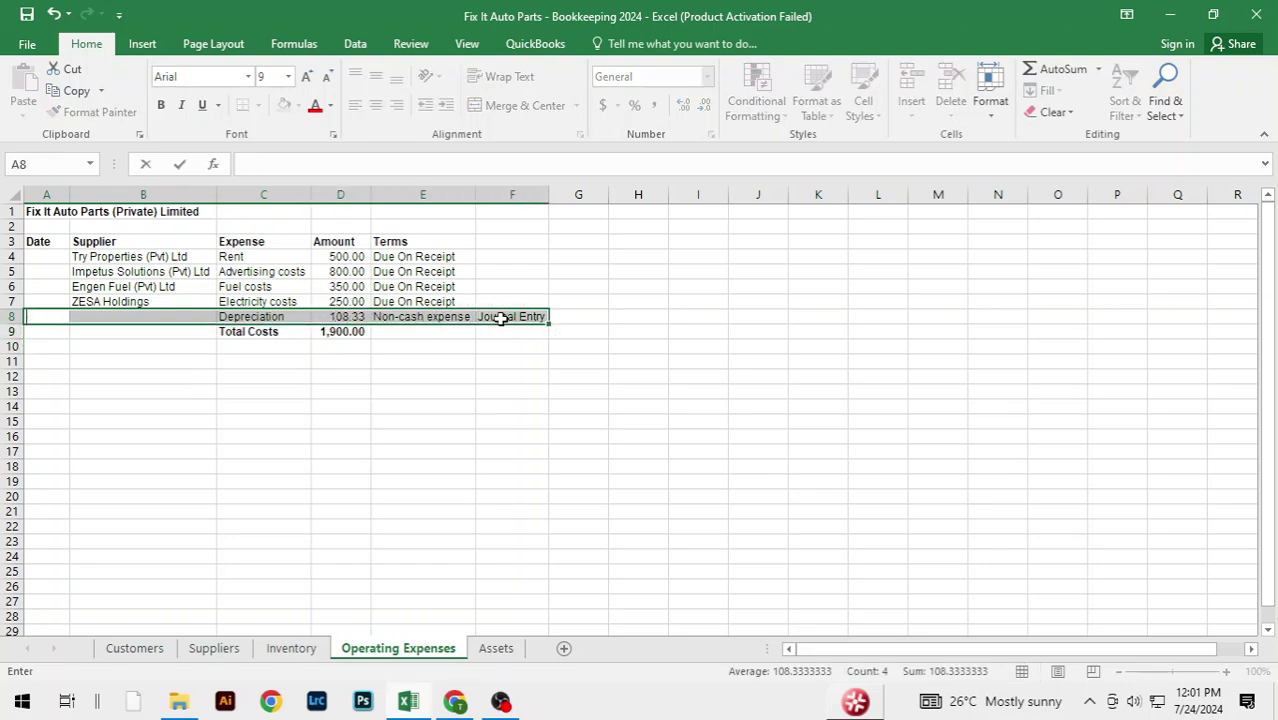
key("Escape")
left_click(590, 304)
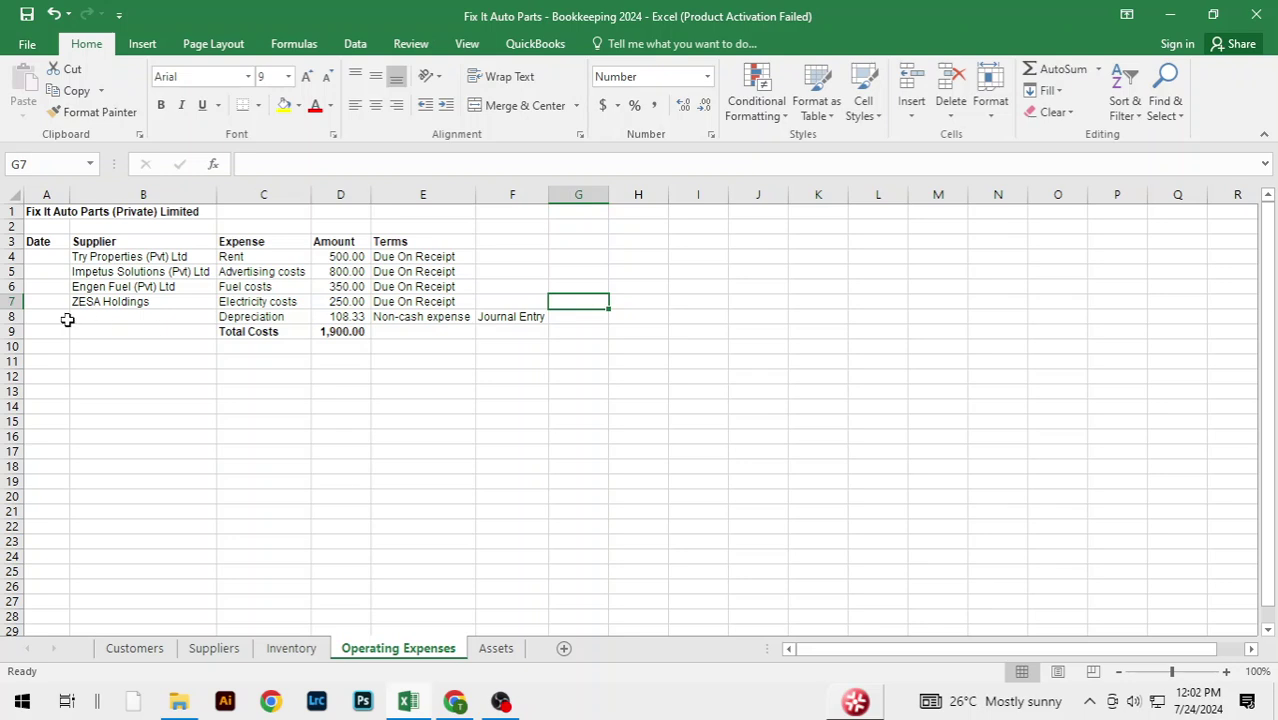
Colour the text of the depreciation row, cells A8 to F8, red
left_click_drag(67, 319, 541, 316)
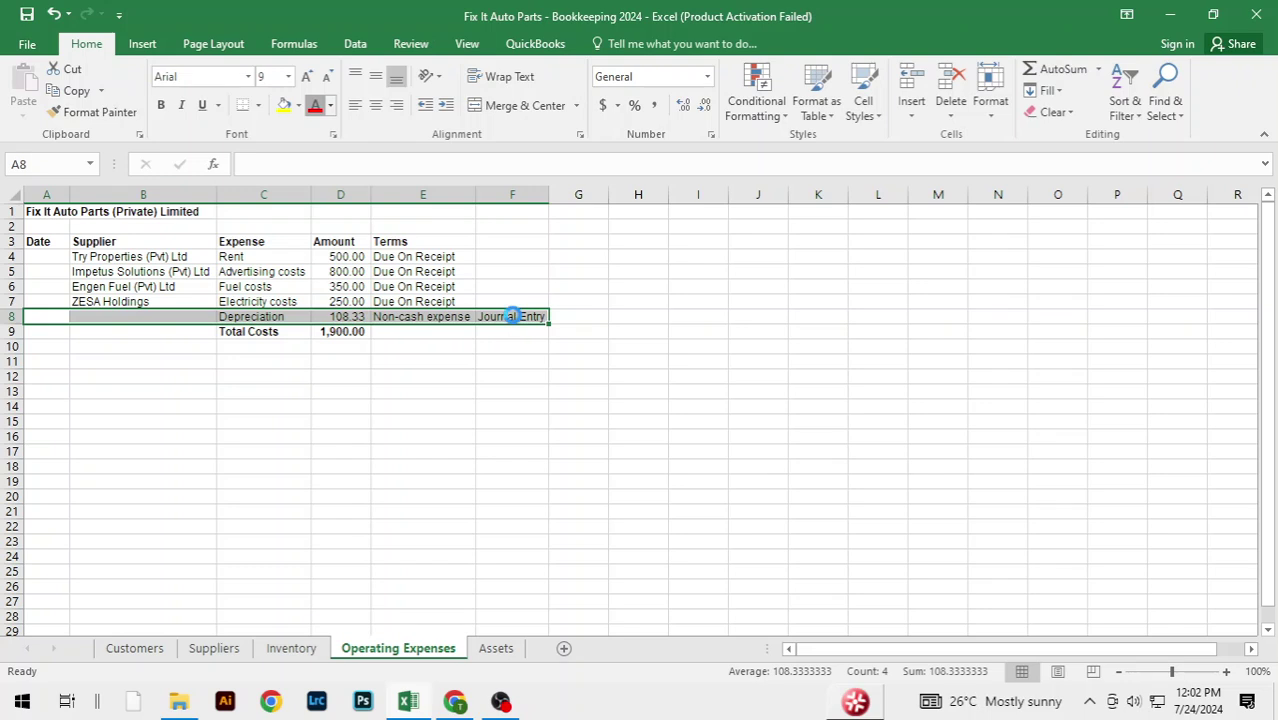
key("ctrl+v")
left_click(535, 302)
left_click(585, 360)
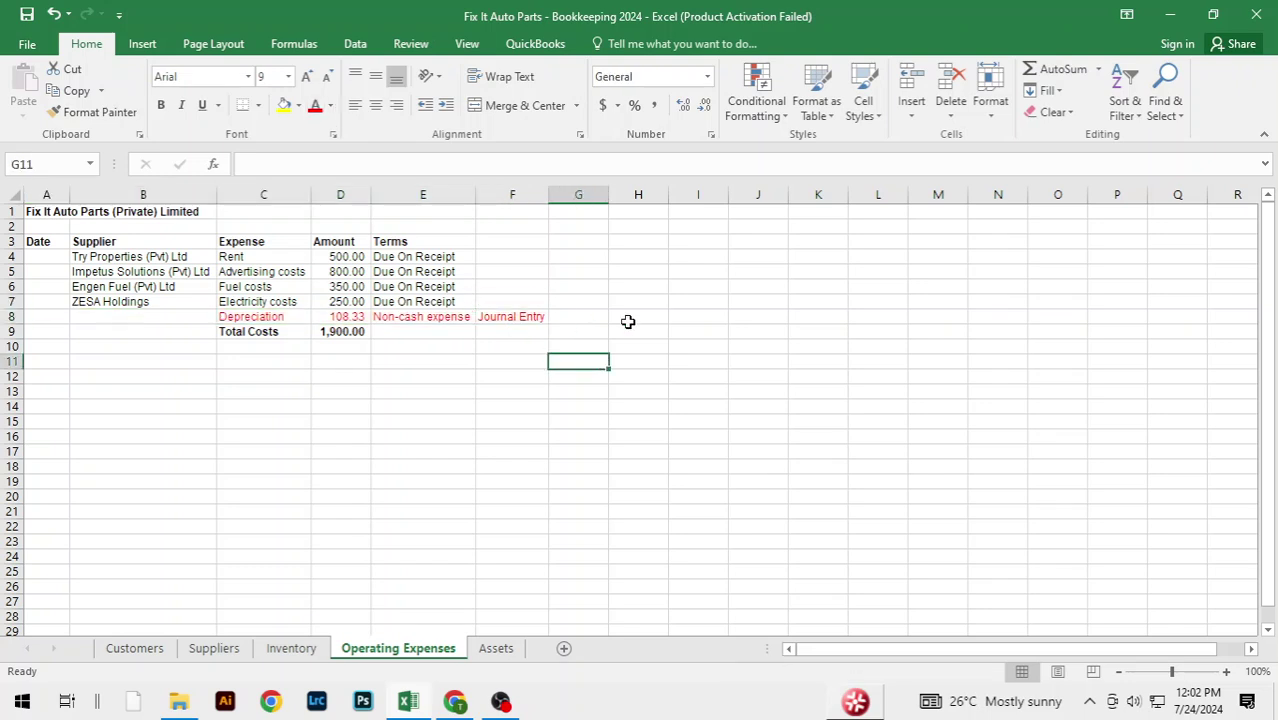
left_click(628, 320)
left_click(452, 372)
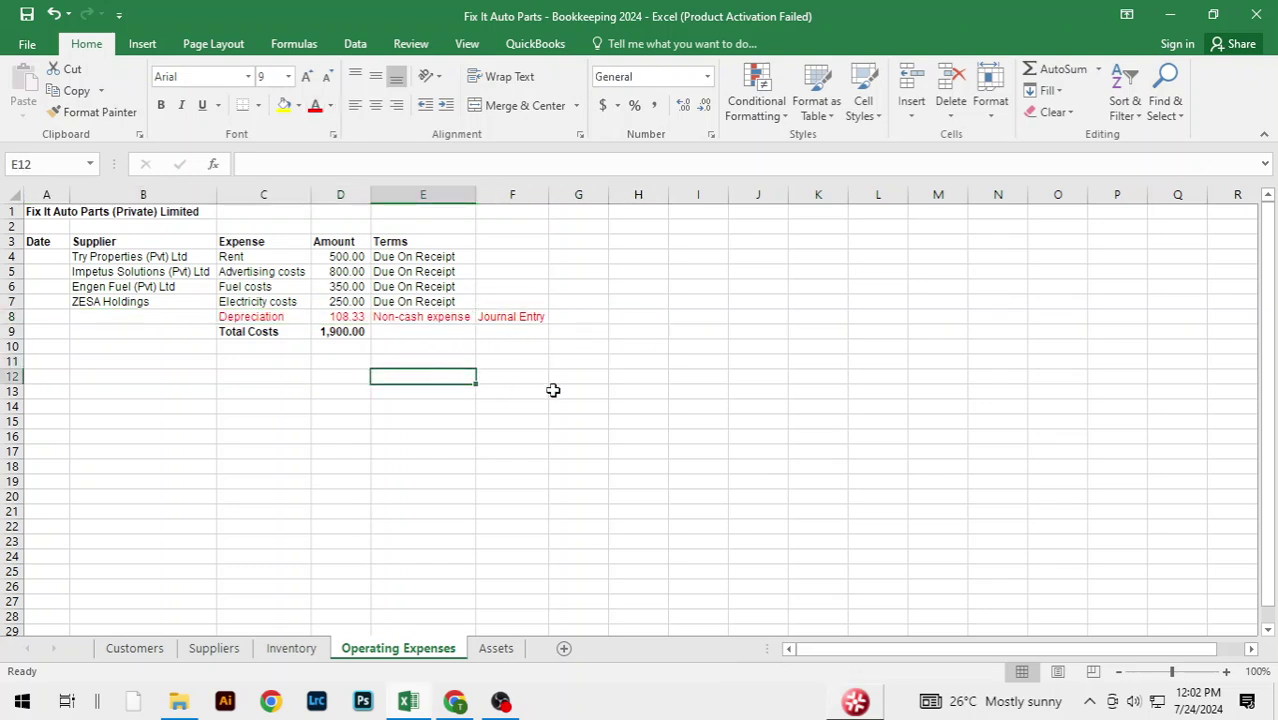
Switch back to QuickBooks Online and look through the Expenses list for the recorded operating expenses
key("alt+Tab")
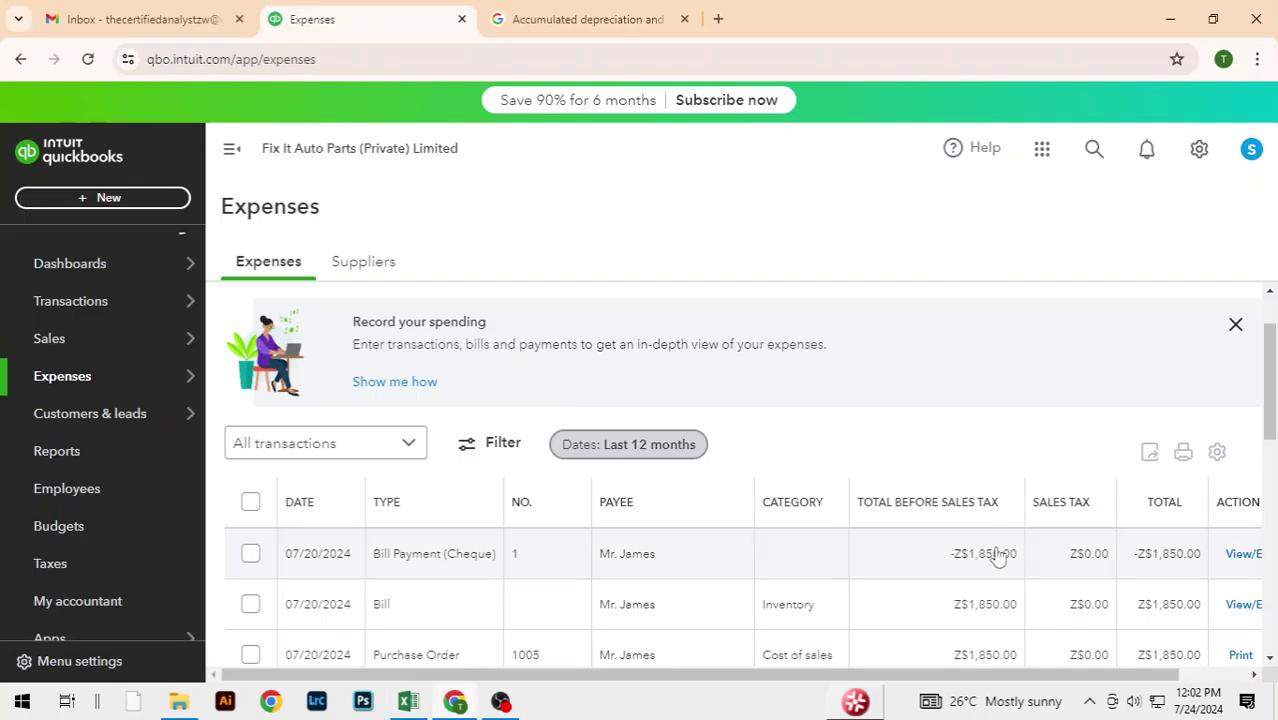
scroll(997, 556, "down", 3)
scroll(997, 556, "up", 3)
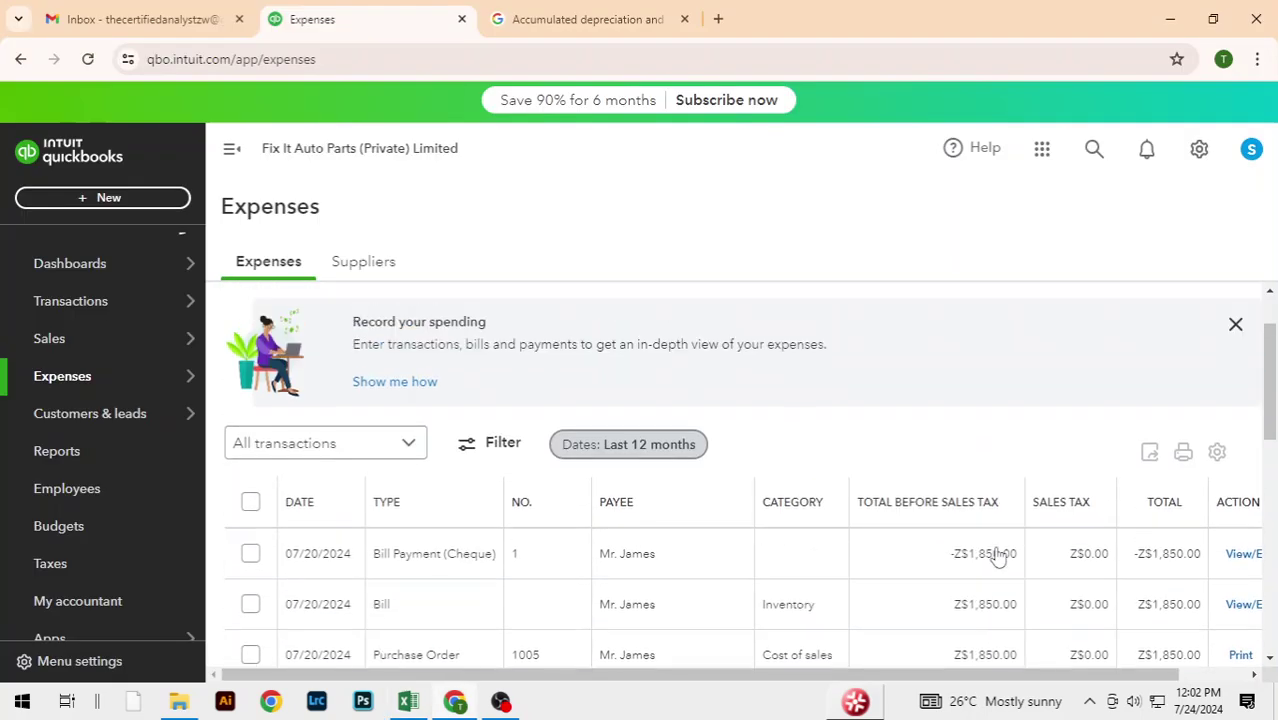
scroll(997, 556, "down", 3)
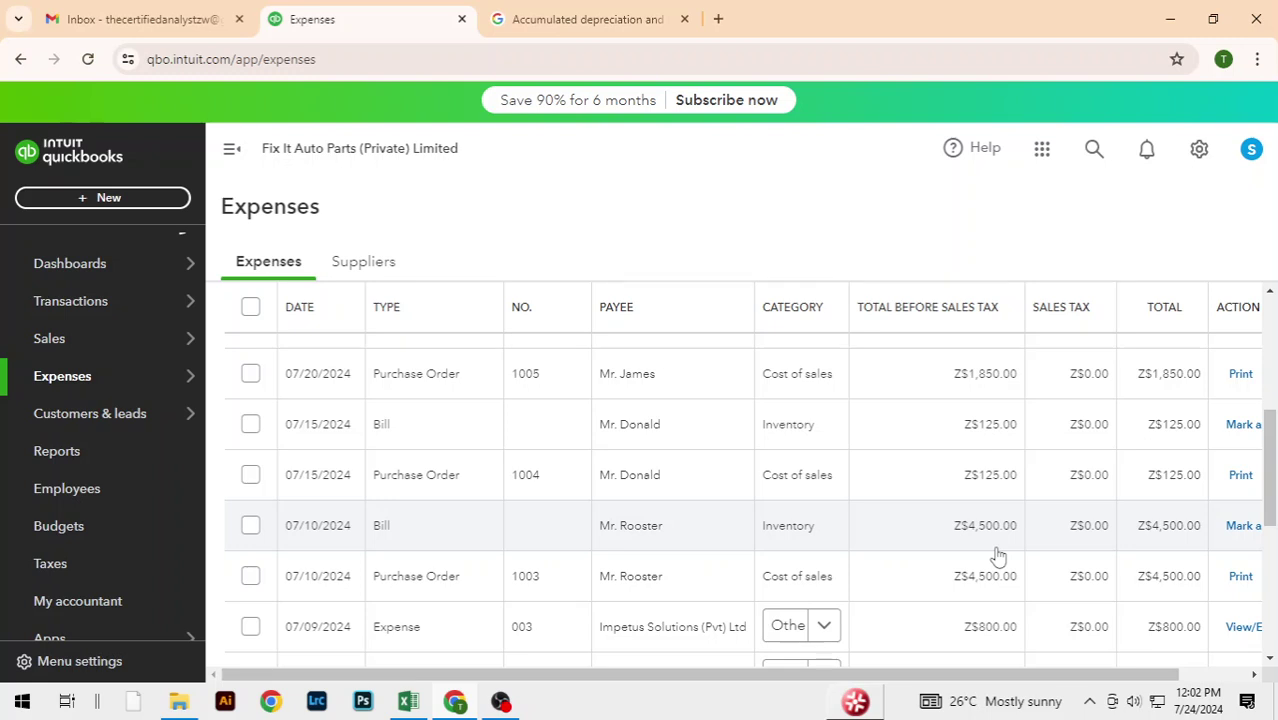